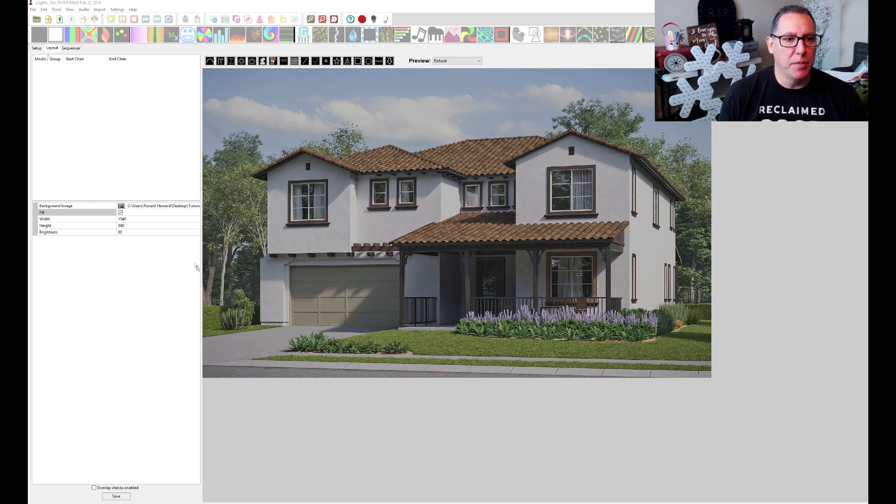
Set the background image's brightness to 50.
click(122, 232)
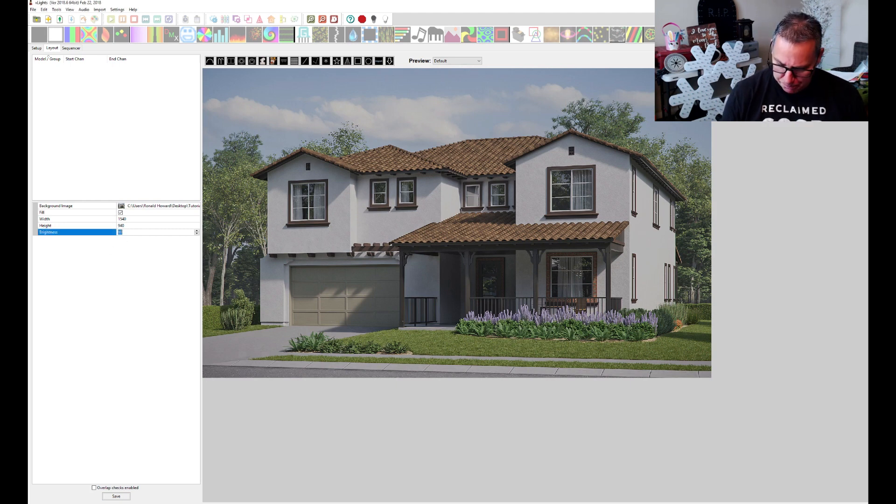
key(Return)
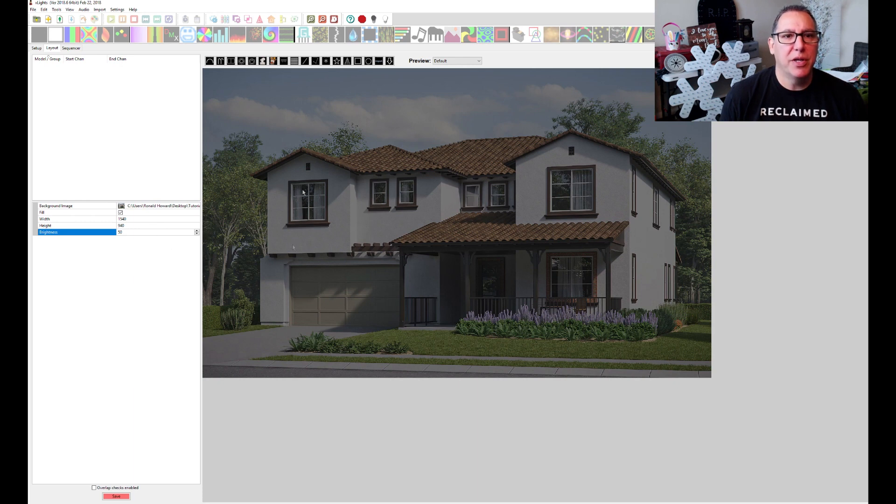
Draw a Poly Line model along the house's upper roofline, from the garage-side eave over both gables to the far side eave.
click(315, 61)
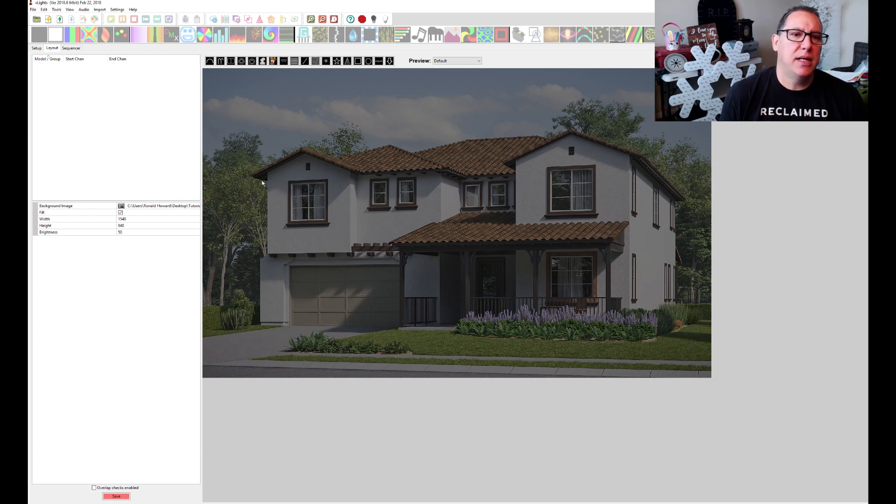
drag(253, 176, 302, 151)
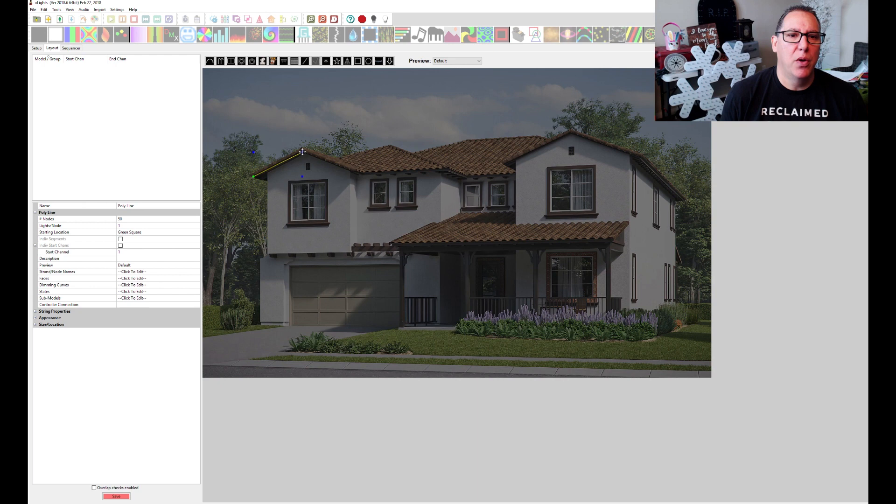
click(362, 176)
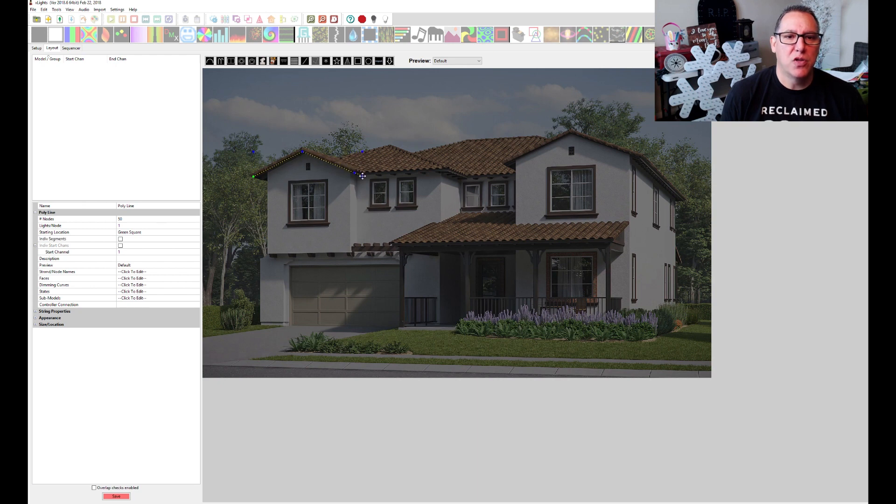
click(442, 173)
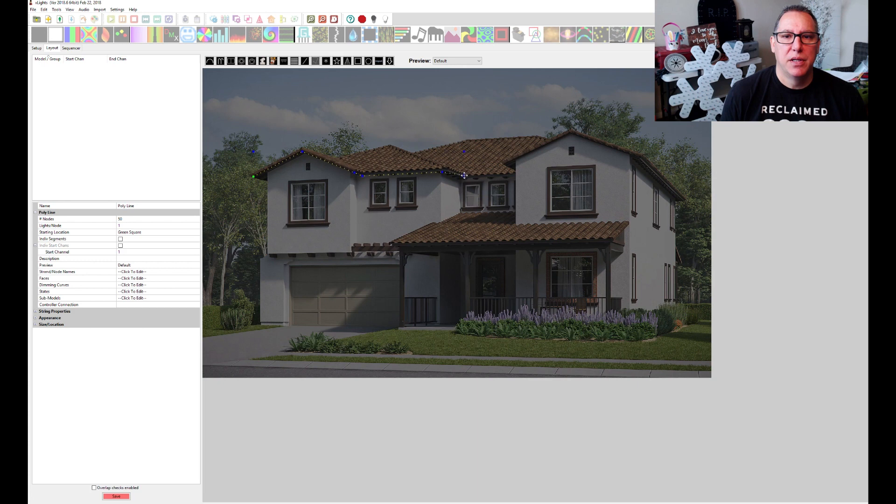
click(466, 177)
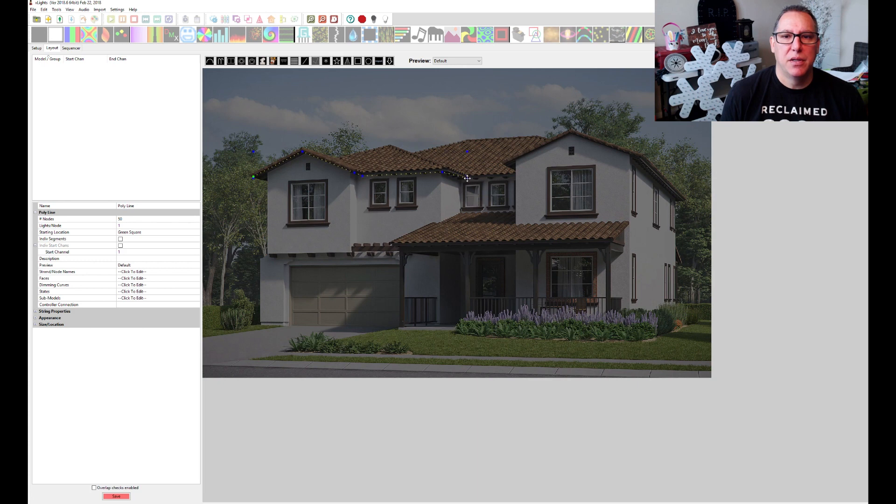
click(515, 175)
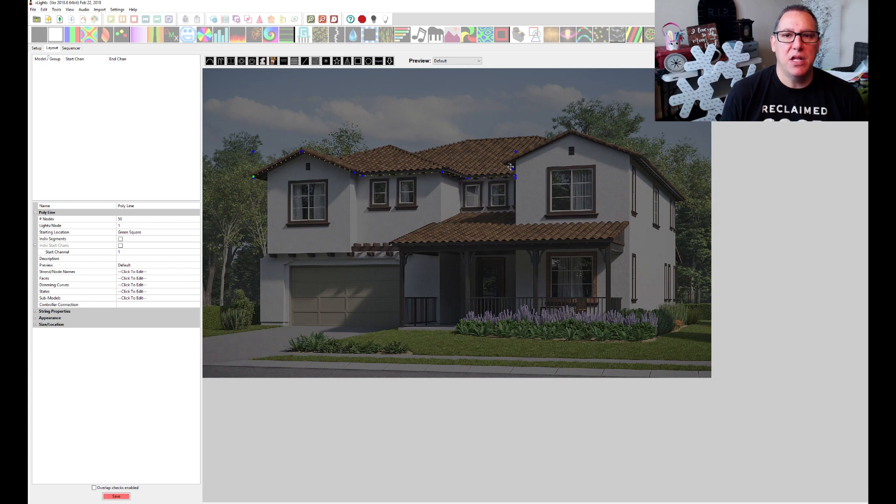
click(504, 163)
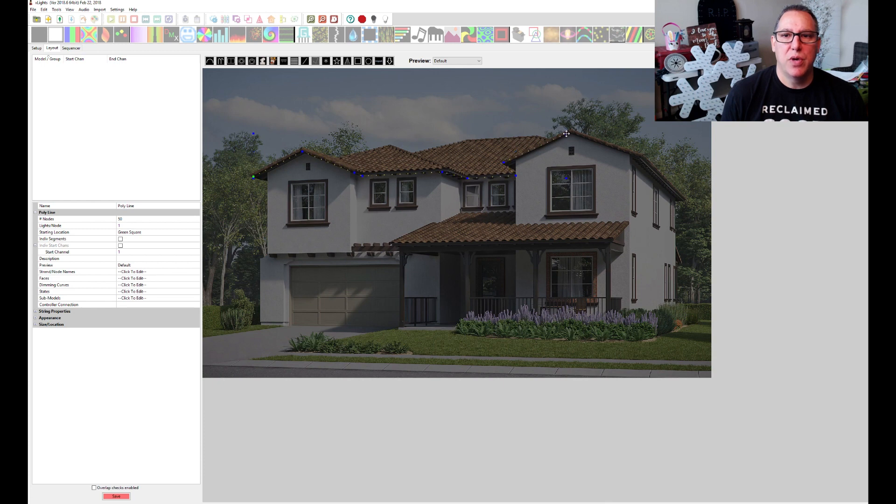
click(570, 131)
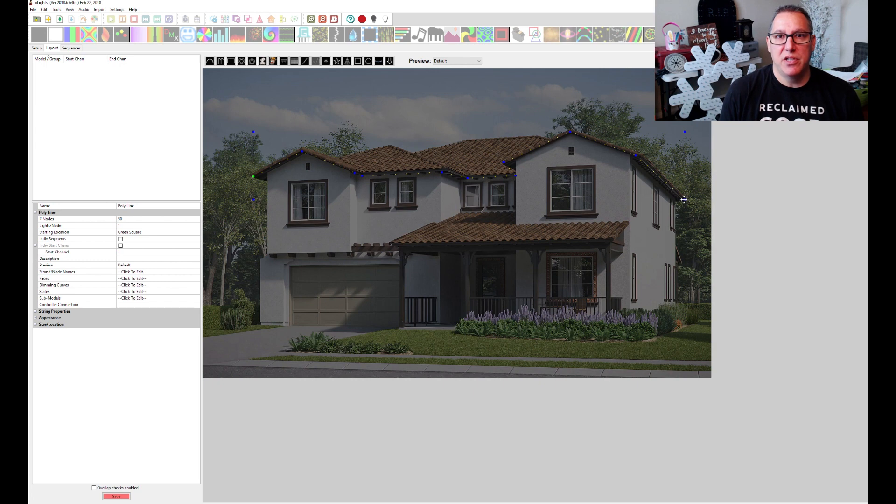
double_click(683, 199)
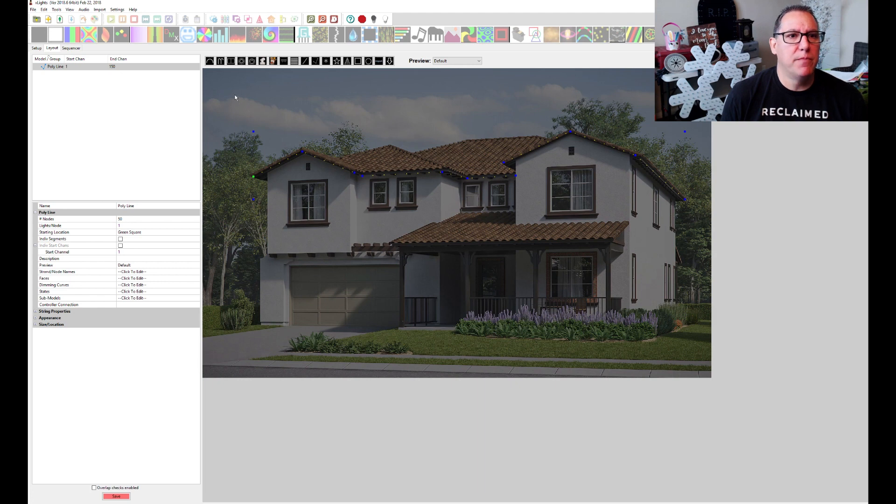
click(305, 61)
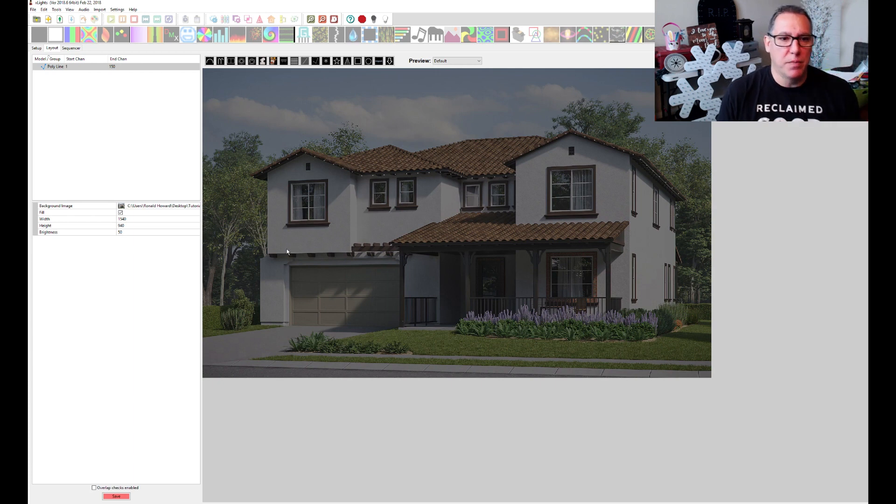
click(268, 175)
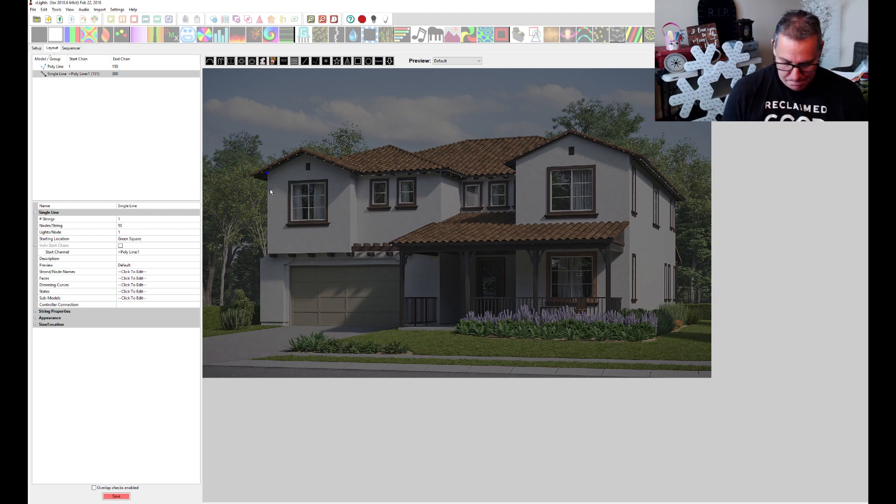
key(Delete)
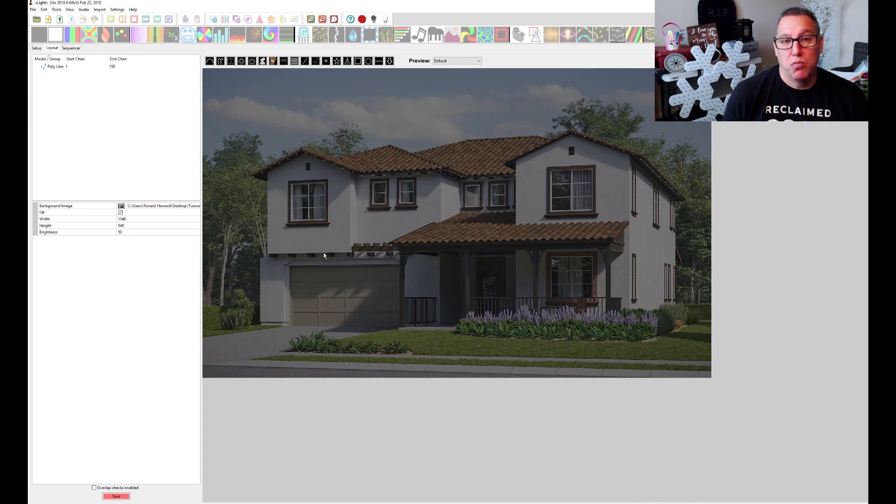
Draw a U-shaped Poly Line around the wall above the garage: down its outer edge, along the base and up the inner edge.
click(315, 61)
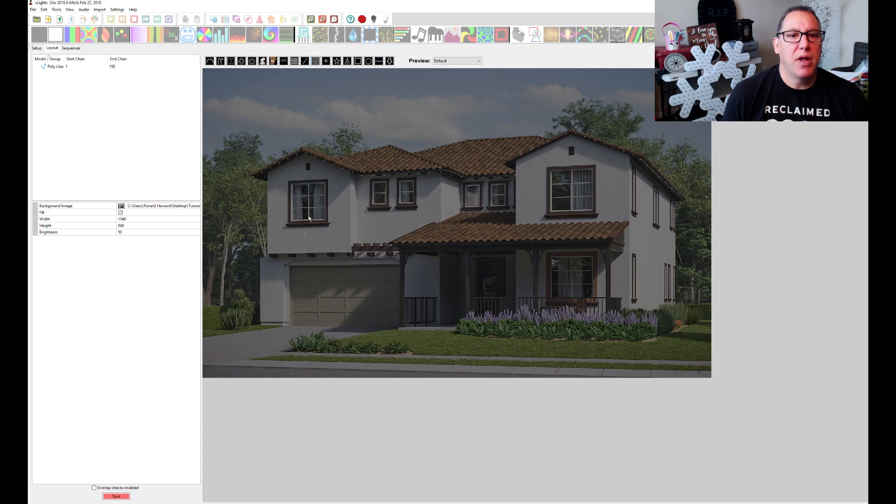
click(267, 172)
click(268, 254)
click(351, 252)
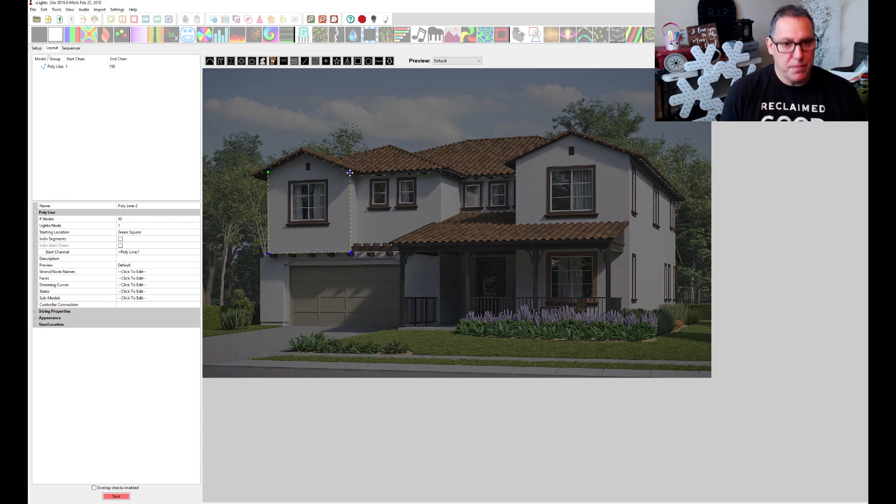
double_click(350, 172)
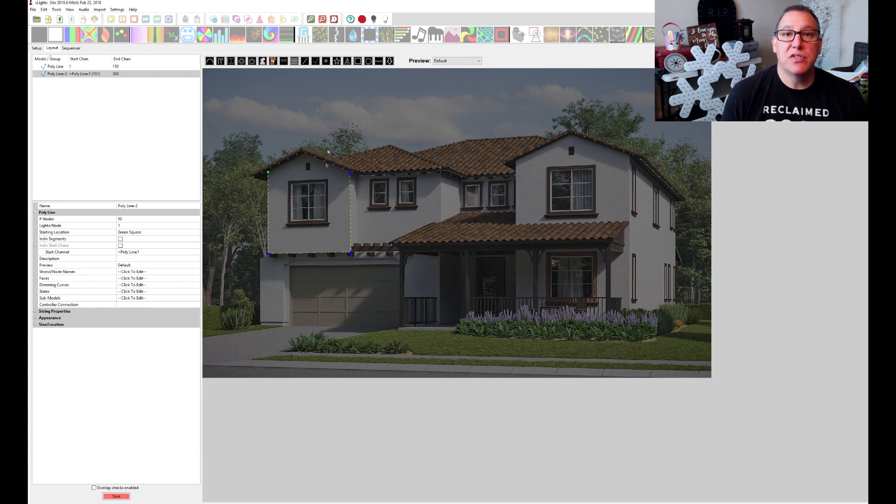
Draw a vertical Single Line model along the garage's outer wall edge, from the upper corner down to the ground.
click(260, 269)
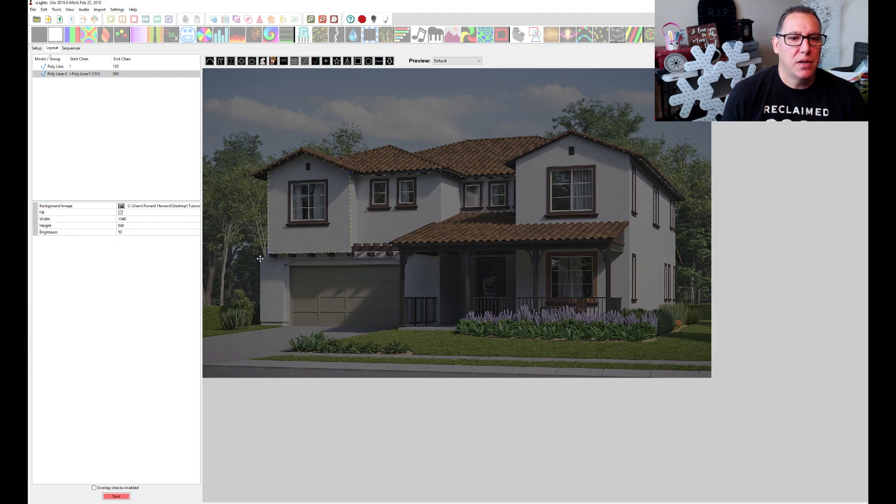
drag(260, 258, 262, 287)
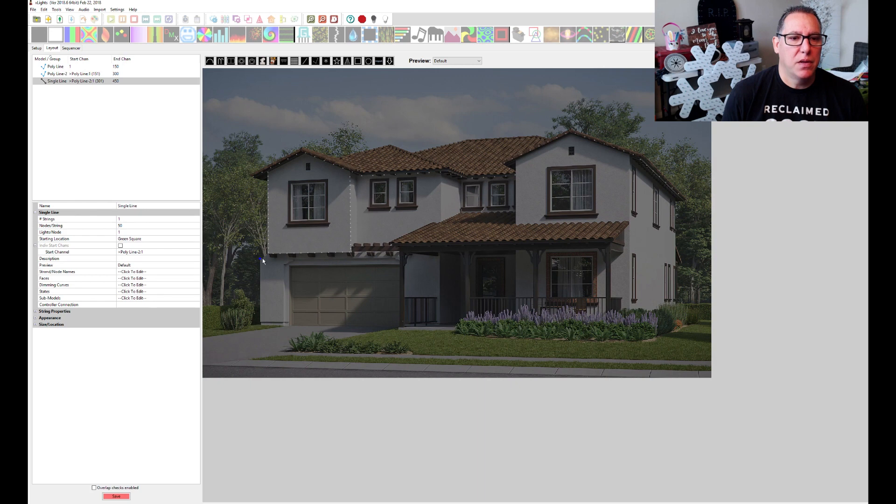
drag(260, 258, 260, 322)
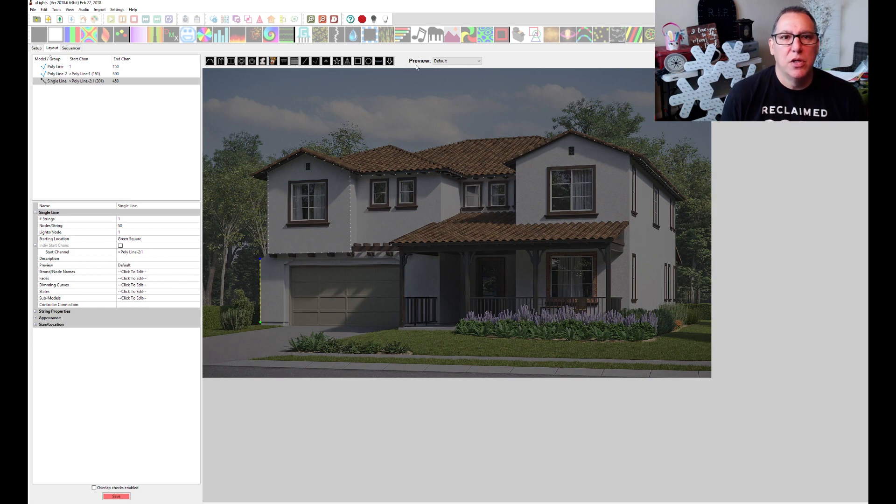
Draw two vertical Single Lines on the wall corner between garage and entry, one under the porch roof and one from porch roof to eave.
click(304, 62)
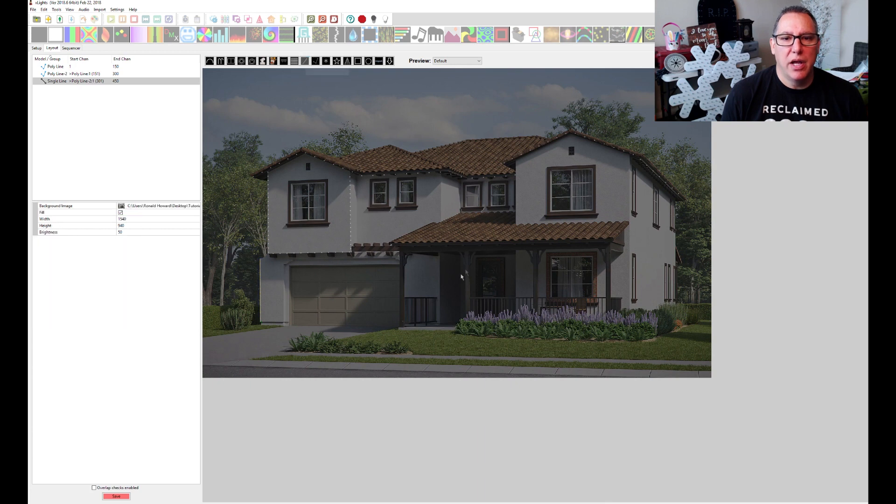
click(440, 257)
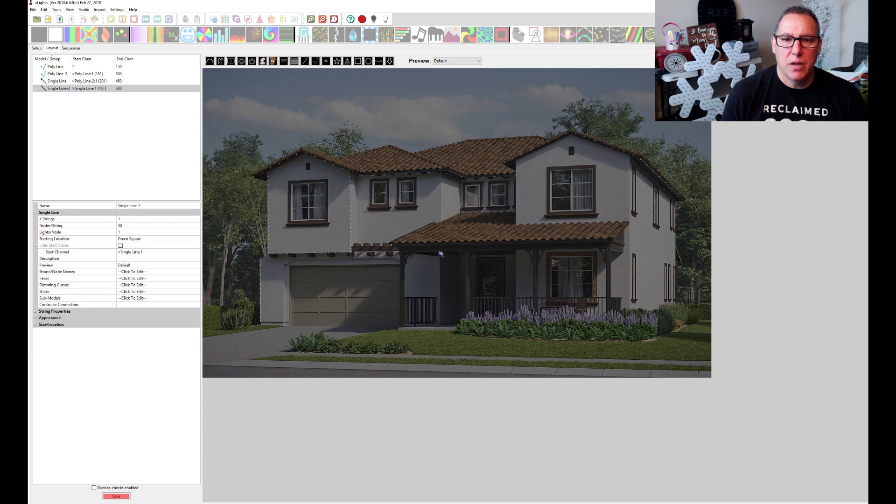
drag(441, 256, 440, 324)
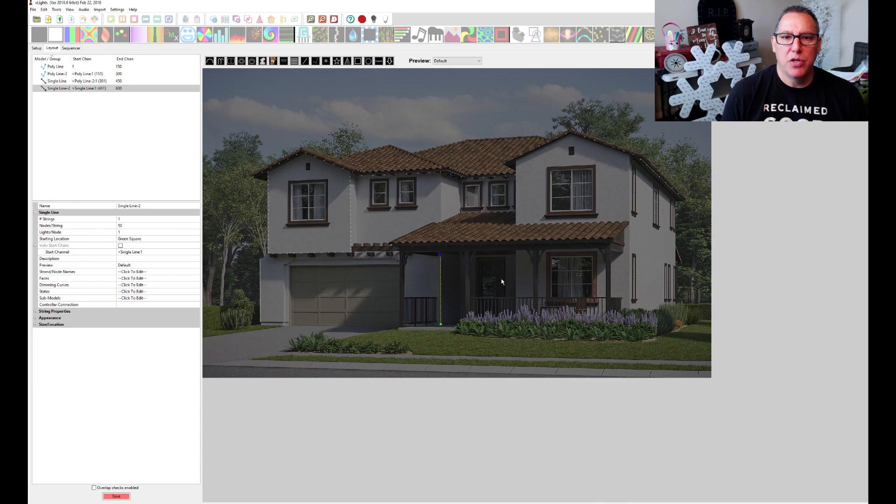
click(304, 61)
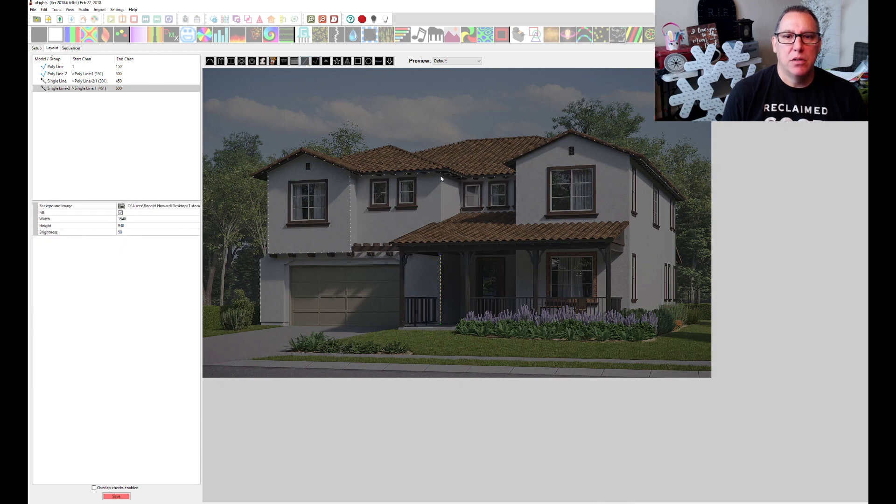
drag(441, 175, 441, 220)
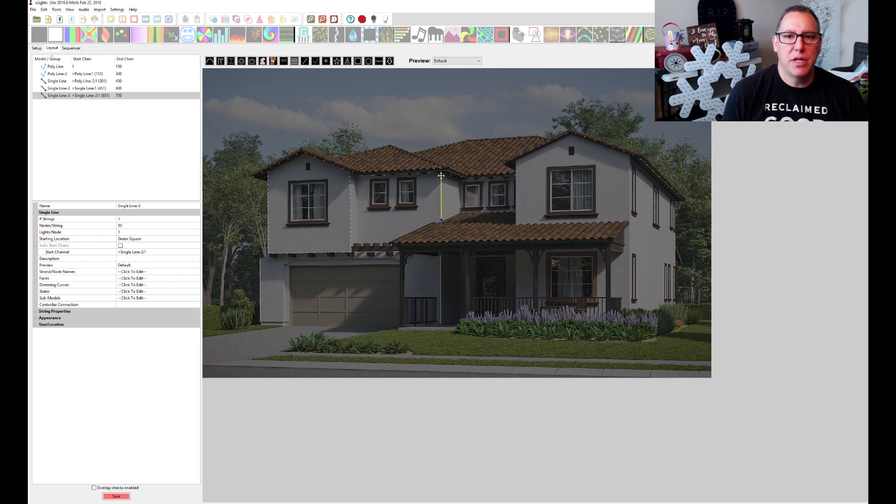
click(581, 182)
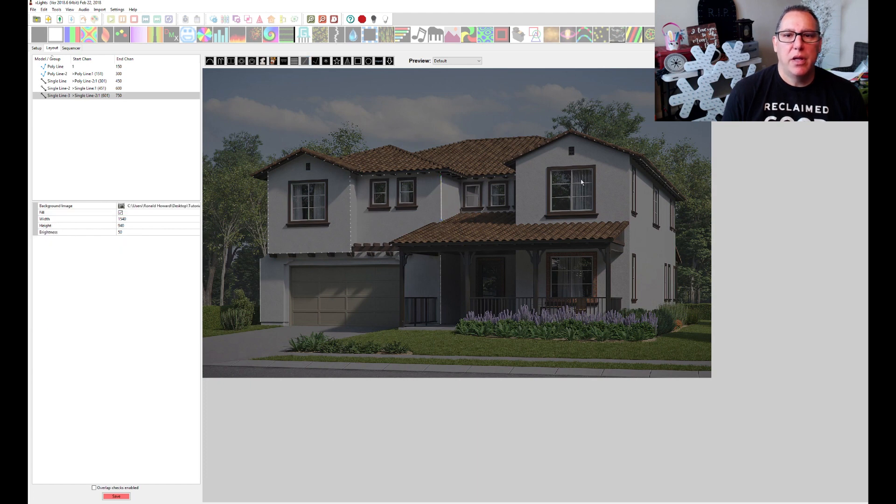
Draw vertical Single Lines on the far gabled section: the inner edge above and below the porch roof, and the outer front corner.
click(305, 61)
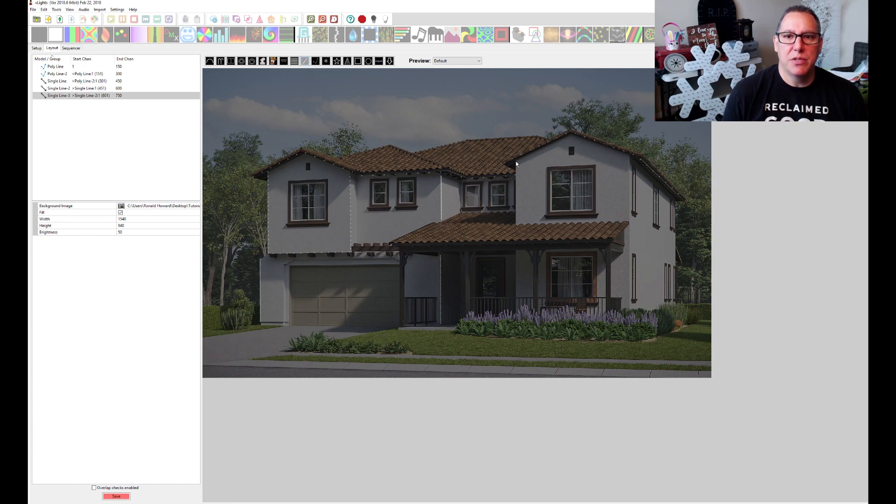
drag(515, 160, 517, 227)
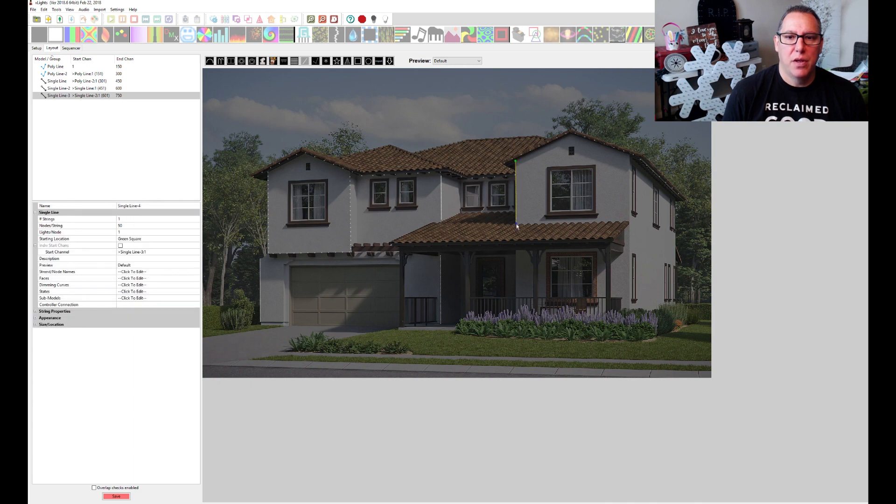
drag(516, 250, 515, 313)
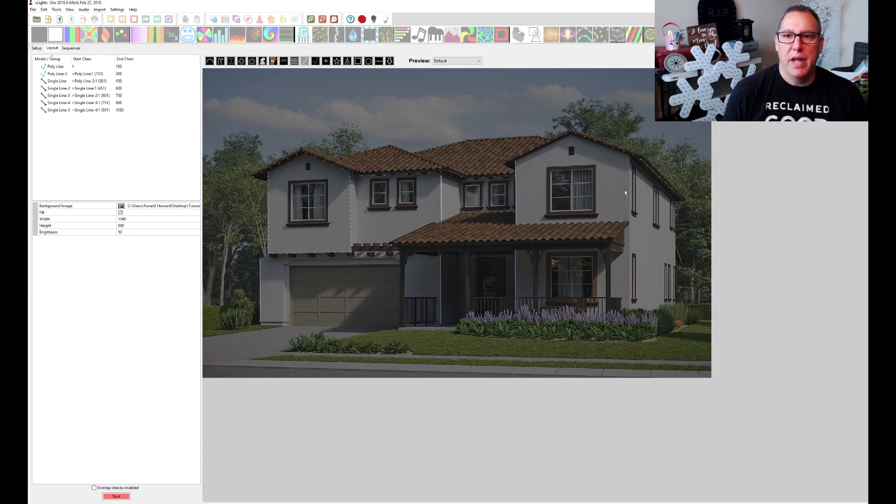
drag(629, 157, 629, 312)
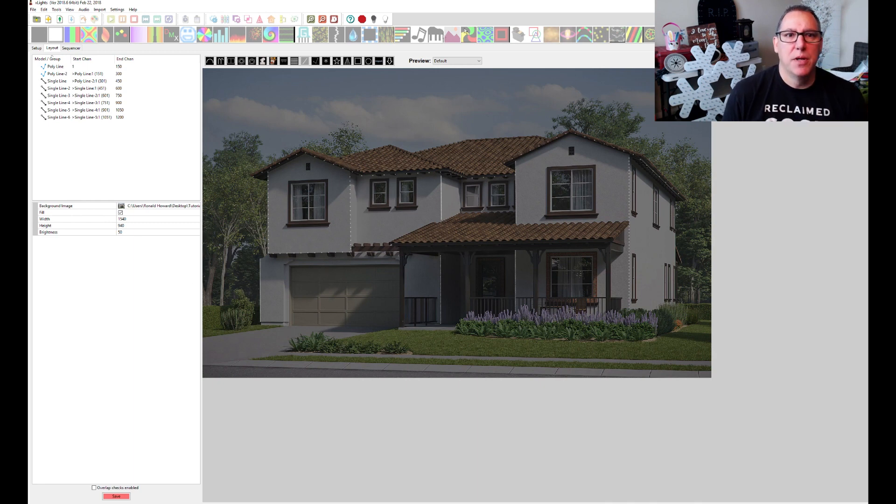
click(315, 62)
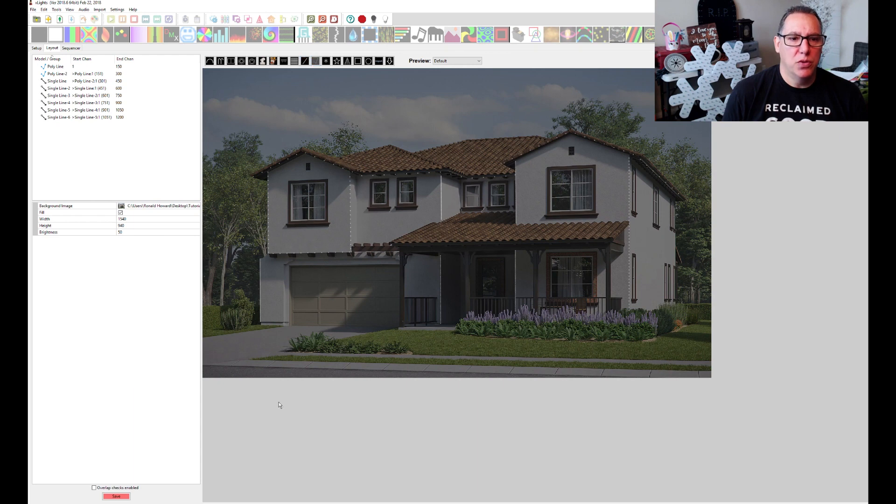
click(305, 62)
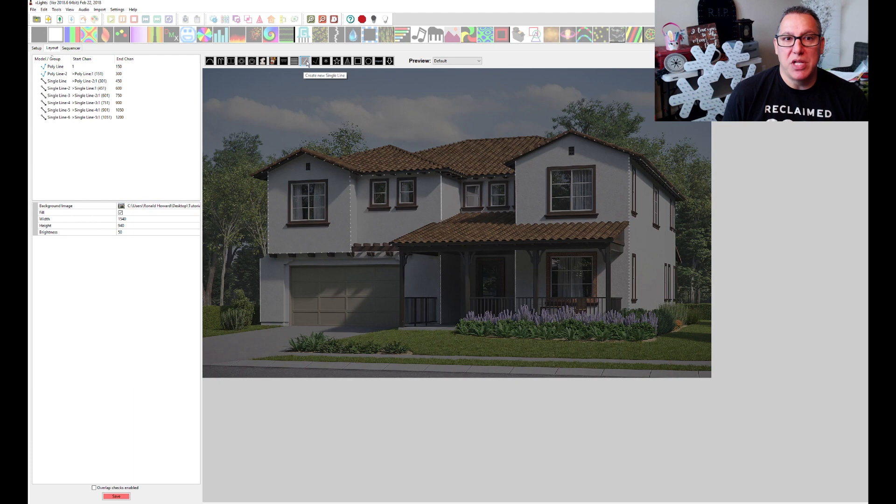
drag(281, 93, 285, 125)
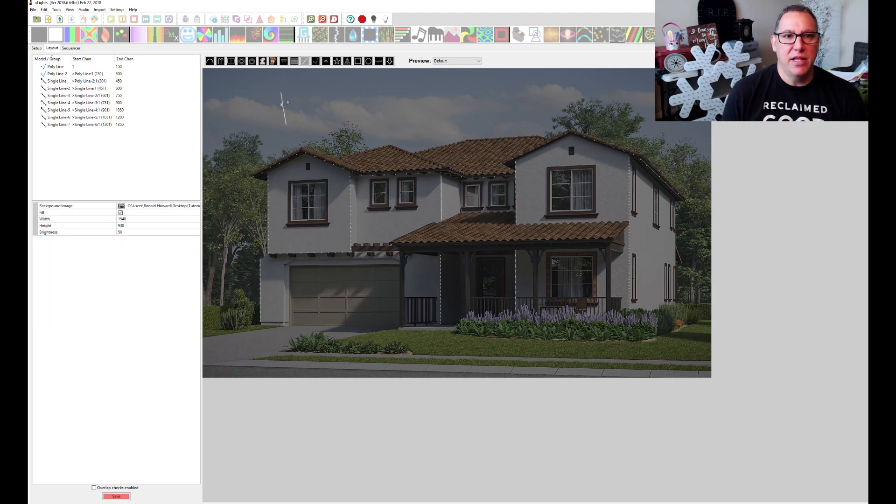
mouse_move(282, 105)
mouse_down()
mouse_move(277, 128)
mouse_move(289, 118)
mouse_move(294, 125)
mouse_up()
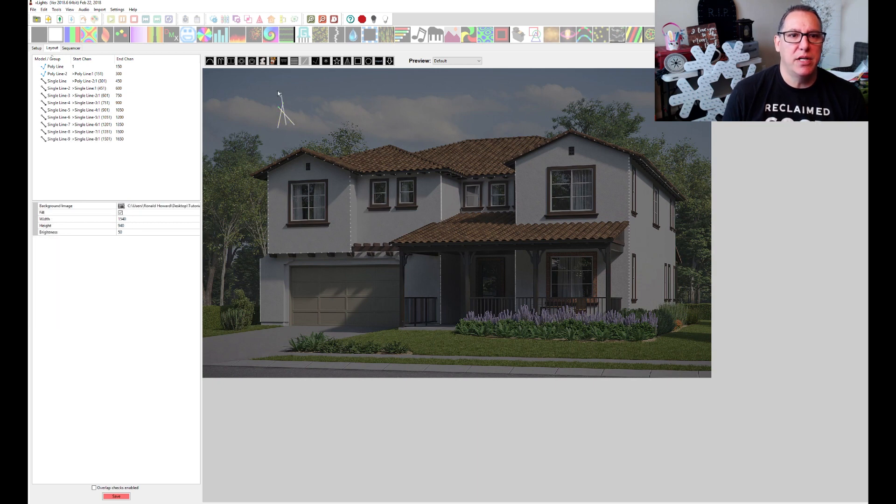
drag(281, 94, 284, 110)
click(306, 62)
drag(267, 85, 325, 147)
key(Delete)
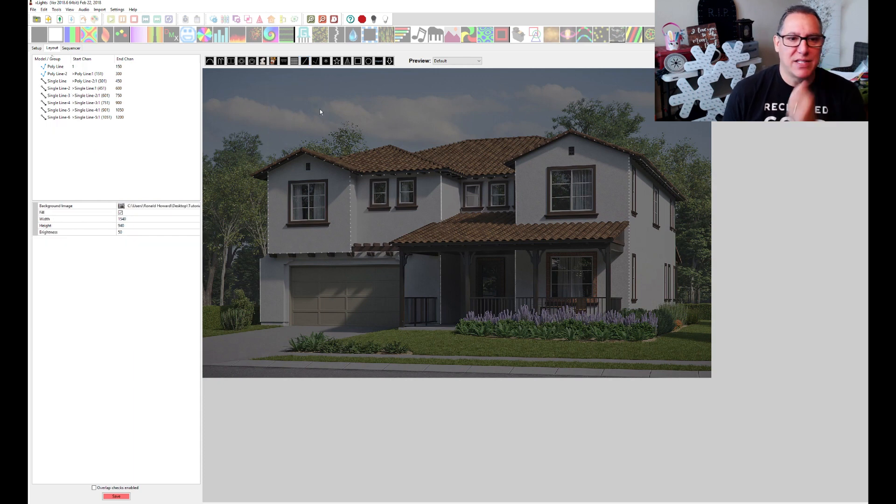
Draw a Poly Line around the garage door opening: up one side, across the head and down the other side.
click(315, 61)
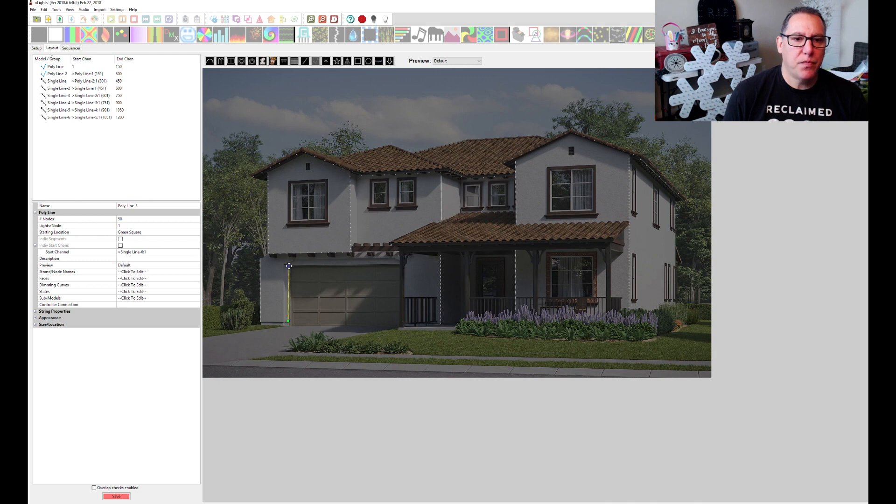
click(288, 265)
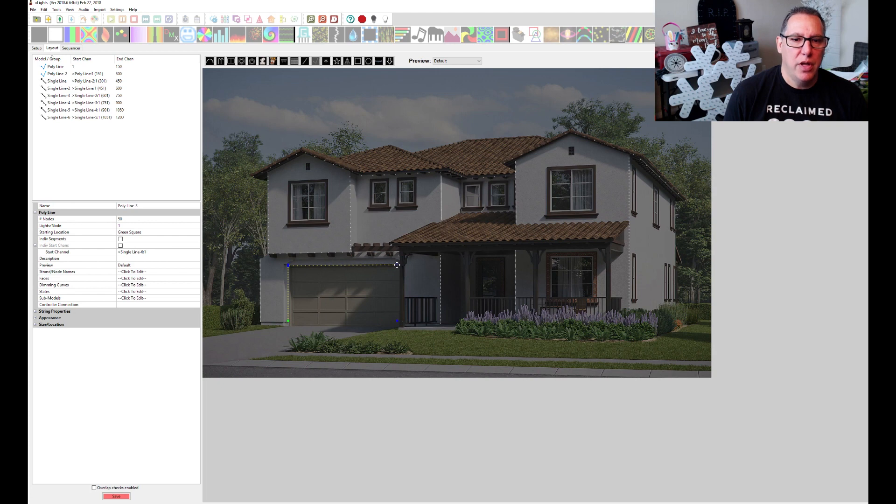
click(396, 265)
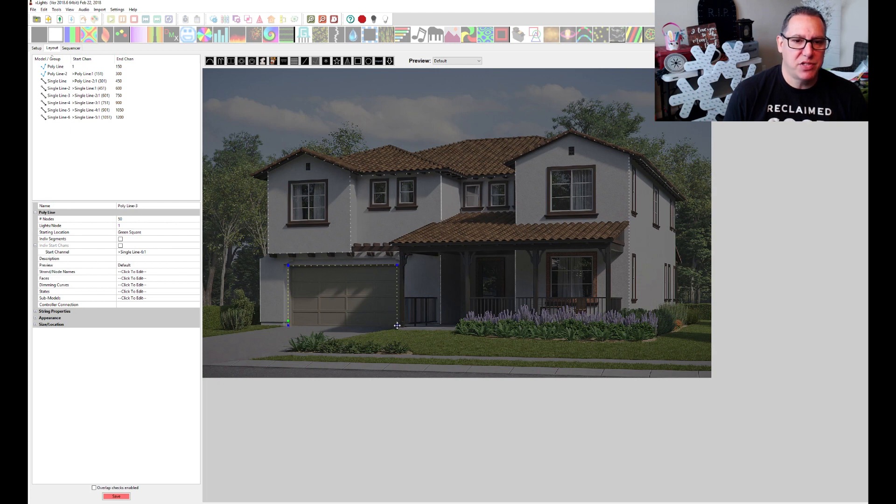
double_click(397, 325)
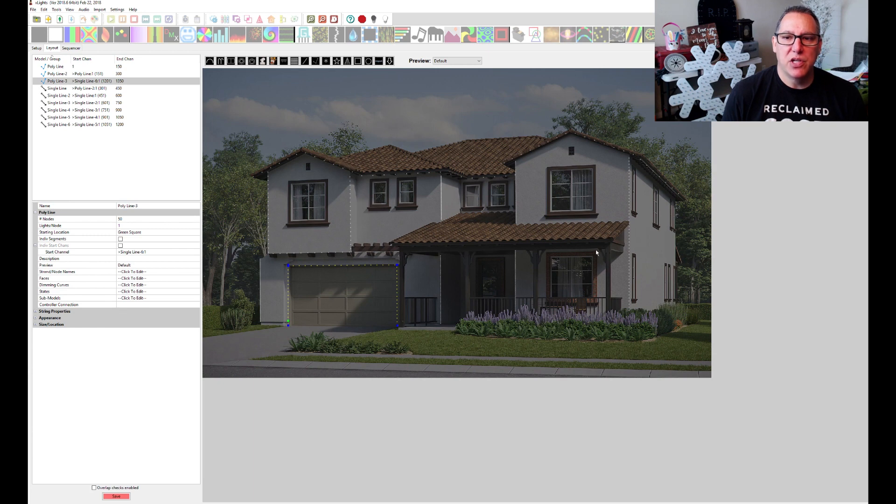
Draw a Poly Line along the porch roof edge: down the sloped side, across the front eave and up the short far end.
click(315, 60)
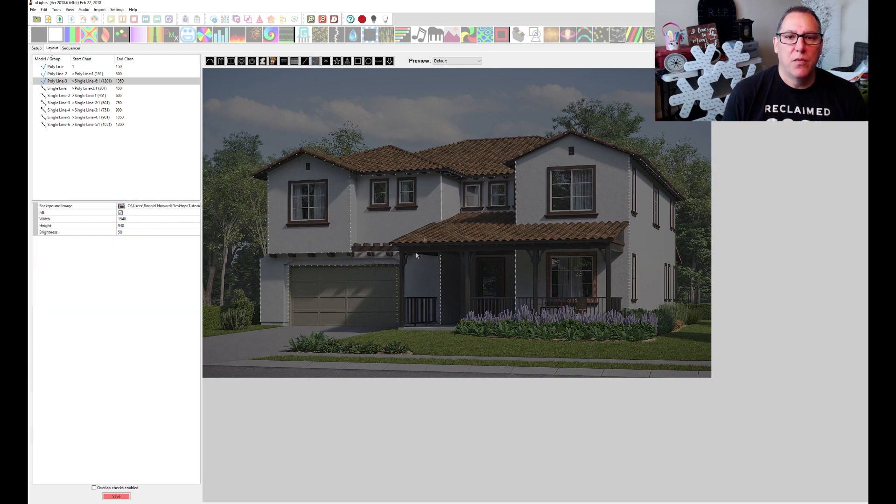
click(429, 222)
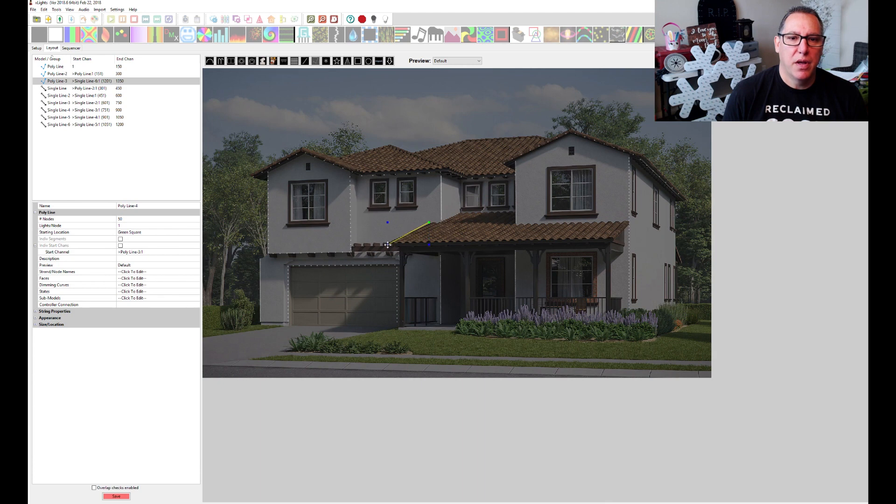
click(387, 244)
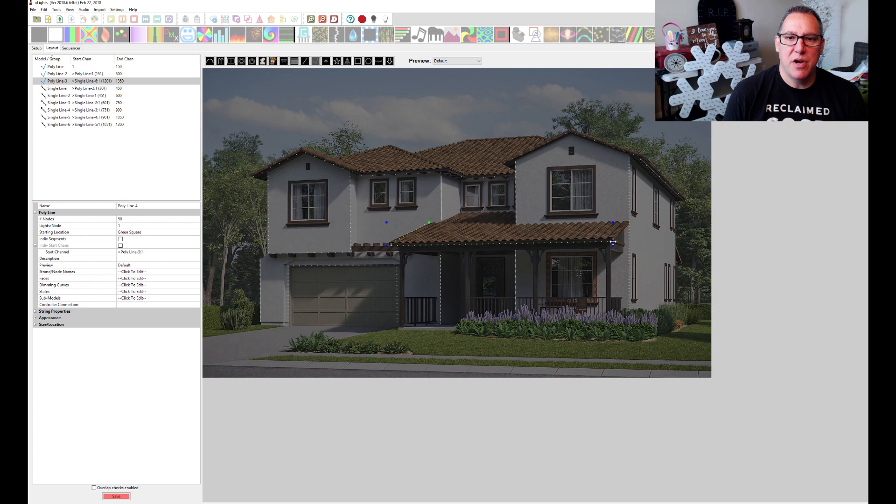
click(613, 242)
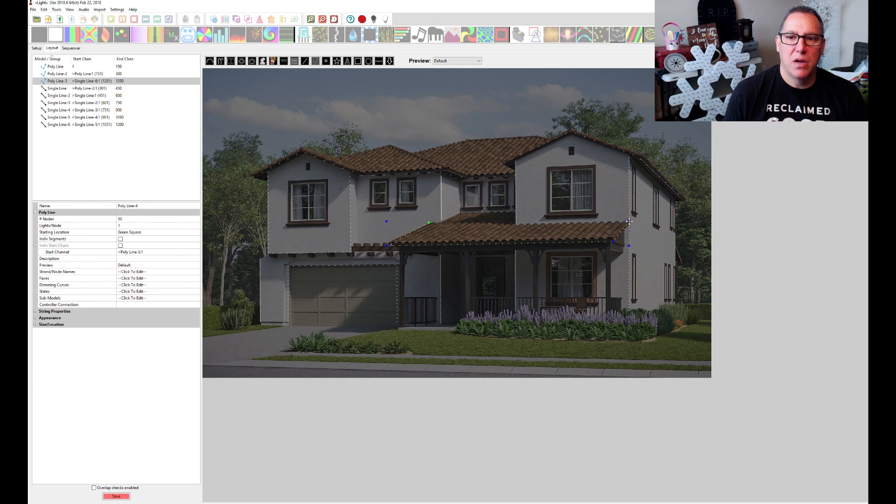
double_click(629, 222)
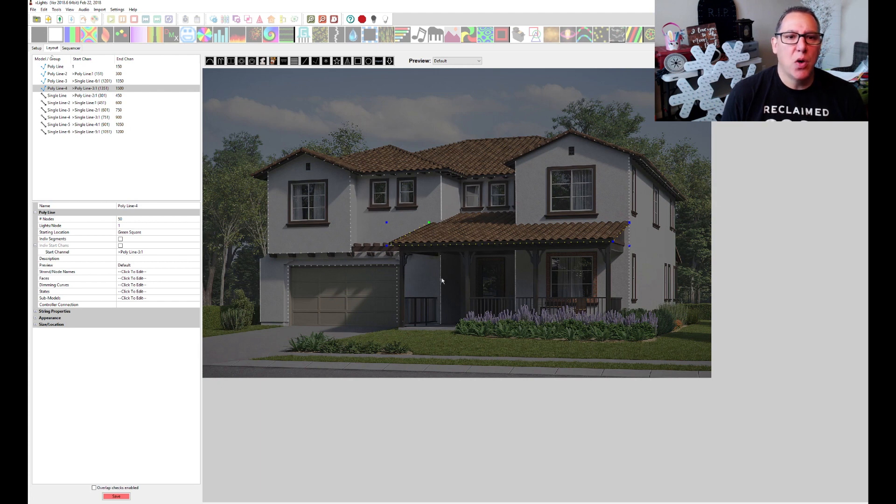
click(230, 61)
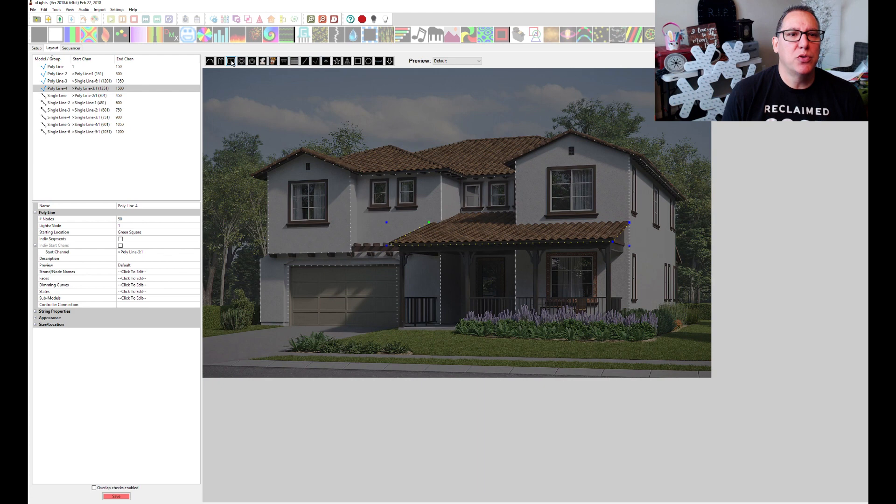
drag(292, 185, 299, 203)
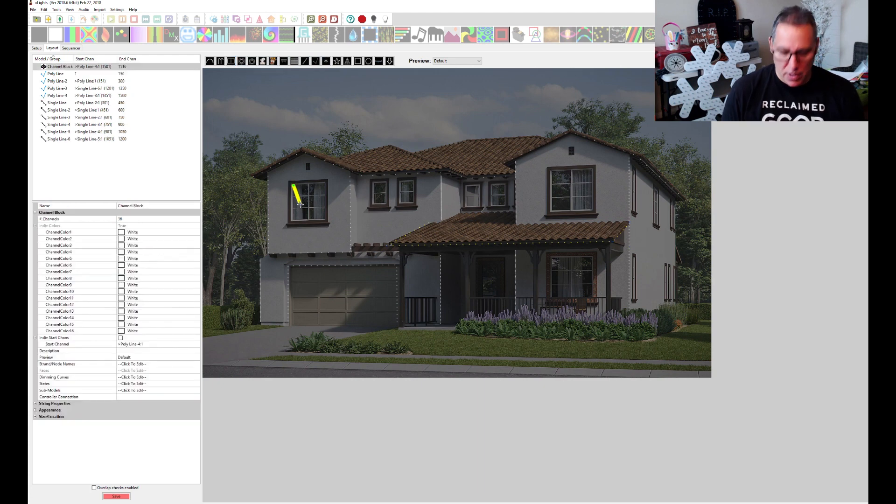
key(Delete)
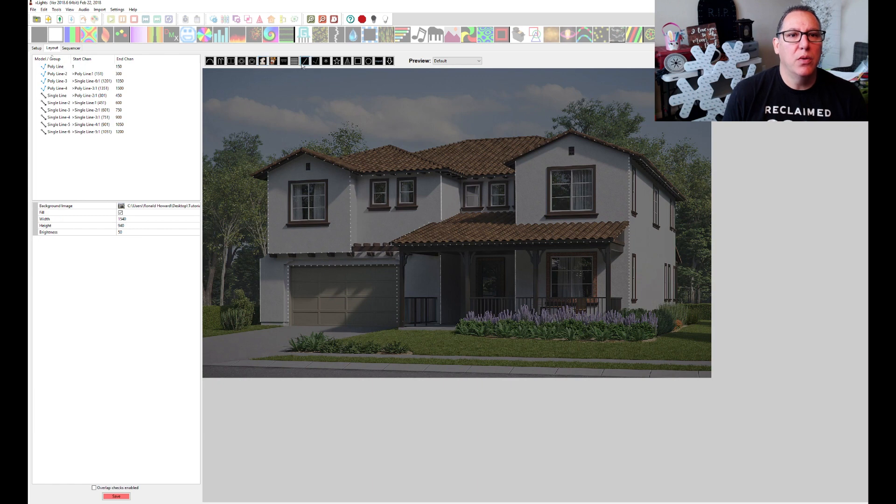
Save the layout with the garage door and porch roof lines.
click(357, 61)
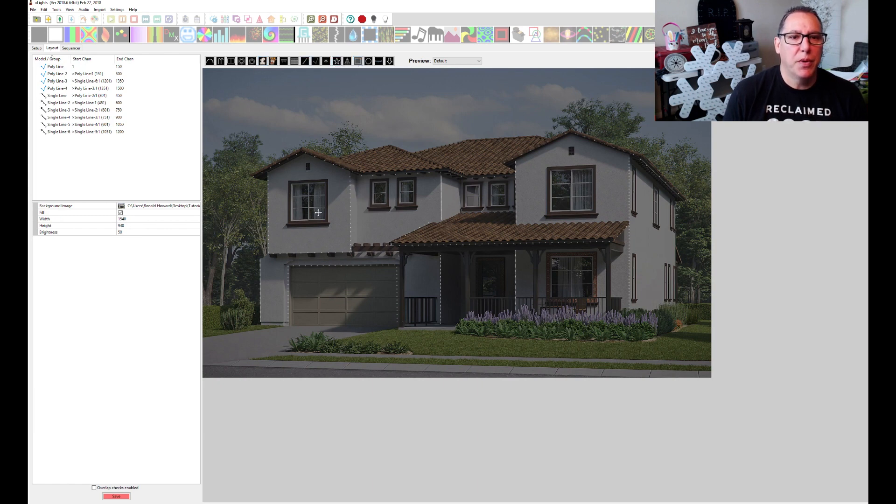
click(358, 63)
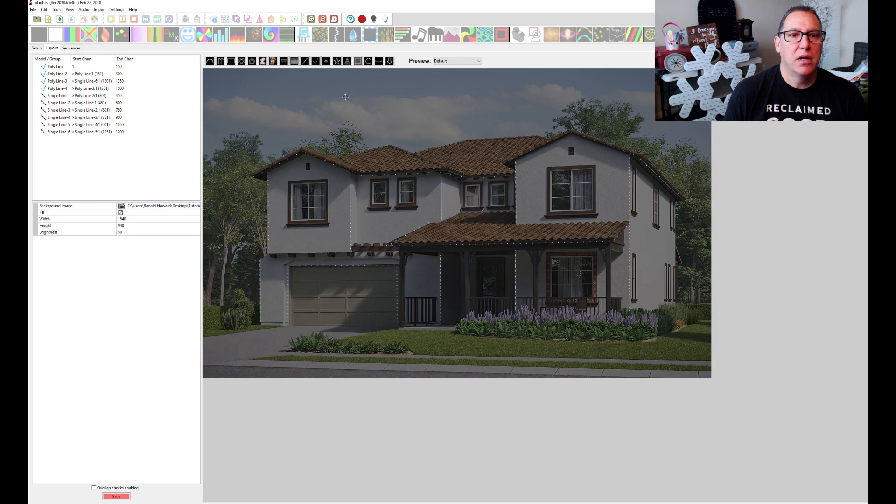
click(115, 496)
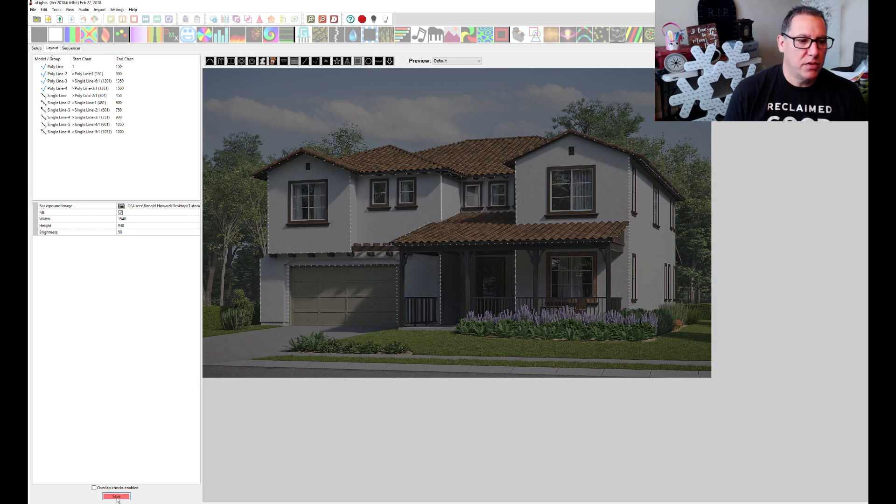
Select individual Poly Line and Single Line models to examine where each one sits on the house.
click(358, 62)
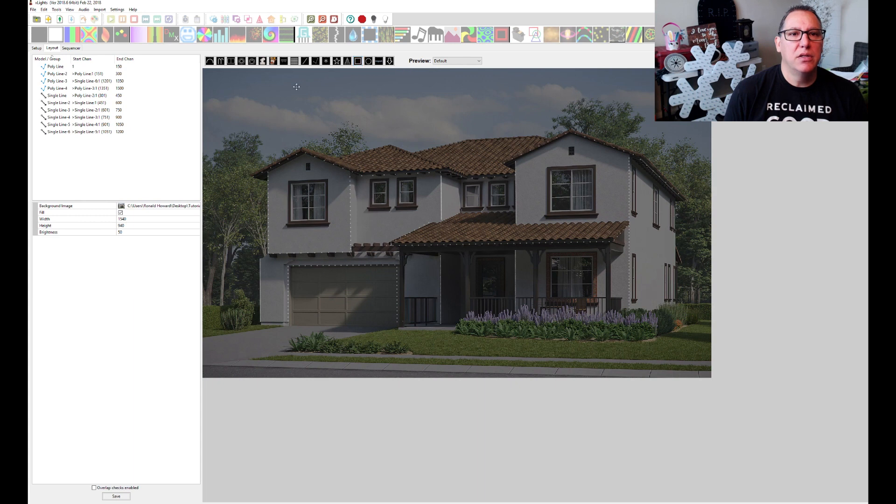
click(306, 61)
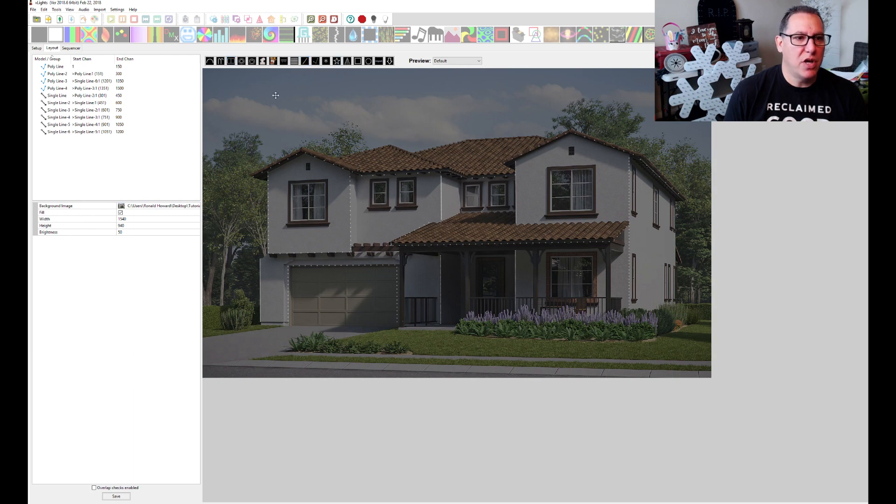
click(112, 75)
click(110, 88)
click(107, 102)
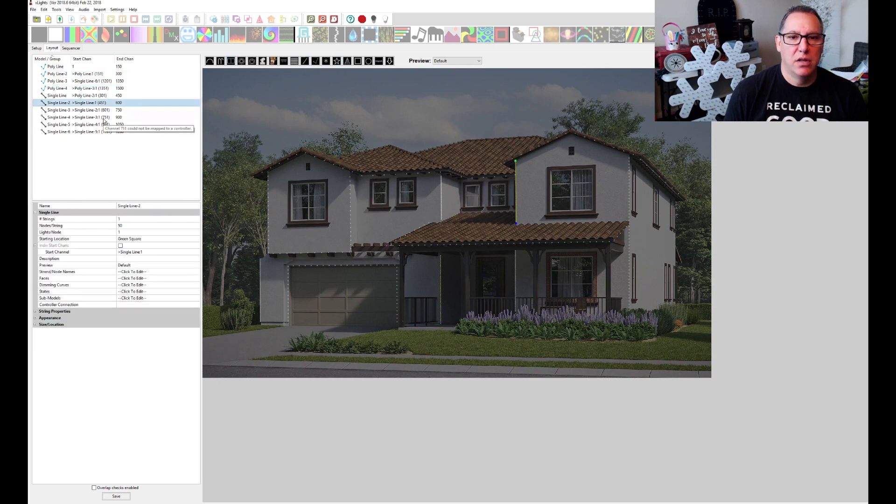
click(106, 117)
click(531, 244)
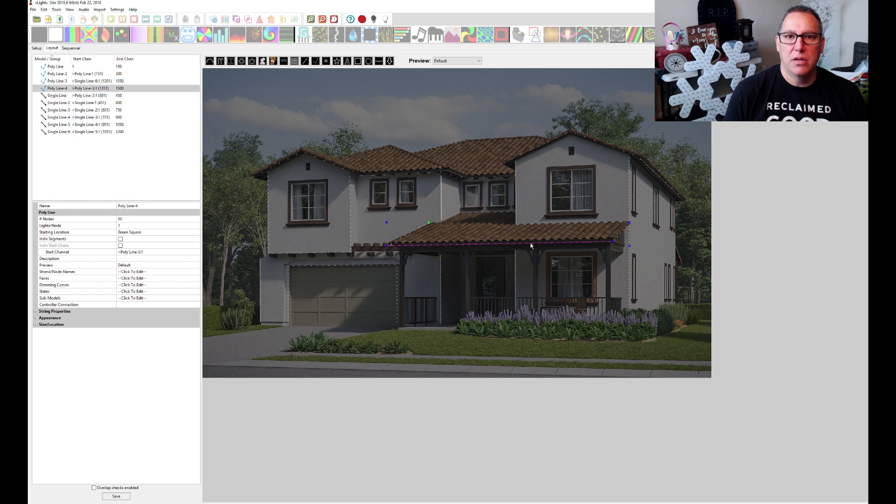
click(435, 114)
Draw a Window Frame model on the upper window above the garage, and undo the accidental move of the surrounding Poly Line.
drag(357, 70, 326, 222)
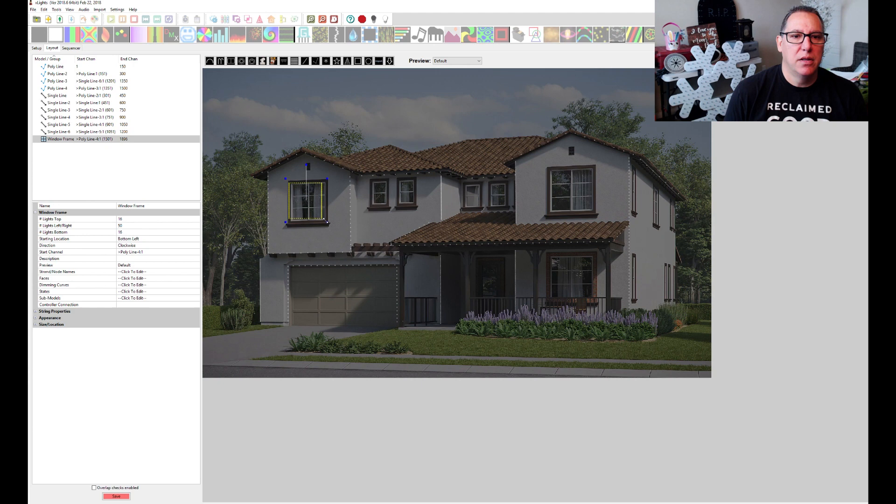
click(311, 204)
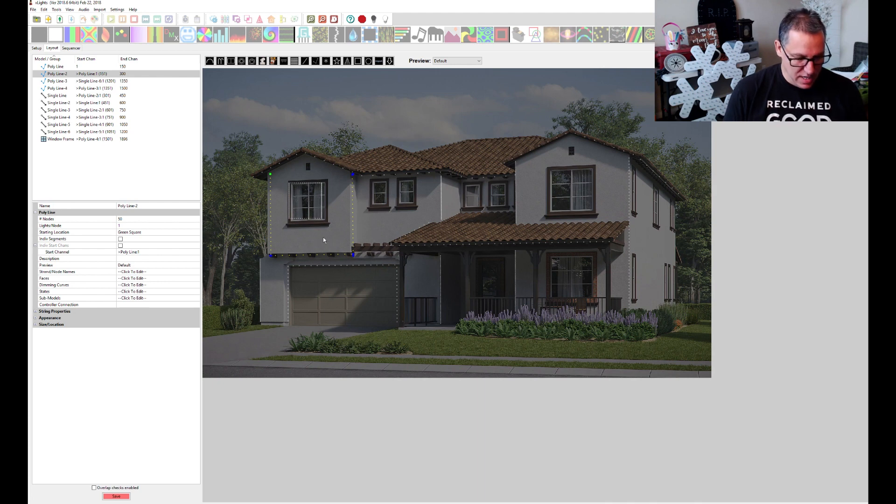
key(ctrl+z)
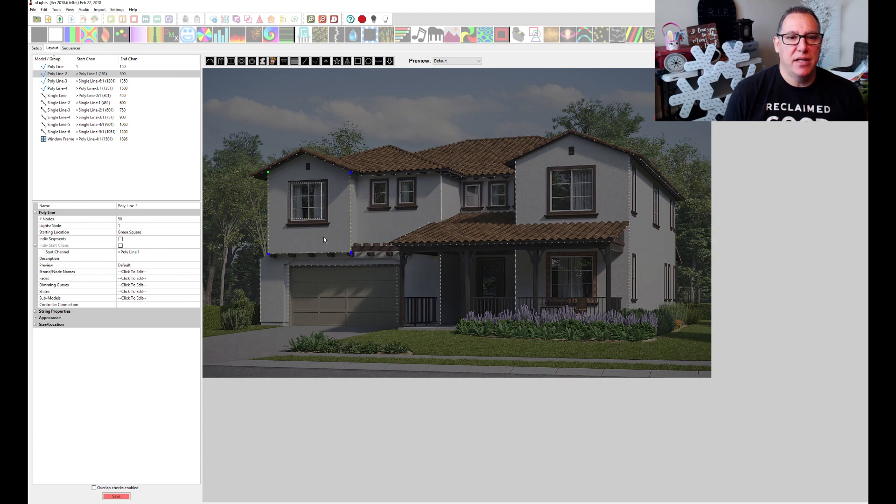
Lock the U-shaped Poly Line around the wall above the garage against accidental moves.
right_click(269, 221)
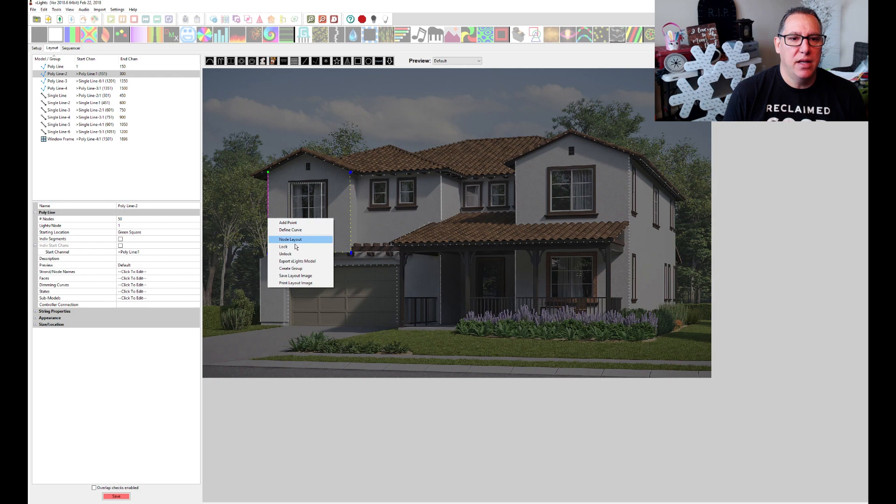
click(295, 243)
click(272, 220)
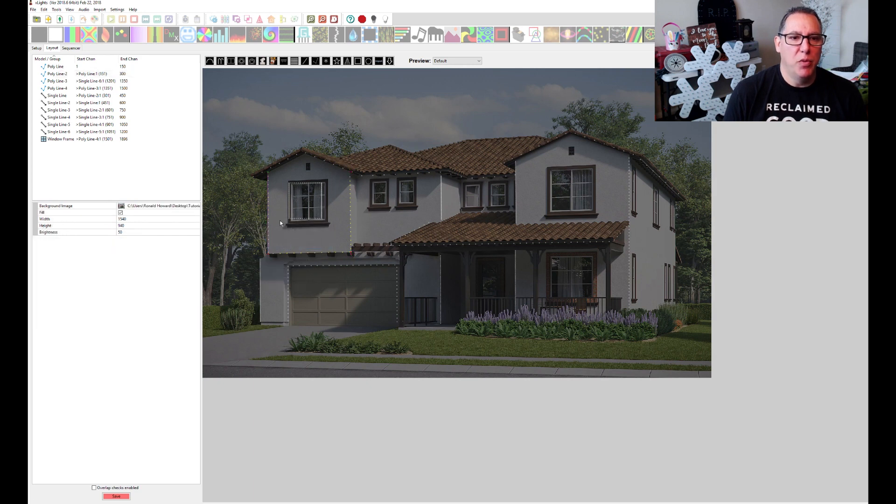
click(269, 226)
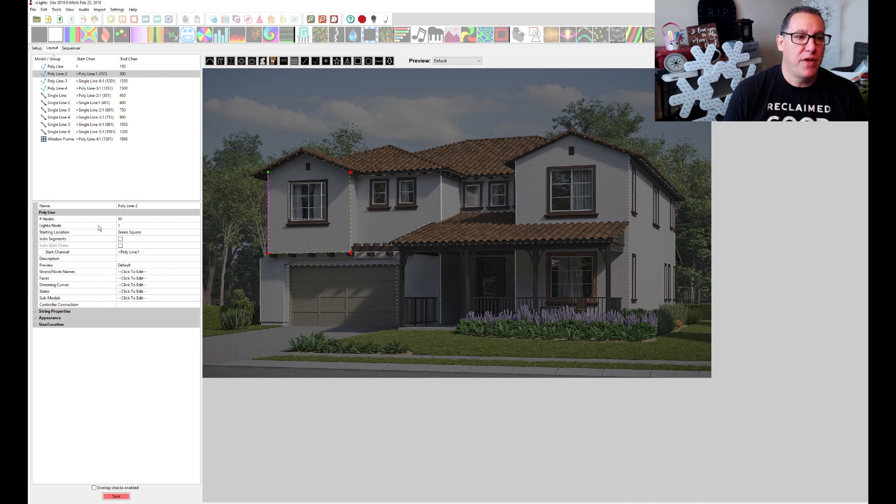
Try to resize and reposition the Window Frame to fit the upper window above the garage, and delete the model.
click(315, 205)
drag(320, 210, 329, 224)
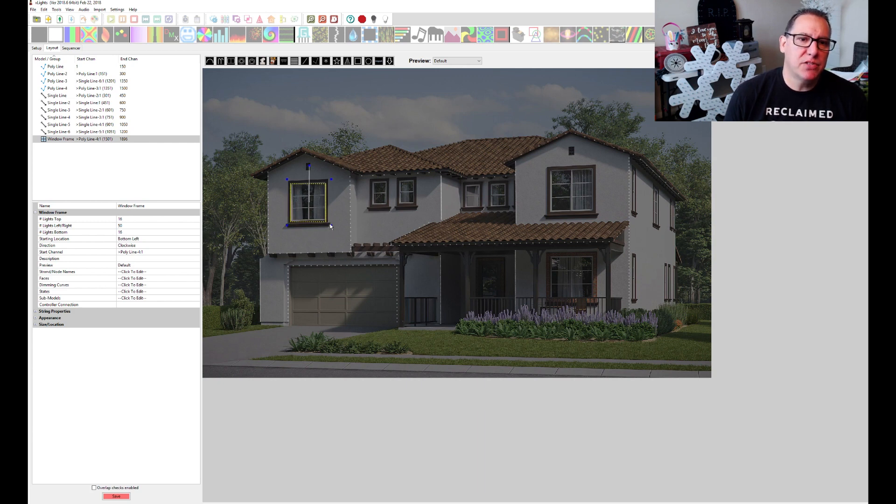
click(322, 208)
drag(322, 208, 323, 210)
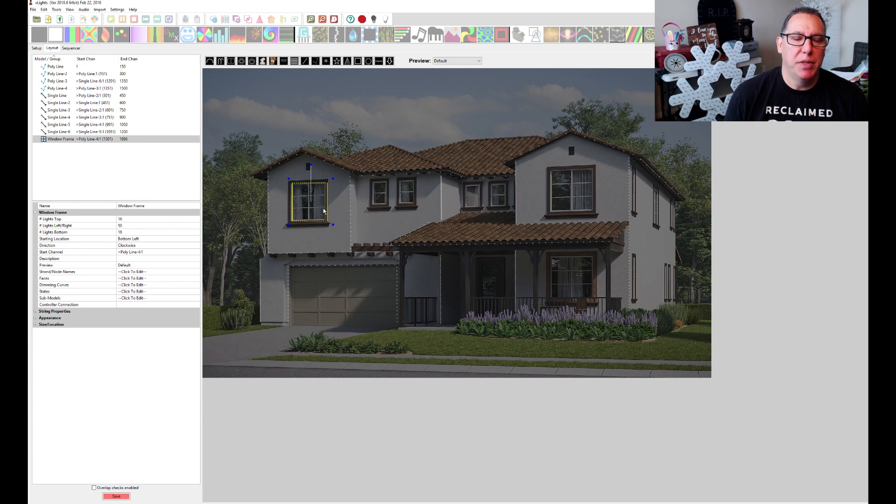
key(Delete)
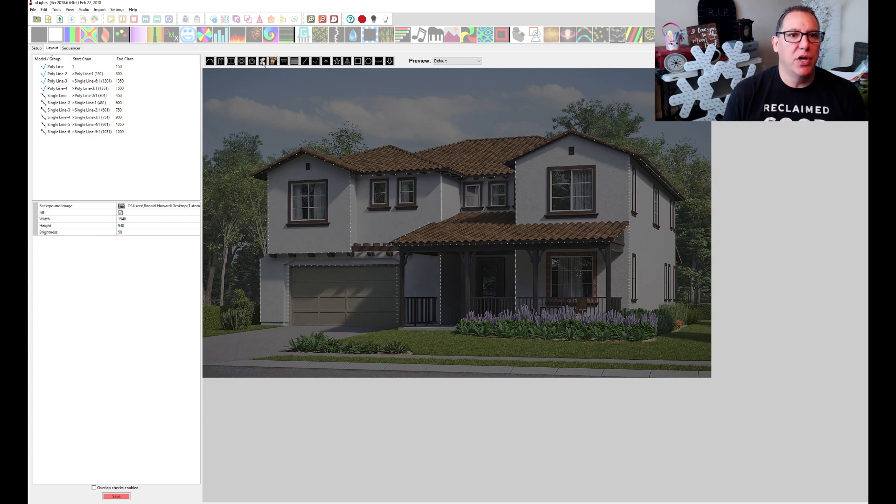
Draw a closed Poly Line around the upper window above the garage, starting and ending at its lower outer corner.
click(315, 61)
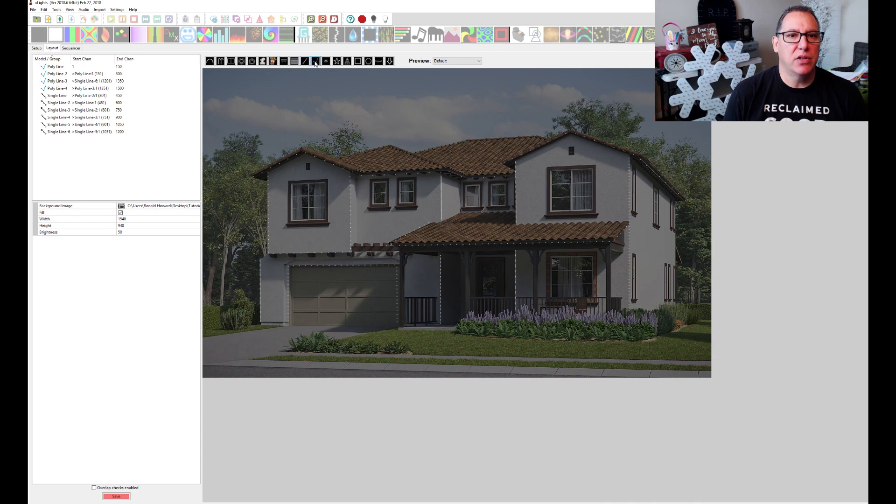
click(291, 222)
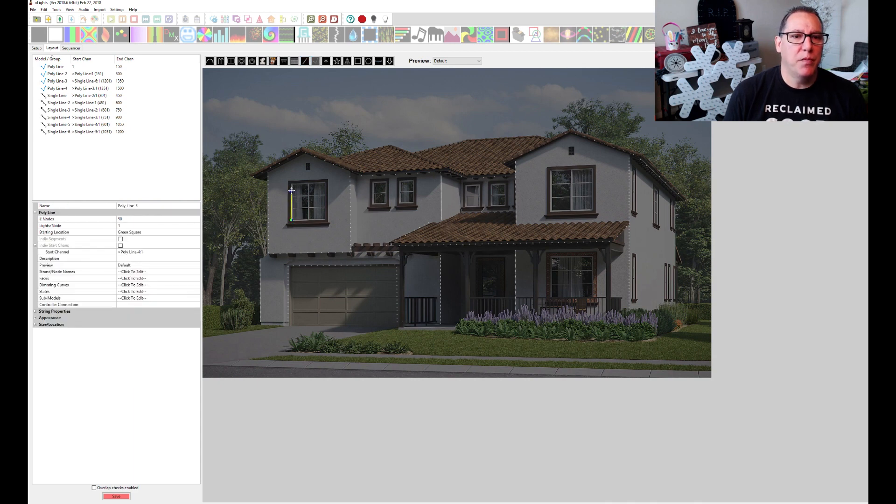
click(291, 184)
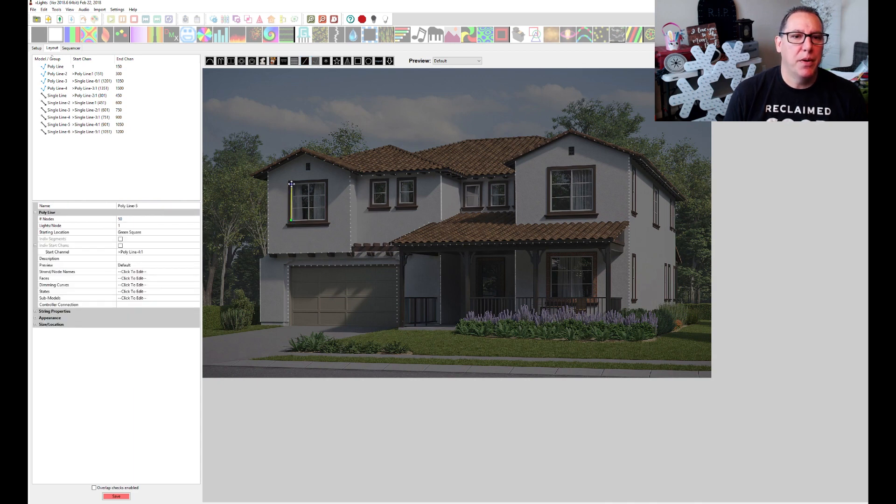
click(326, 182)
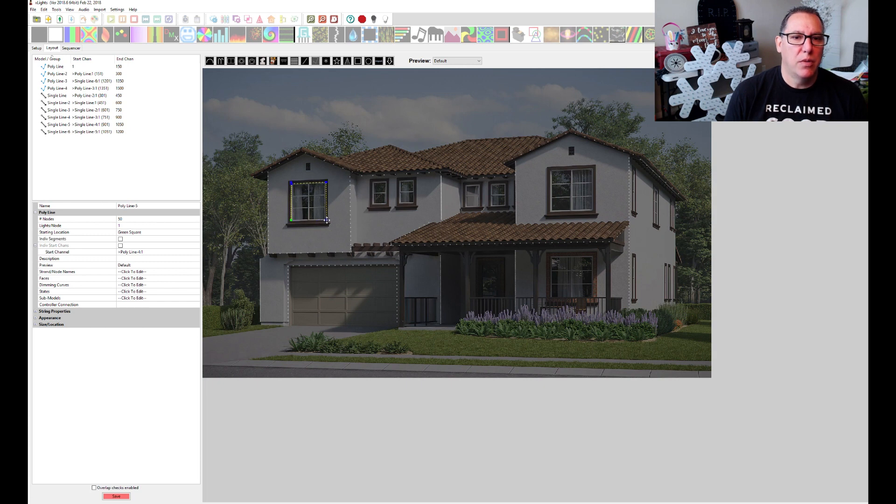
click(326, 220)
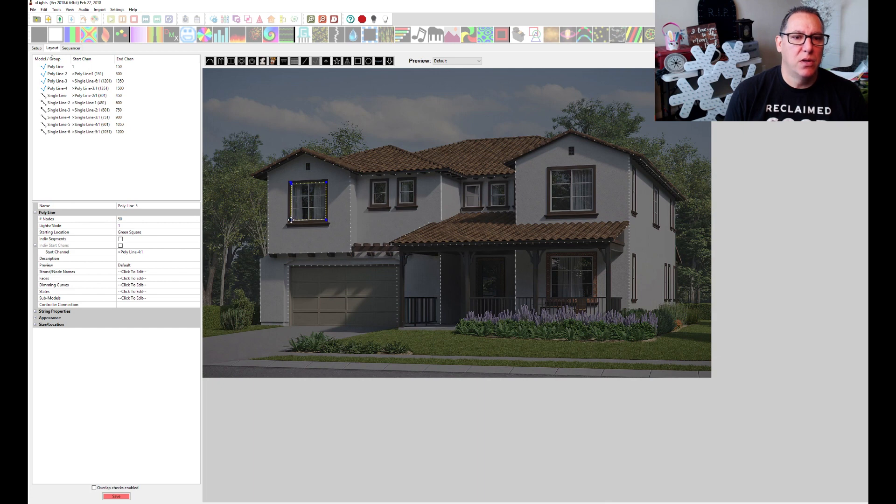
double_click(291, 219)
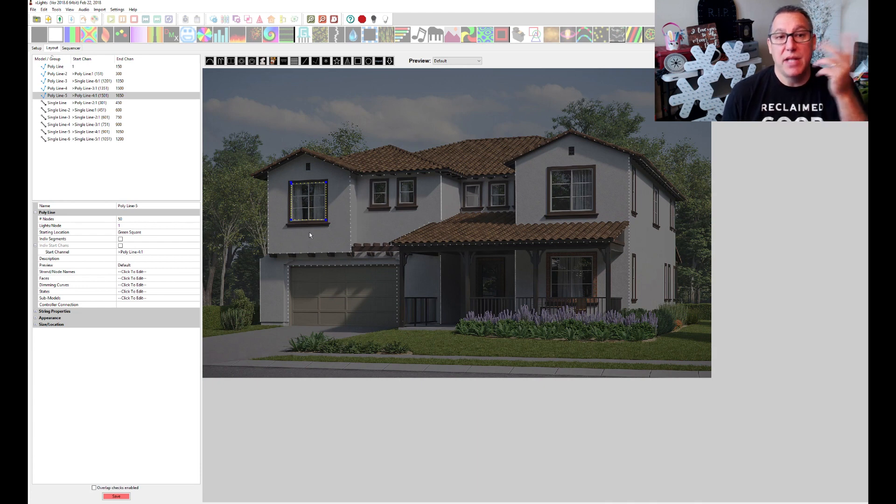
Draw a Window Frame model on the first of the two small upper windows beside the garage-side gable.
click(356, 65)
mouse_move(369, 180)
mouse_down()
mouse_move(384, 203)
mouse_move(377, 200)
mouse_up()
click(379, 199)
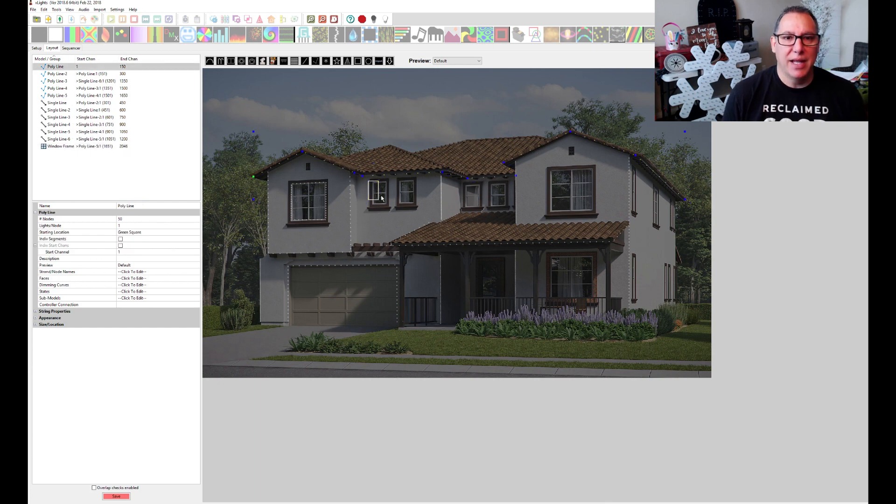
Lock the roofline Poly Line against accidental moves and clear the selection.
right_click(334, 165)
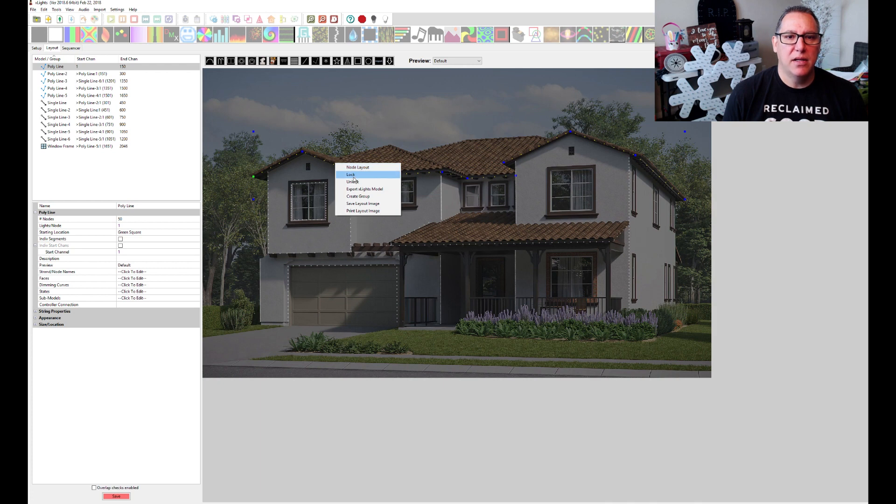
click(353, 176)
click(363, 127)
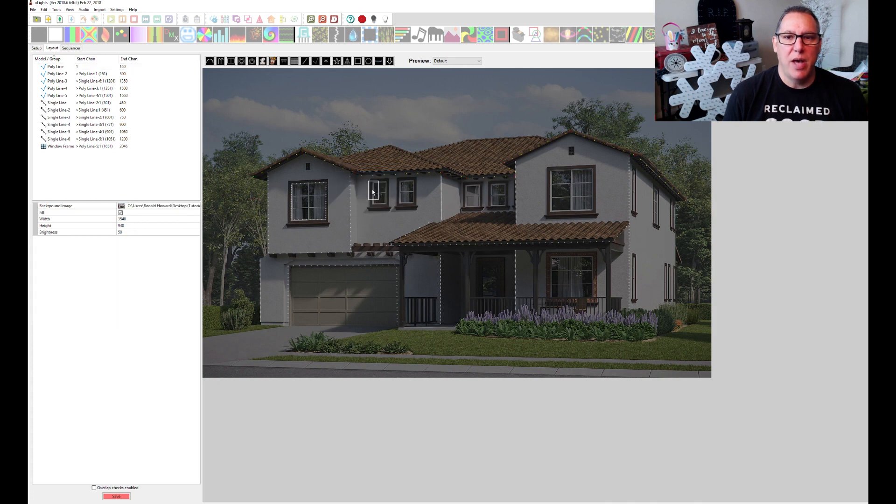
Move the Window Frame onto the first small upper window and adjust its size to match the opening.
drag(374, 192, 381, 194)
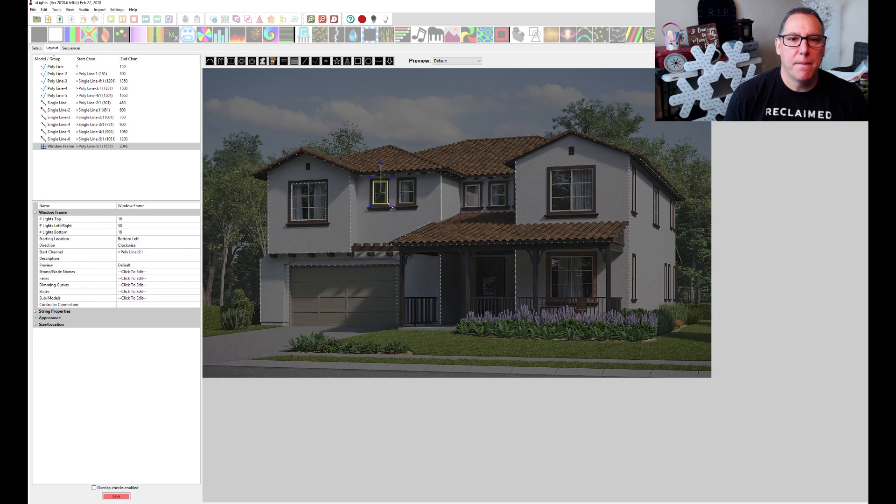
click(382, 194)
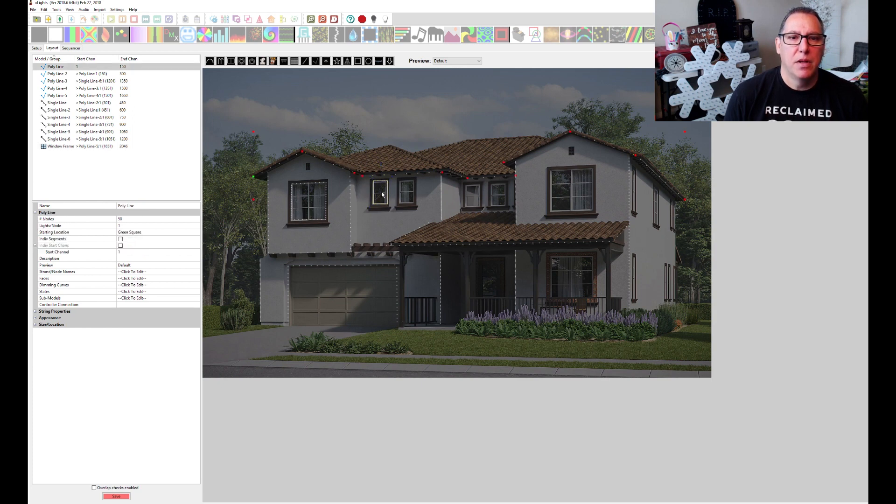
click(381, 194)
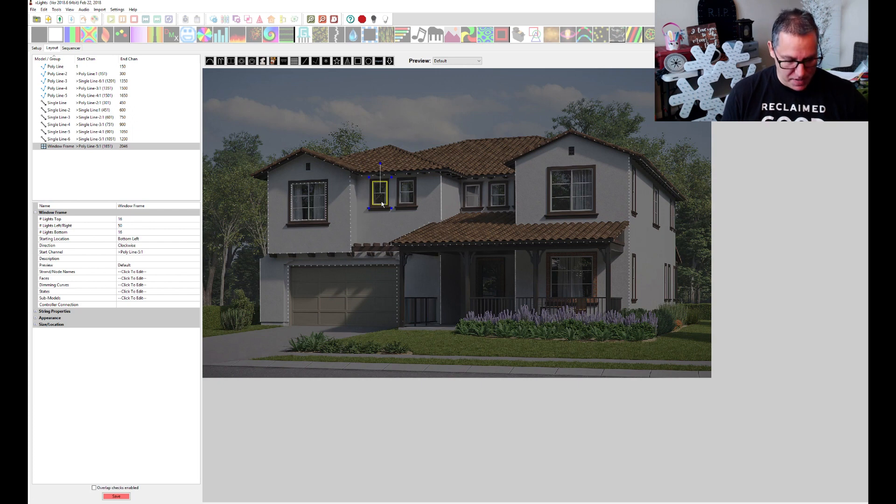
Duplicate the small Window Frame twice, placing the copies on the second and third small upper windows.
key(ctrl+v)
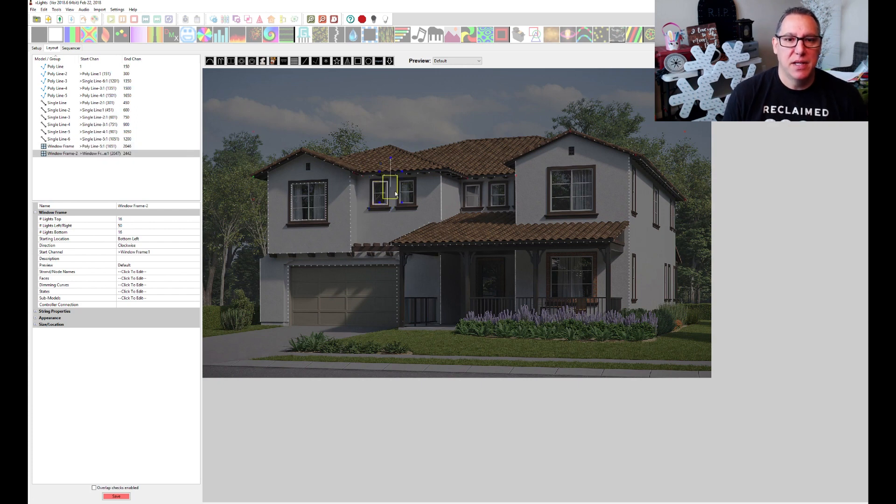
drag(395, 192, 413, 201)
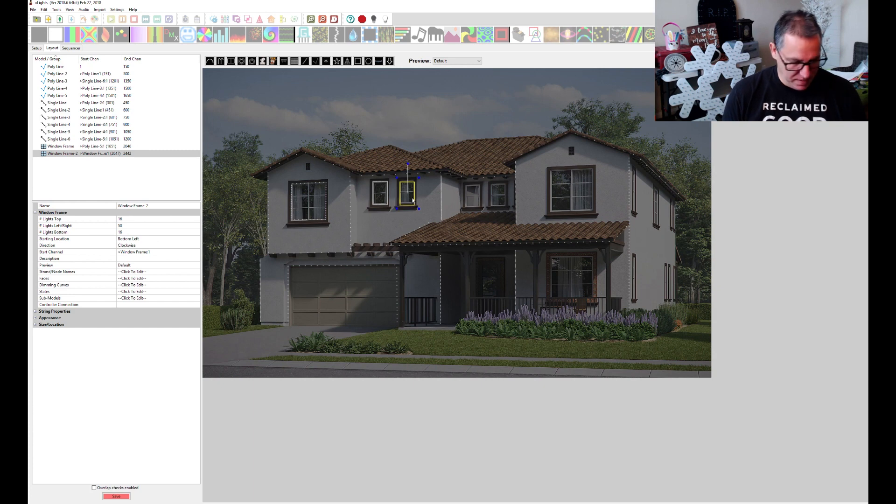
key(ctrl+v)
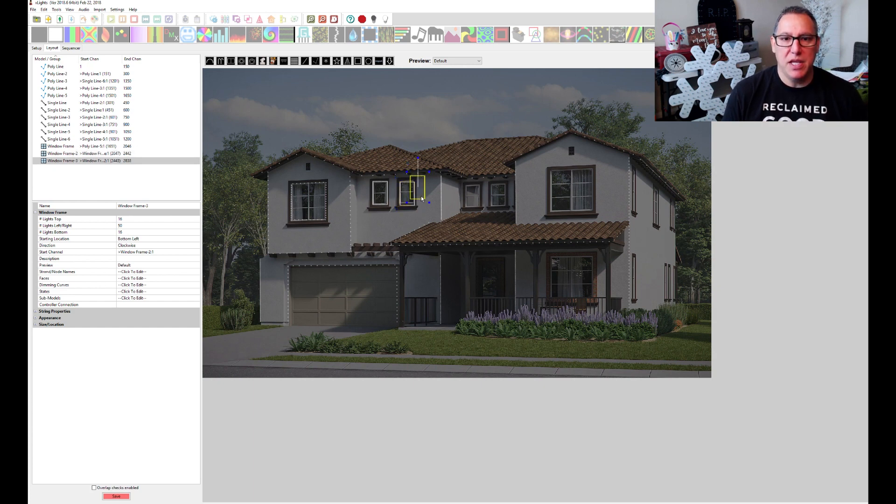
drag(421, 195, 476, 206)
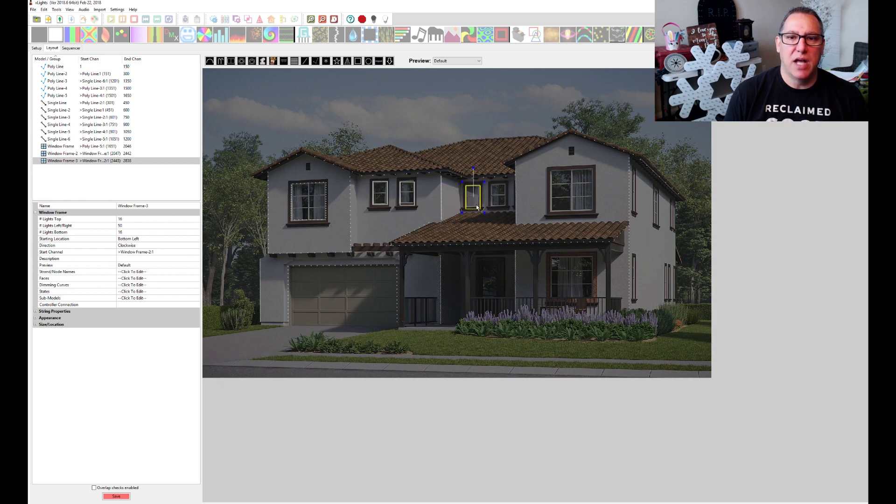
drag(476, 203, 476, 204)
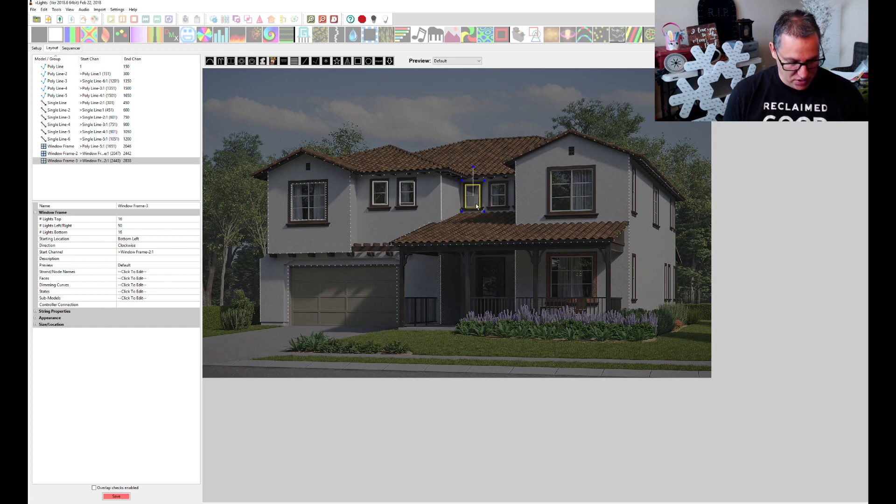
Copy the Window Frame from the third small upper window and place the duplicate on the fourth.
key(ctrl+c)
key(ctrl+v)
click(488, 202)
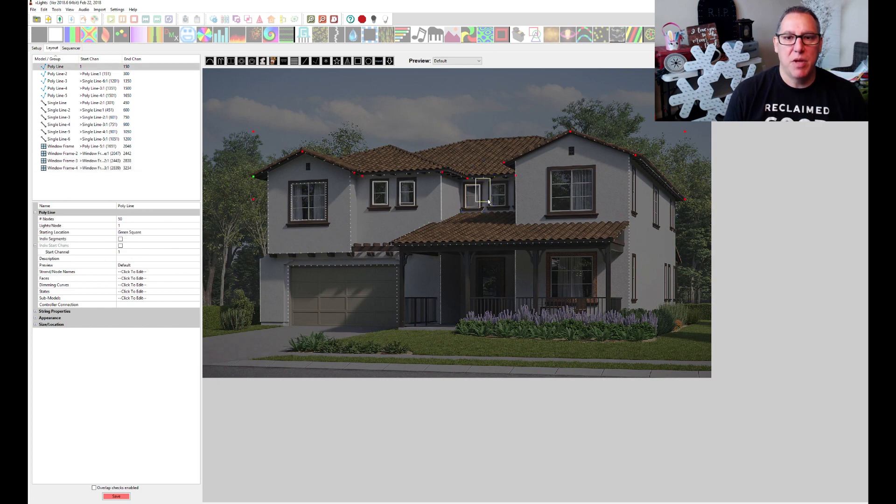
drag(488, 201, 503, 207)
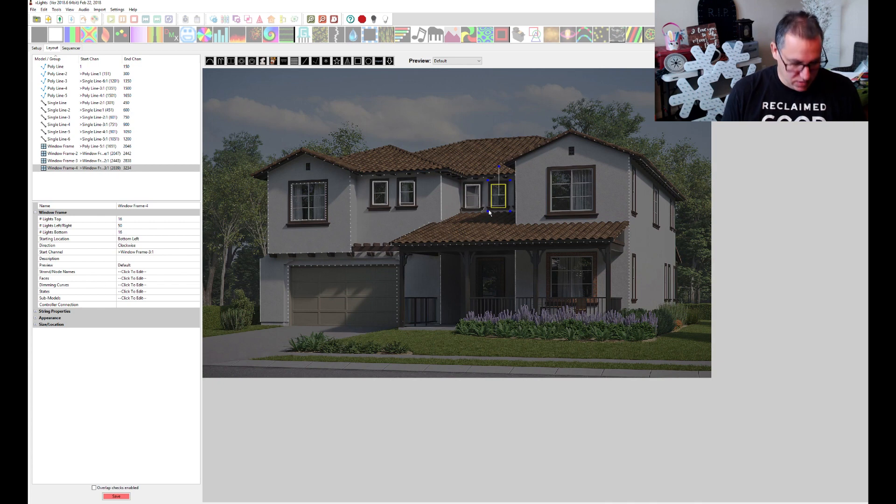
Paste another Window Frame onto the large upper window above the porch, enlarging and repositioning it to fit the opening.
key(ctrl+v)
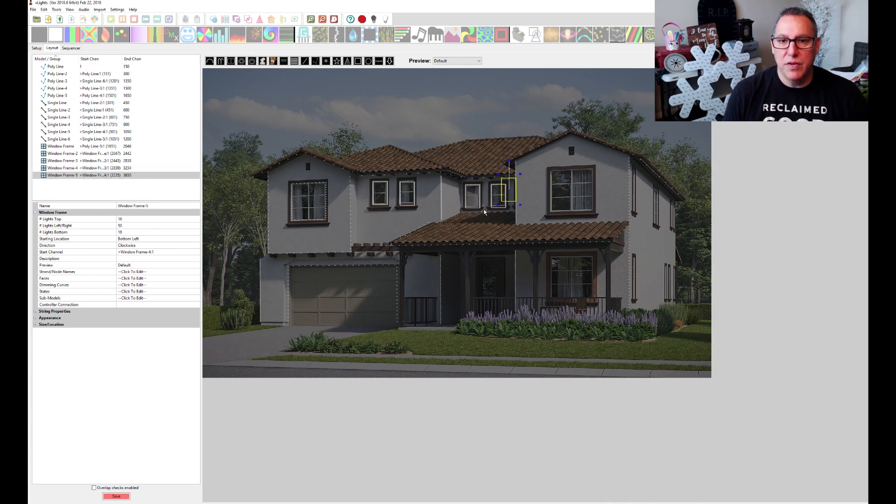
click(510, 196)
drag(510, 196, 563, 192)
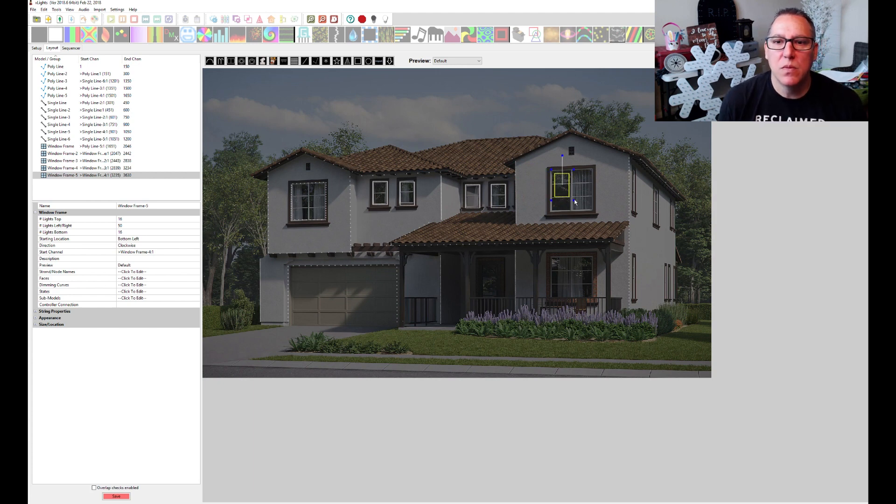
drag(573, 200, 584, 209)
click(578, 198)
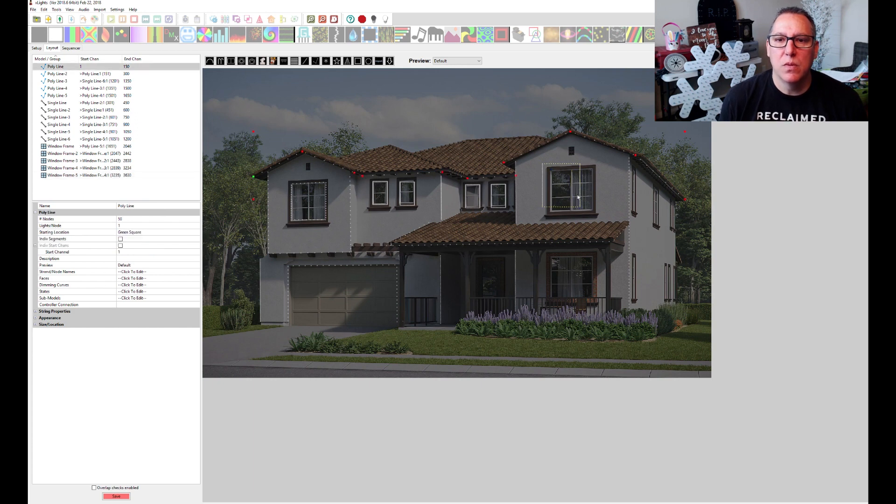
click(574, 195)
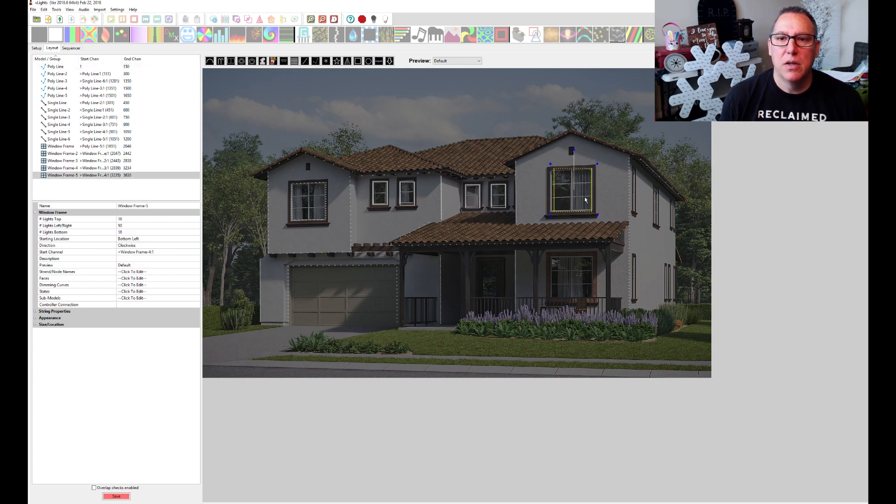
drag(597, 165, 598, 165)
click(578, 191)
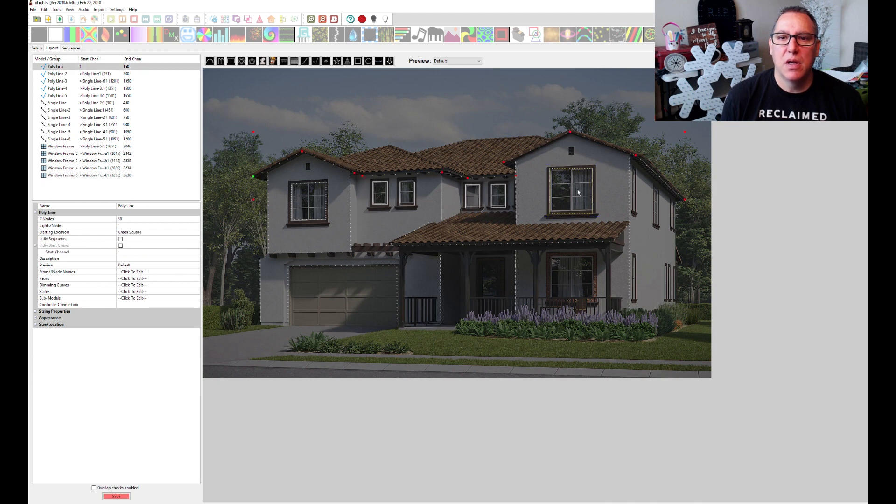
click(578, 192)
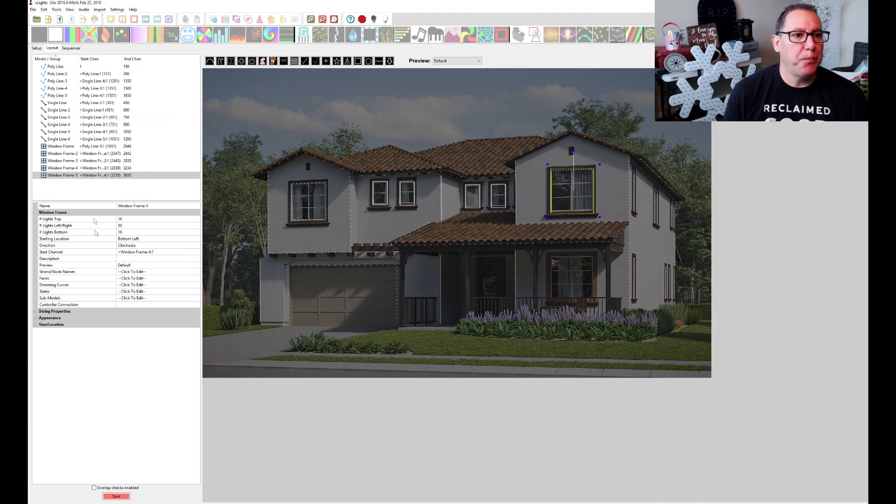
Draw a tall, narrow Matrix model over the porch column next to the garage and align it with the column.
click(294, 60)
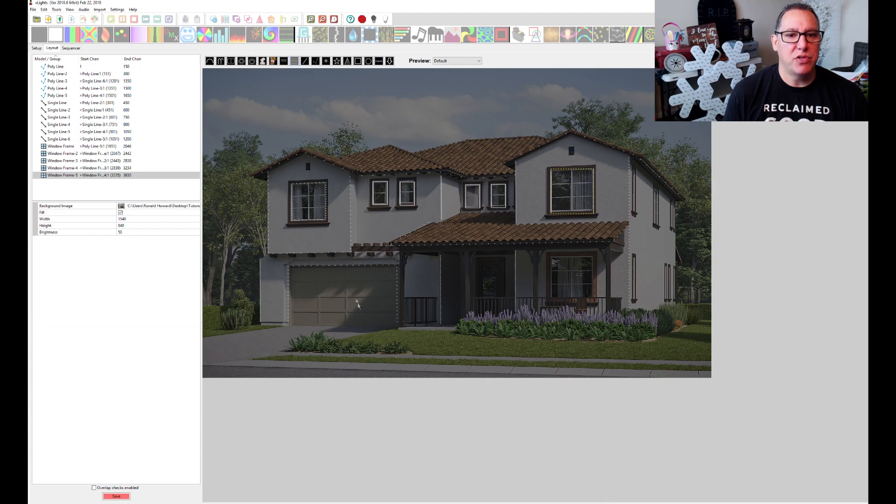
drag(411, 263, 407, 304)
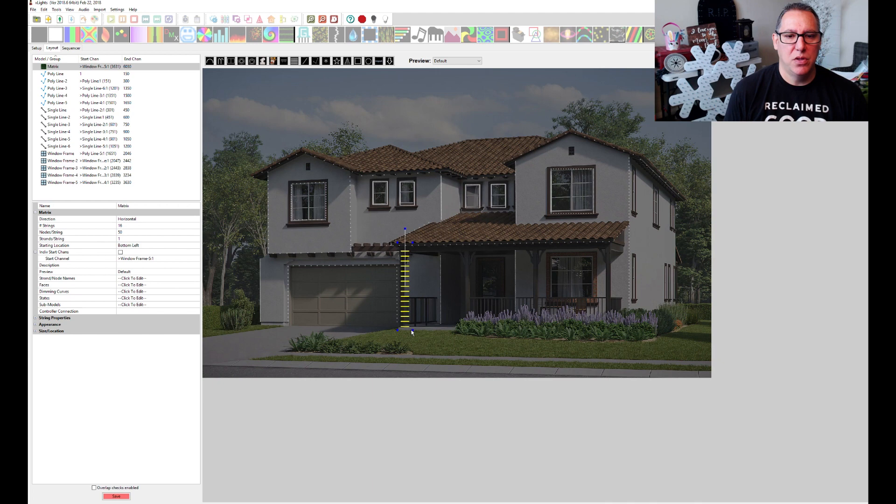
drag(411, 329, 411, 329)
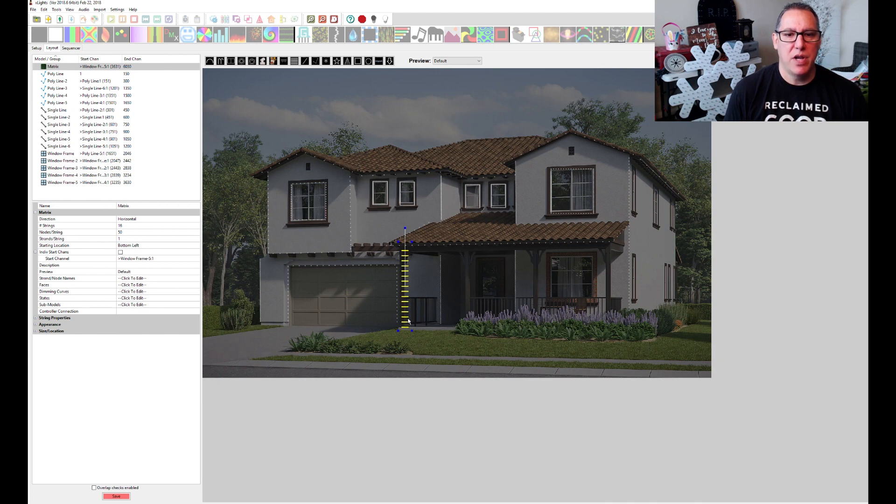
drag(405, 320, 405, 318)
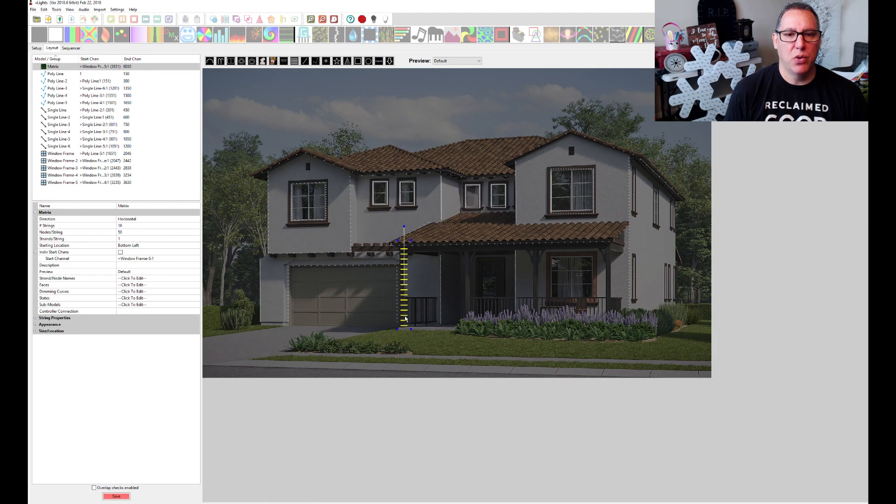
Configure the column Matrix with 4 strings, 100 nodes per string and Vertical direction.
click(134, 226)
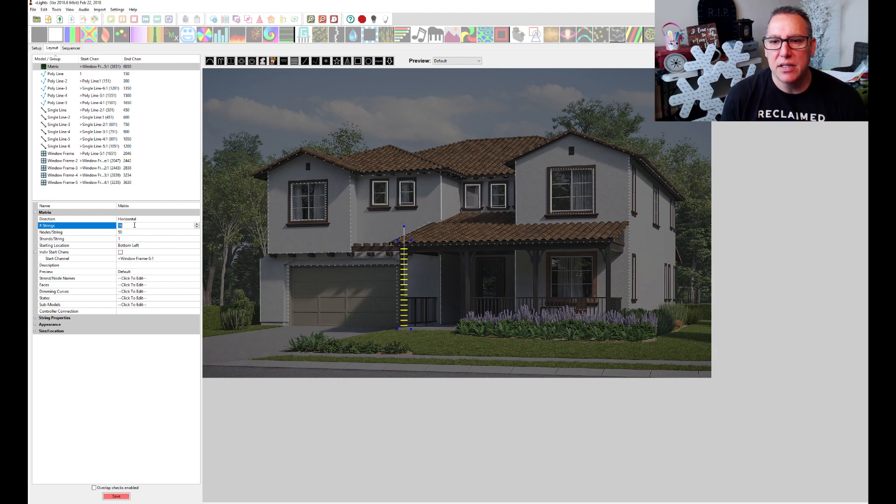
text(4)
click(125, 231)
text(100)
click(127, 239)
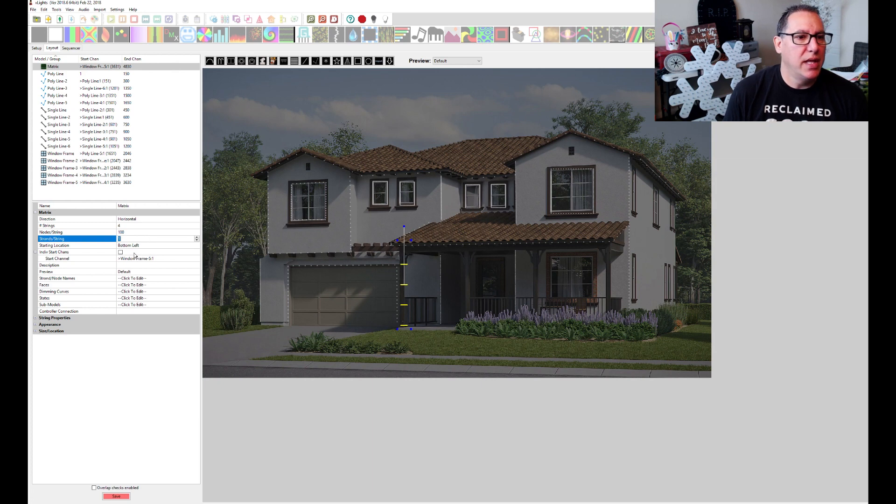
click(197, 218)
click(196, 219)
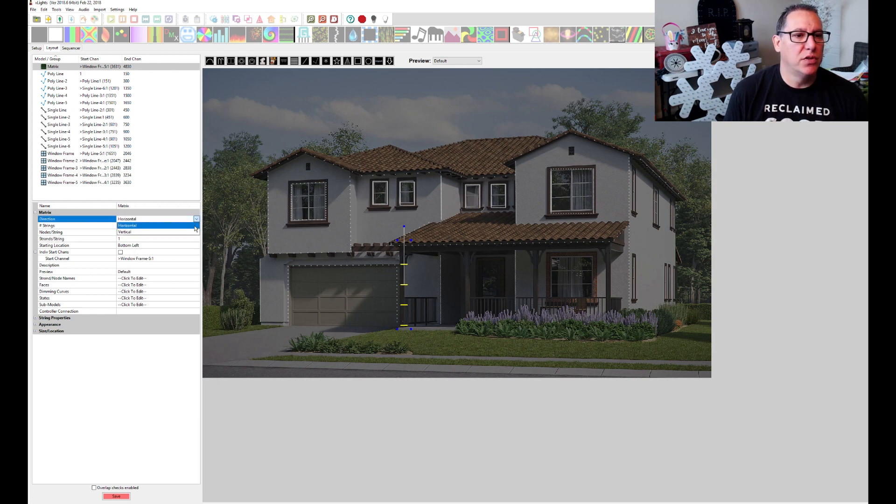
click(193, 232)
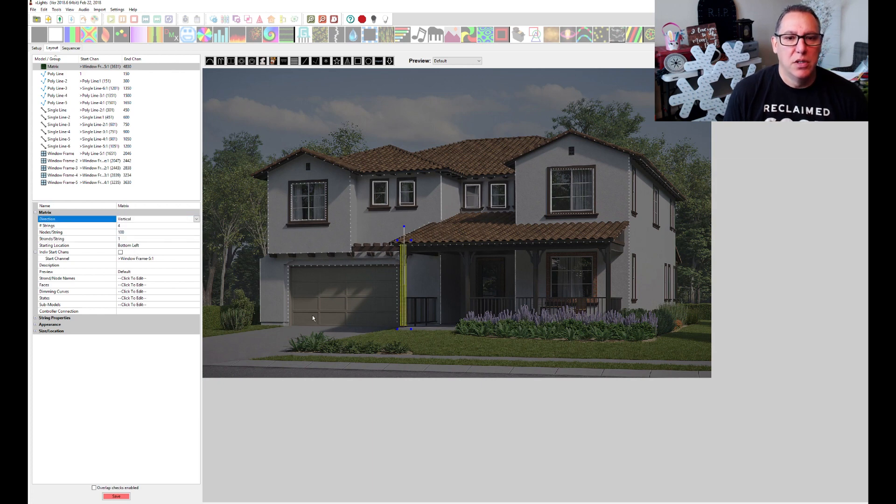
Set the column Matrix's nodes per string to 75.
click(123, 232)
text(75)
click(156, 244)
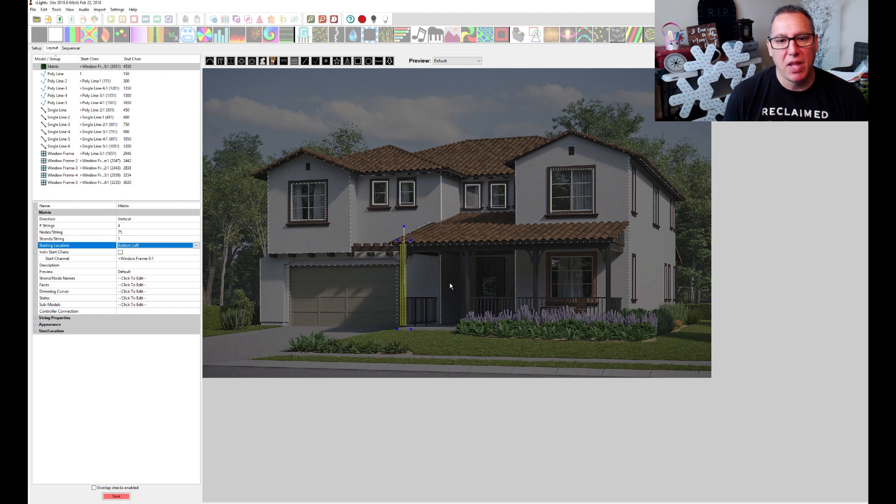
Narrow and reposition the Matrix so it covers the full height of the porch column next to the garage.
drag(411, 240, 409, 254)
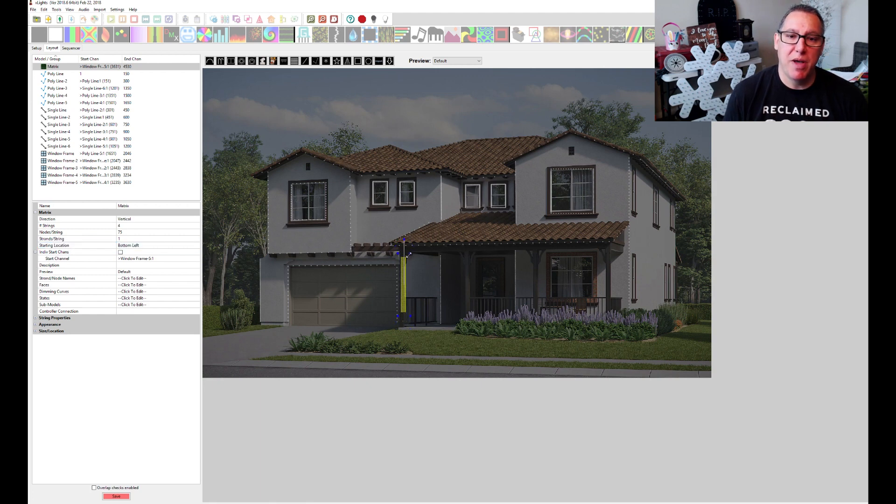
drag(406, 277, 405, 285)
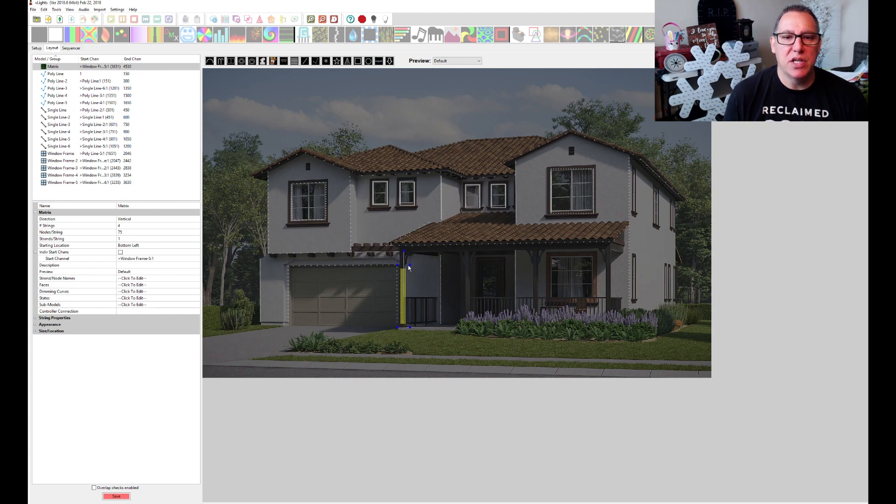
drag(409, 265, 402, 258)
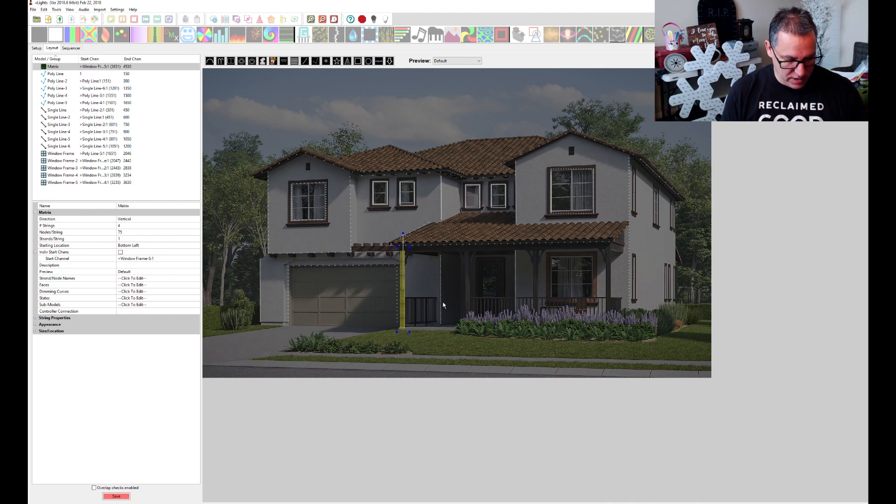
Paste three copies of the column Matrix, placing one on each of the remaining front porch columns.
key(ctrl+v)
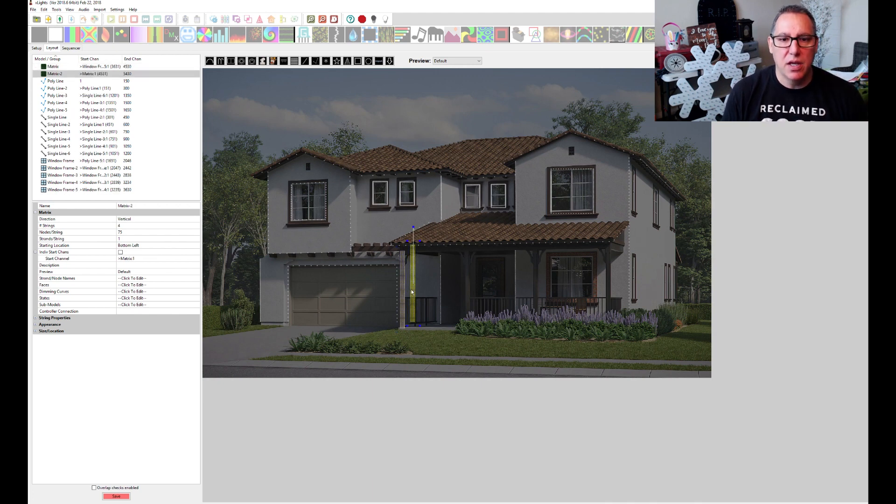
drag(413, 292, 470, 297)
key(ctrl+v)
drag(483, 290, 539, 297)
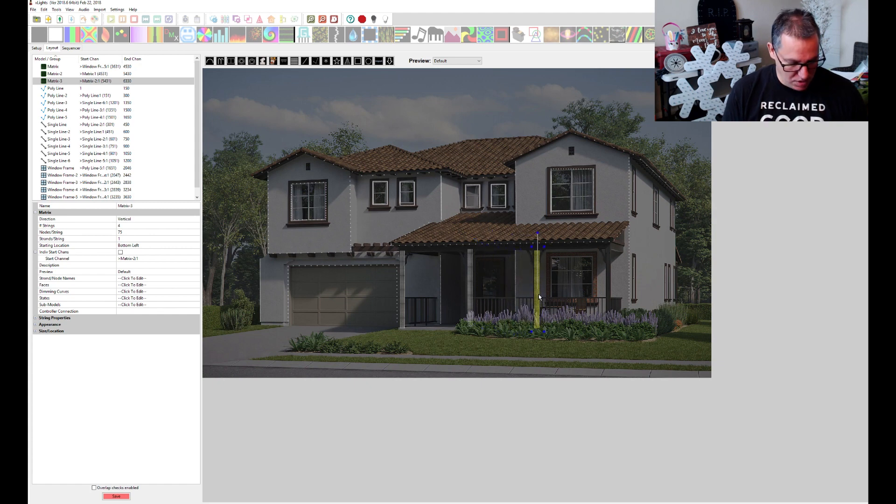
key(ctrl+v)
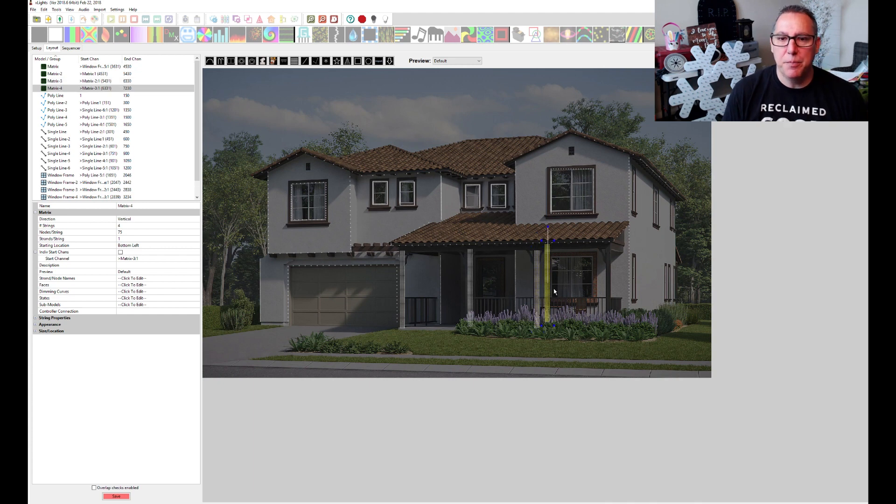
drag(548, 288, 609, 297)
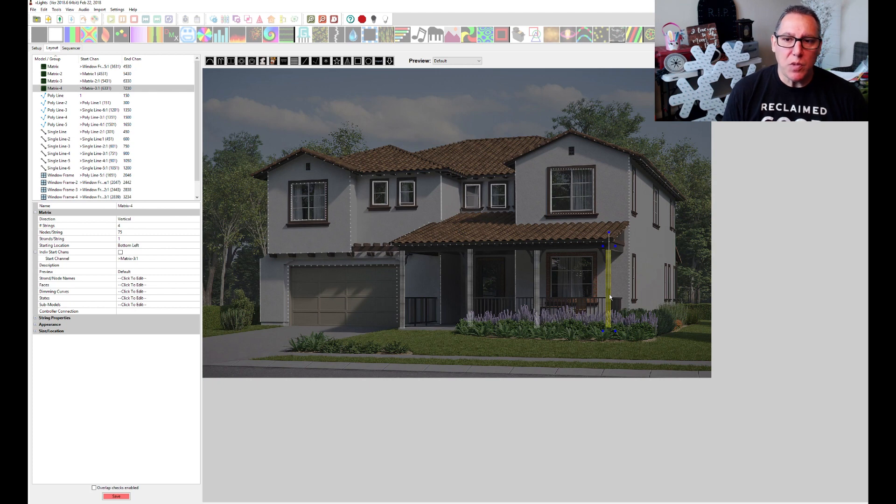
Sort the model list by start channel, review the order down to the column matrices, and save the layout.
click(471, 292)
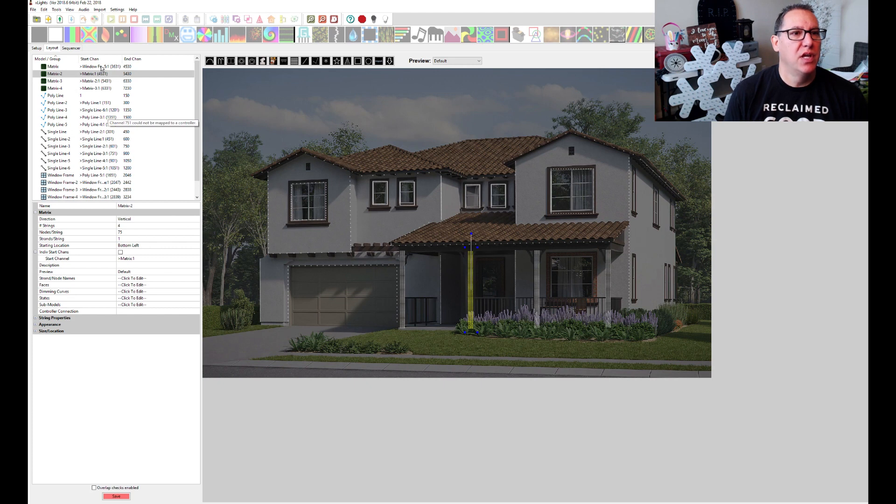
click(96, 59)
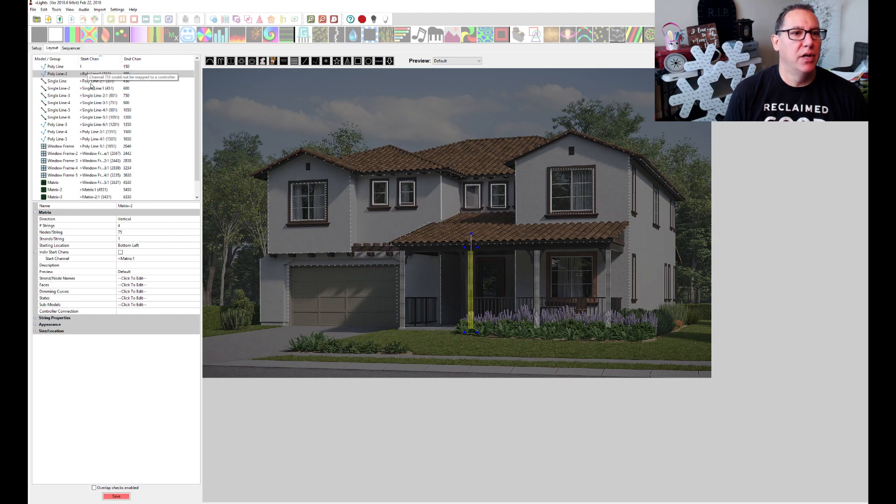
scroll(123, 166, down, 1)
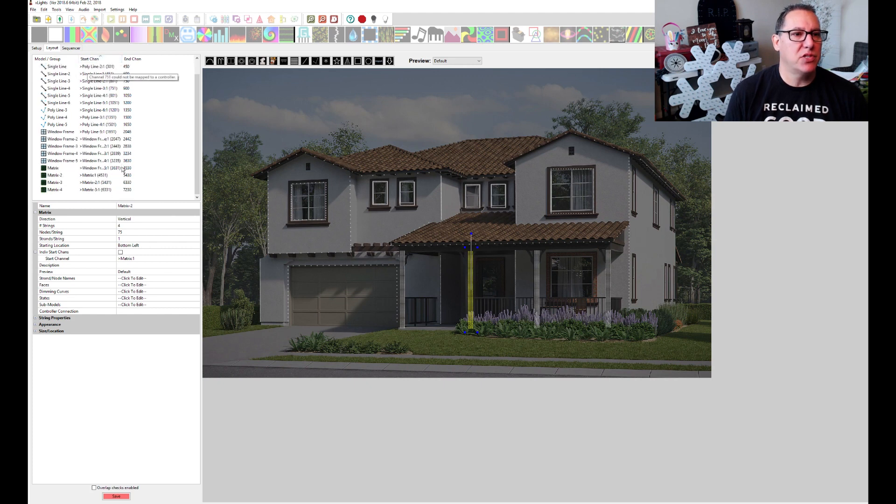
scroll(133, 166, up, 1)
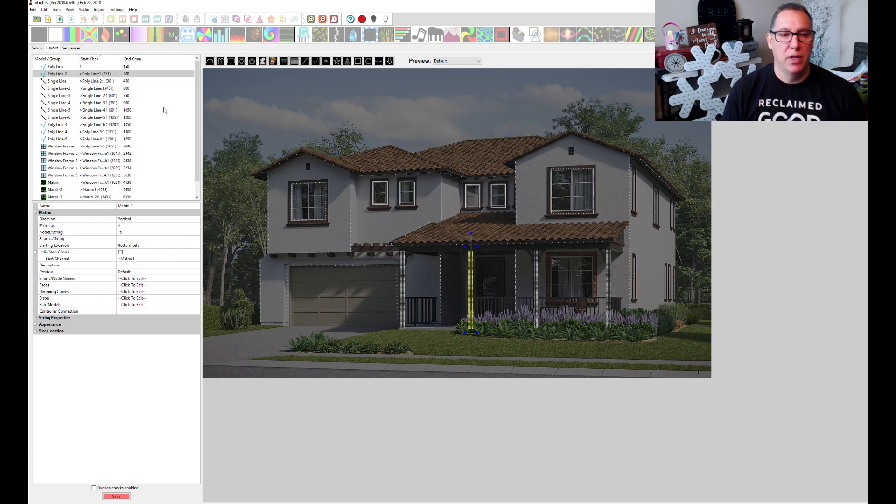
click(118, 496)
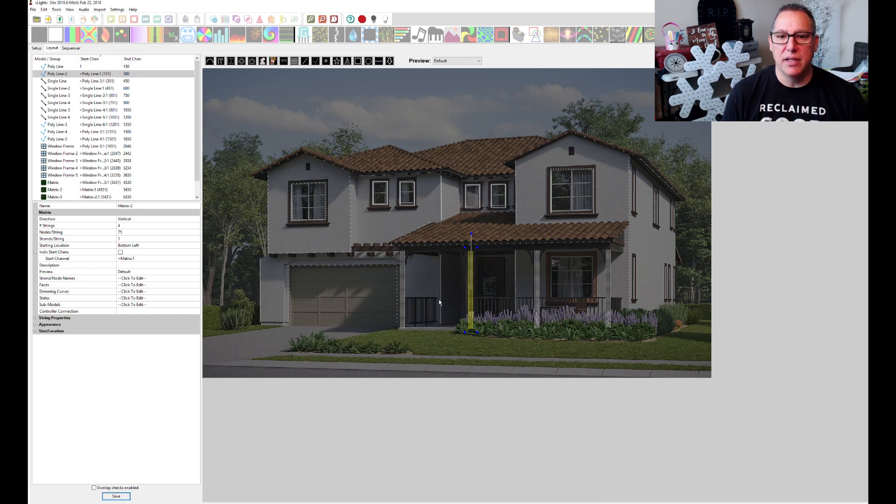
Check the pasted column matrices by selecting each one on the front porch columns.
click(473, 295)
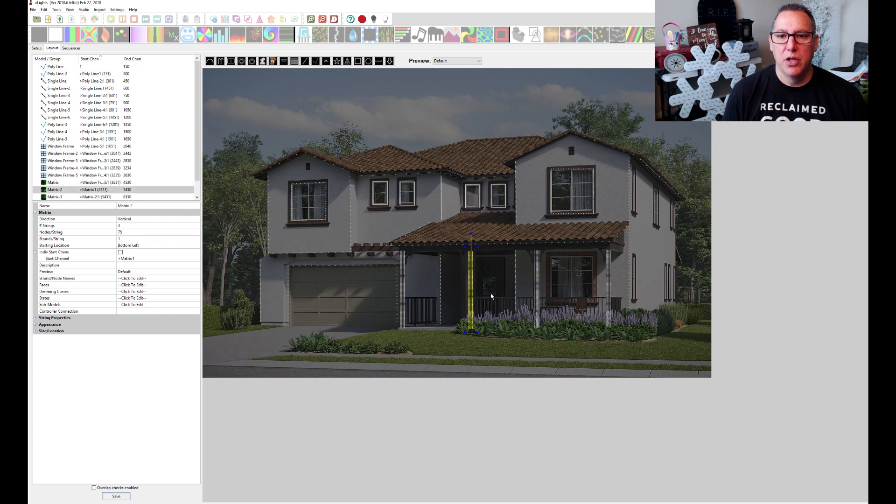
click(538, 297)
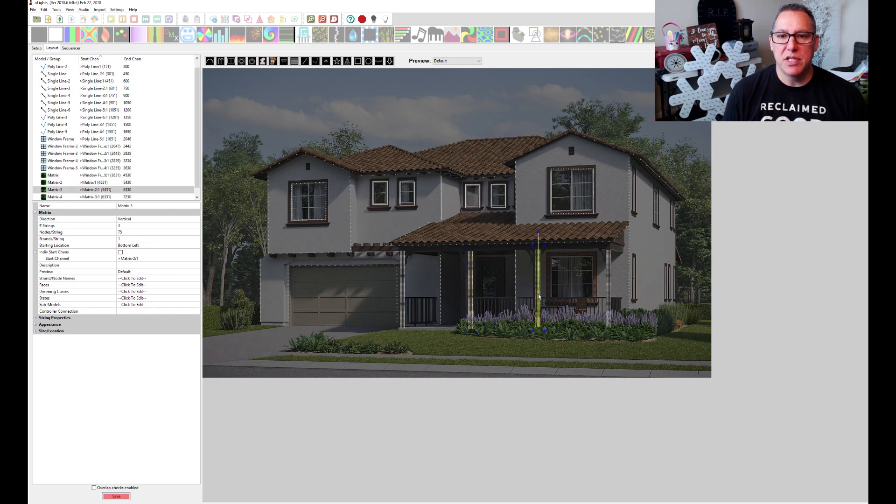
click(608, 283)
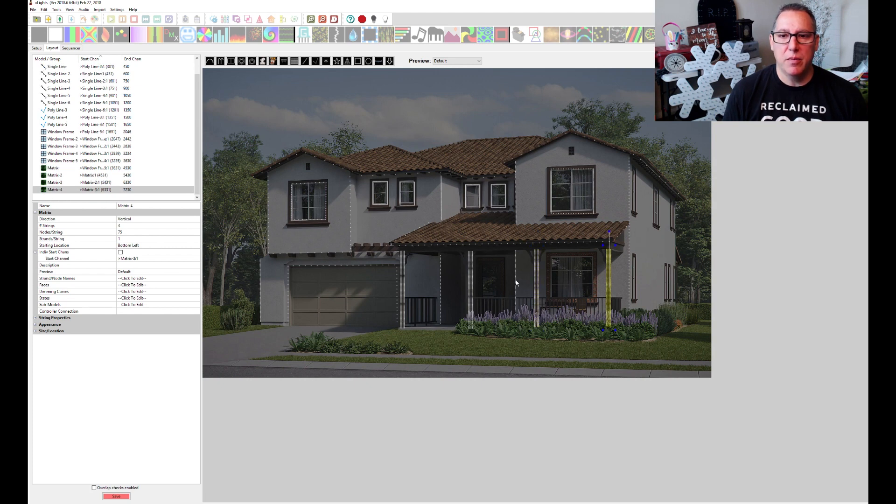
click(471, 287)
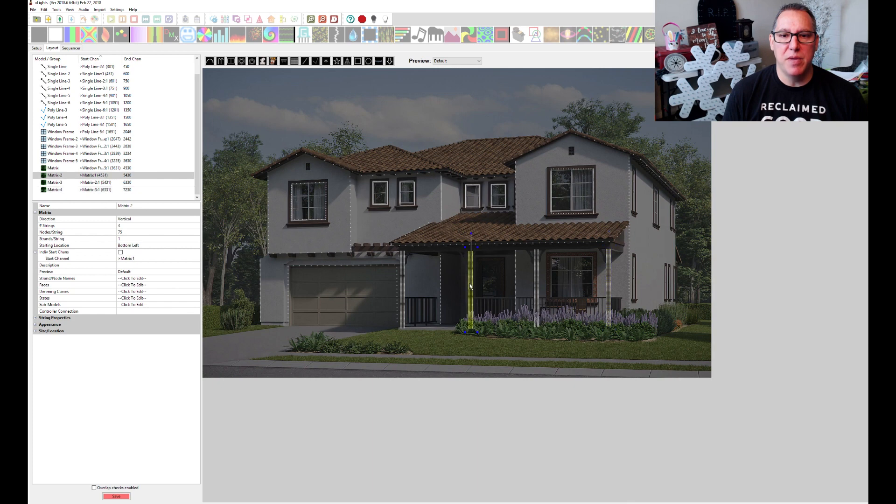
click(436, 342)
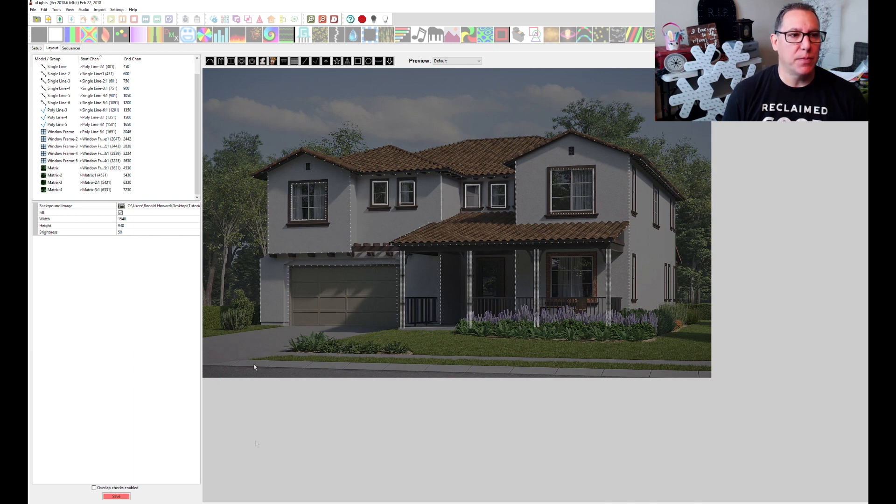
Draw a Poly Line along the upper roof ridge from above the garage-side gable, over the adjoining peak and down its far slope.
click(315, 61)
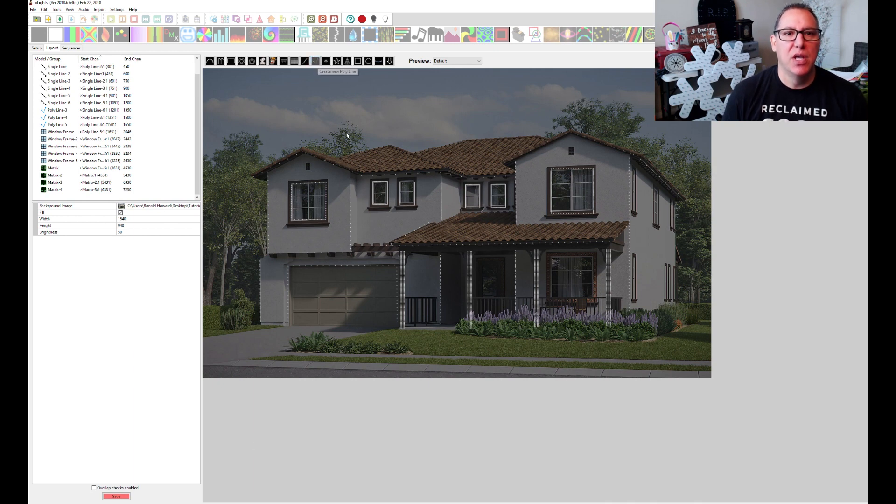
click(302, 148)
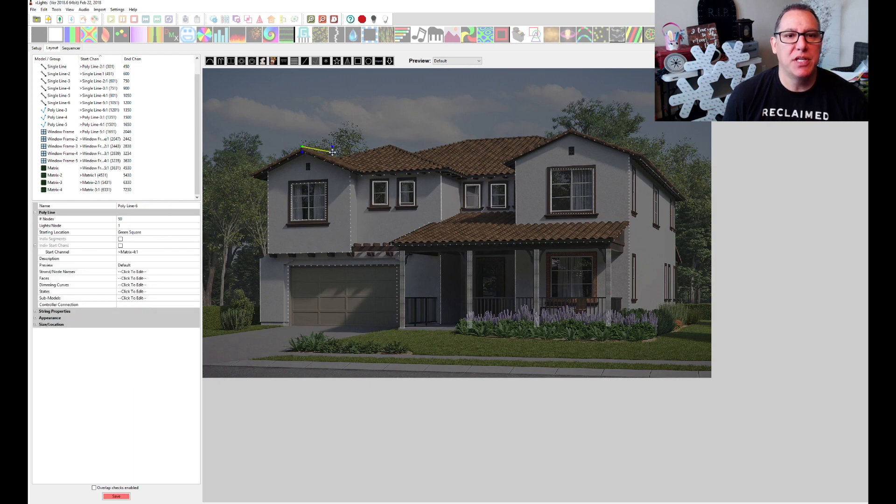
click(336, 155)
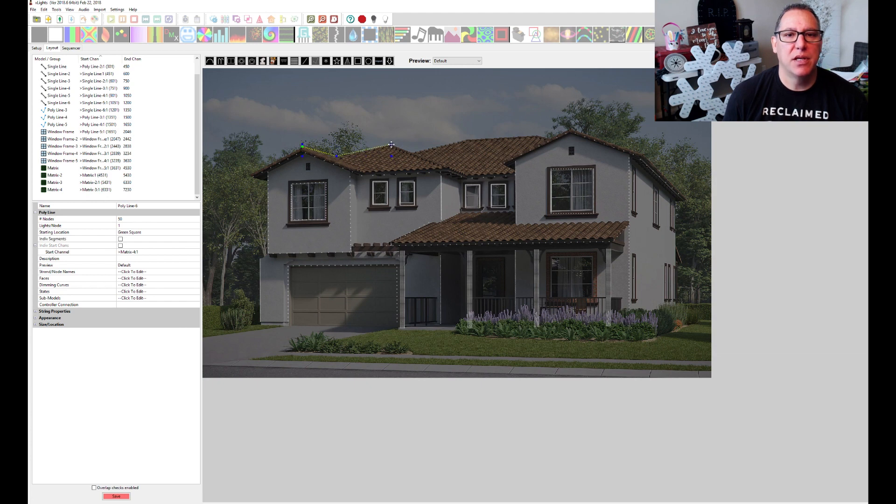
click(391, 145)
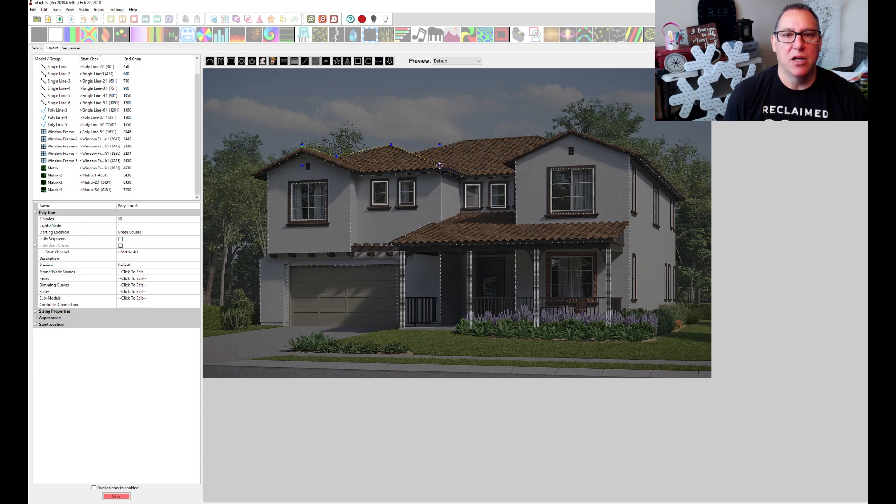
double_click(439, 165)
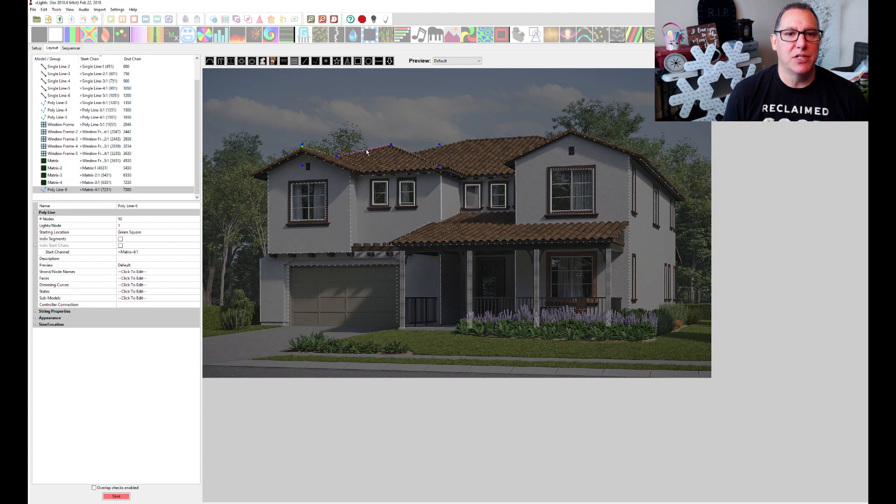
Set the Pixel Size of the new garage-side ridge Poly Line to 4, save the layout, and reselect the line to inspect it.
click(35, 317)
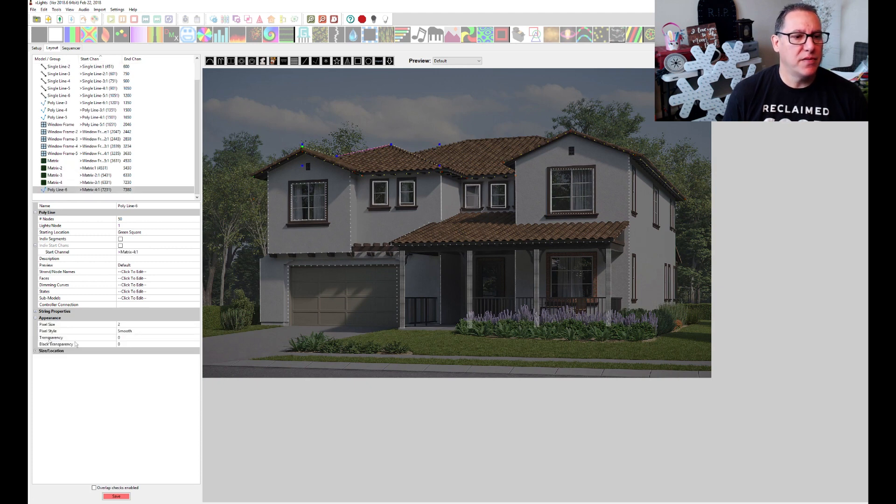
click(125, 325)
text(4)
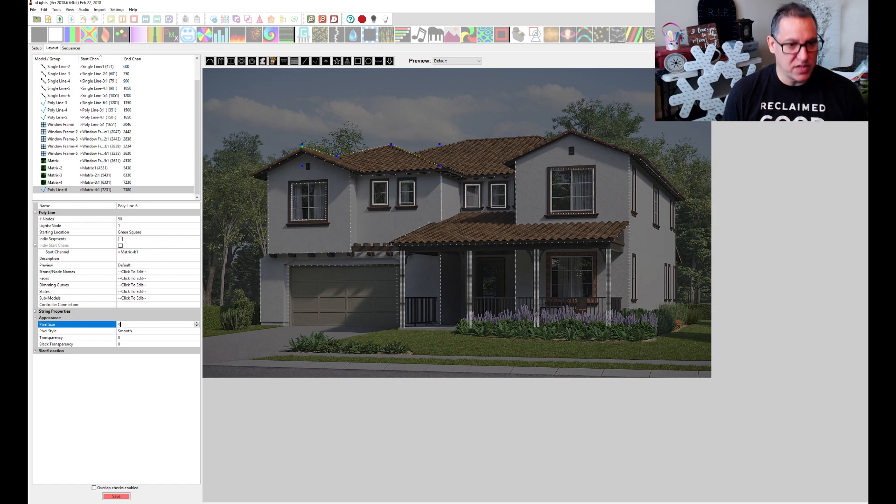
click(135, 333)
click(116, 496)
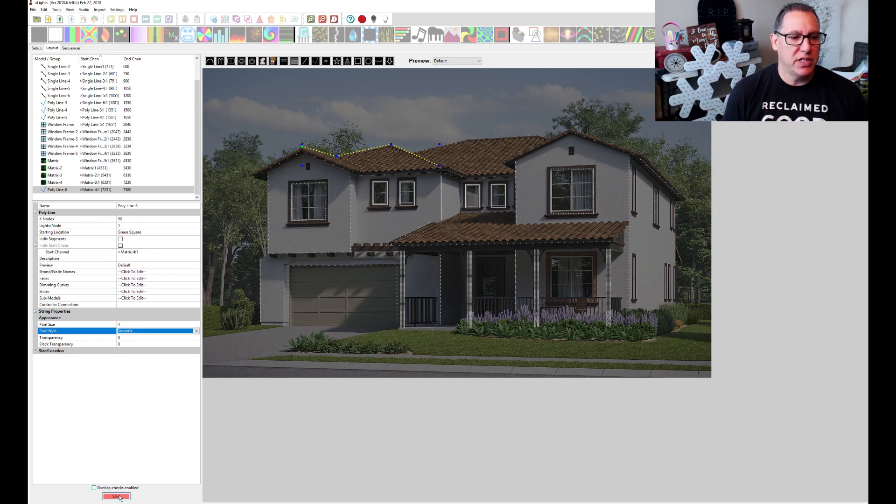
click(357, 111)
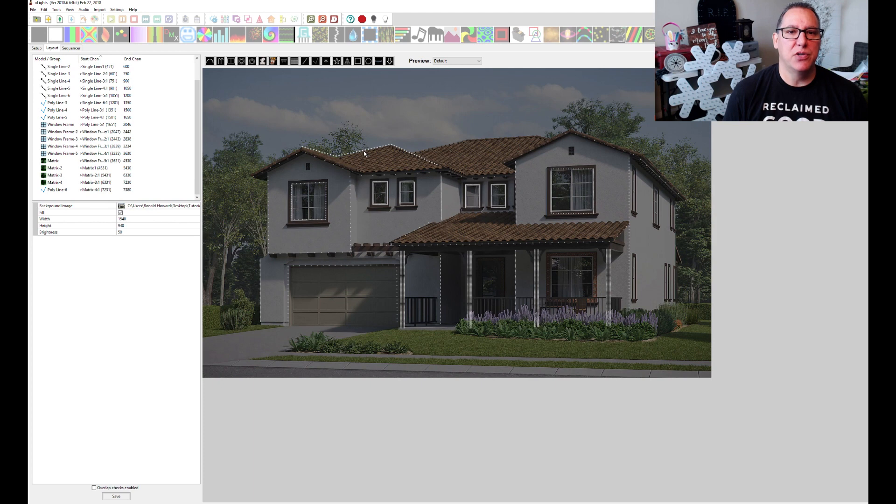
click(364, 153)
click(363, 152)
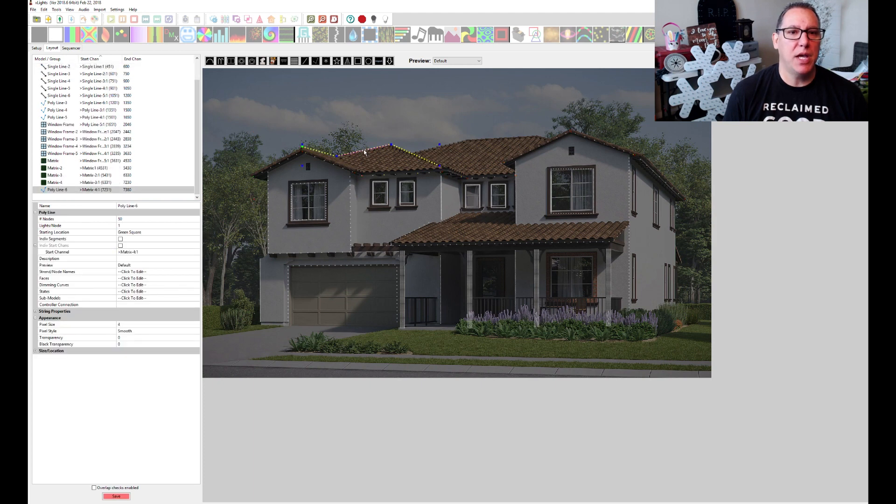
Draw another Poly Line from the garage-side peak's slope, along the central roof ridge, to the gable on the opposite side.
click(315, 61)
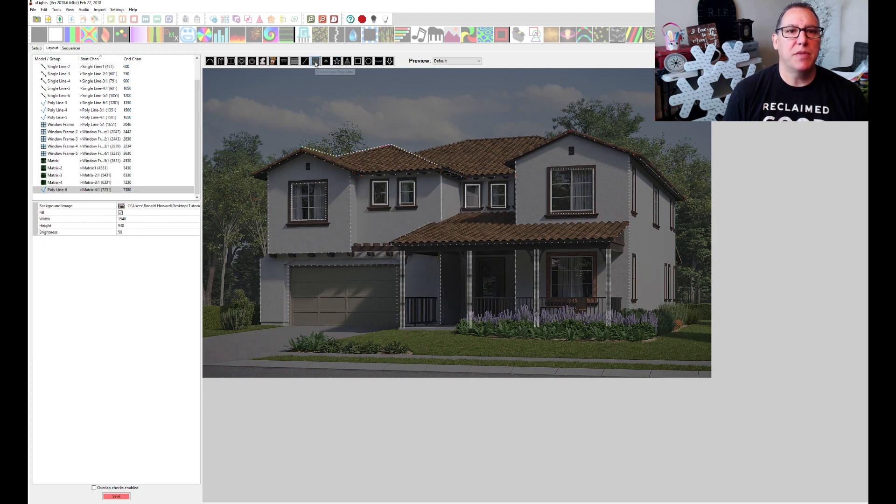
click(412, 151)
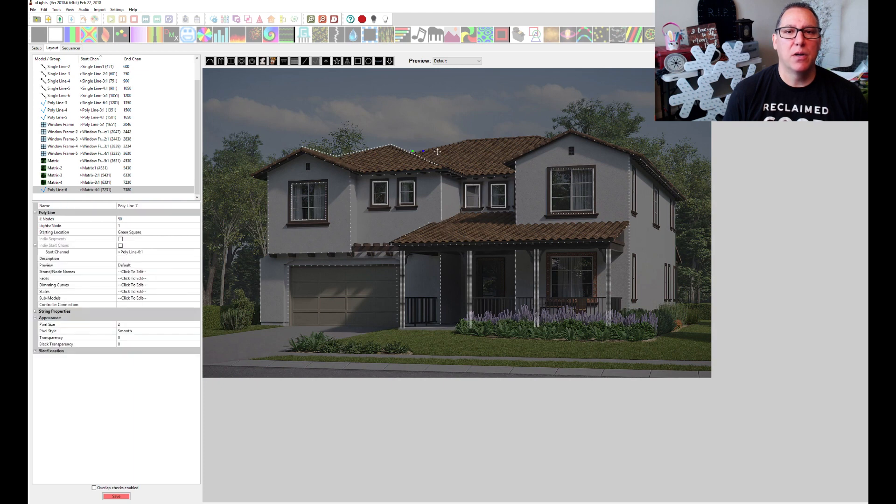
click(467, 139)
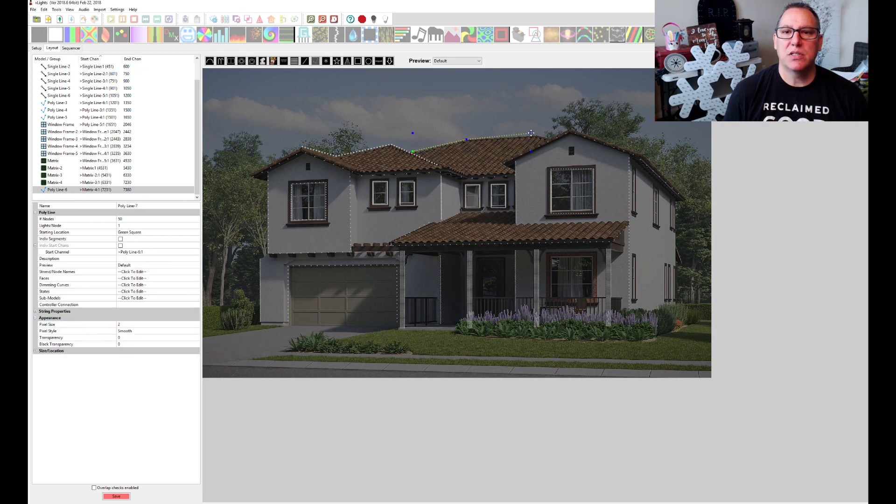
click(534, 135)
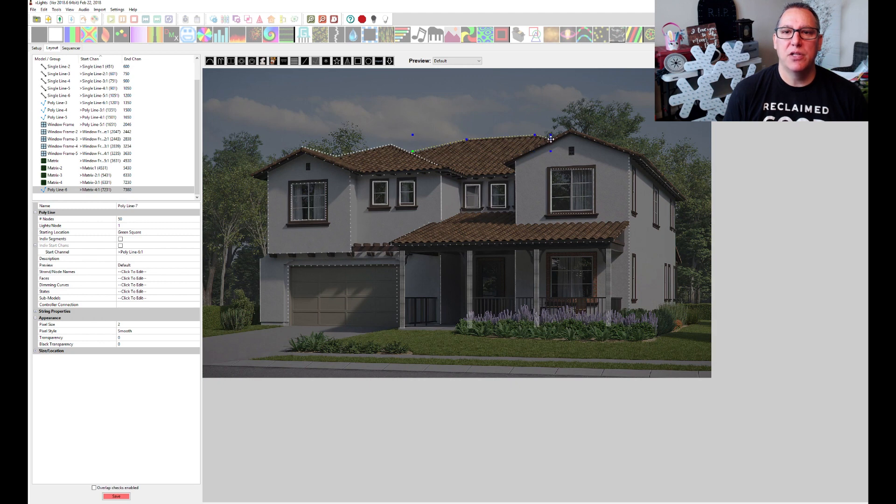
double_click(549, 140)
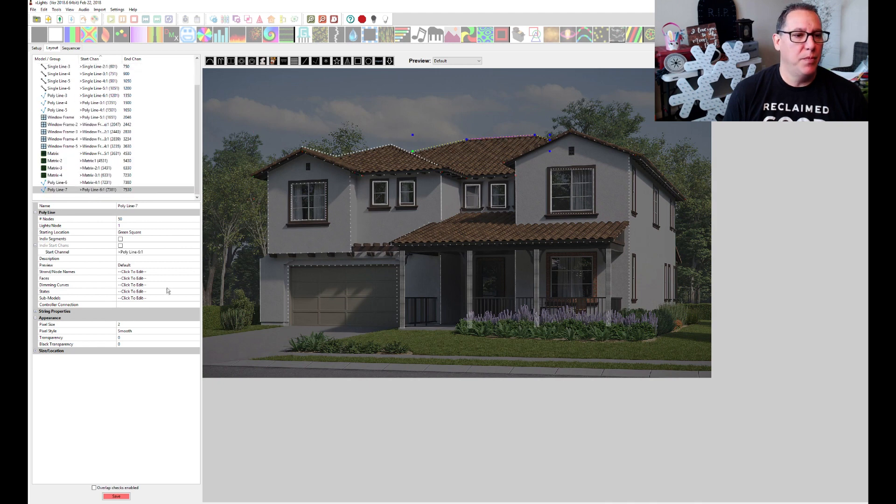
click(129, 325)
text(4)
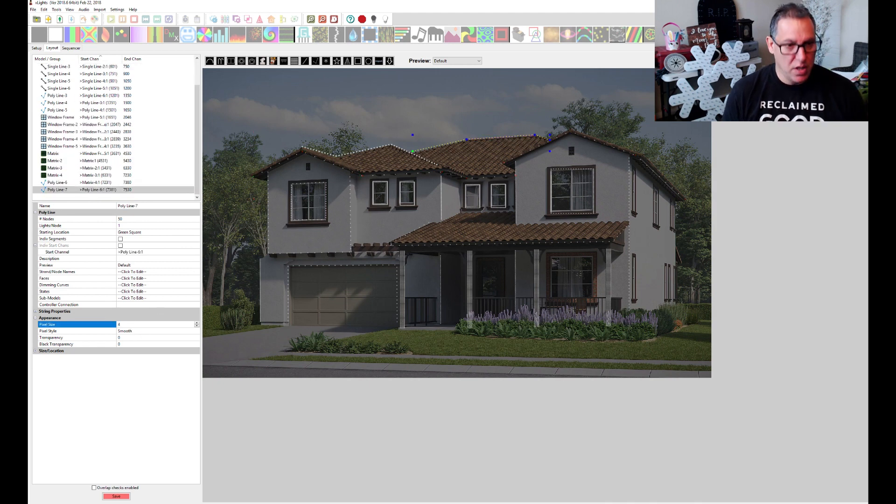
click(157, 332)
click(324, 118)
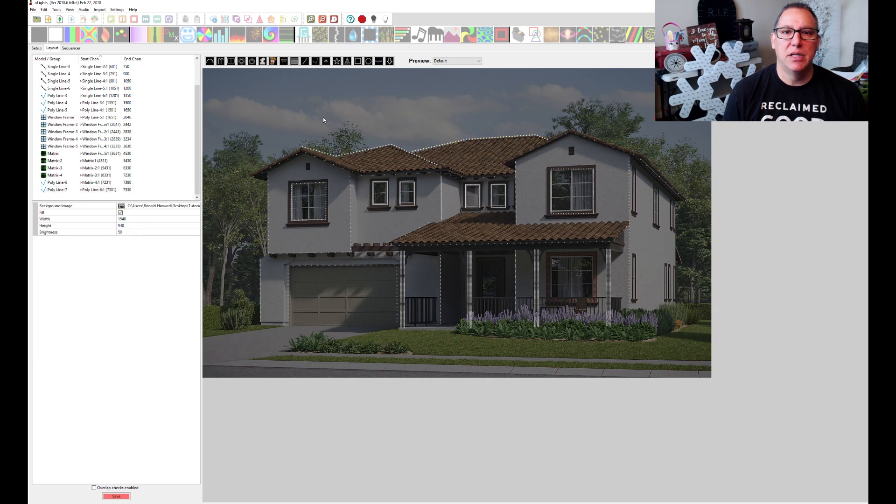
click(424, 153)
click(418, 152)
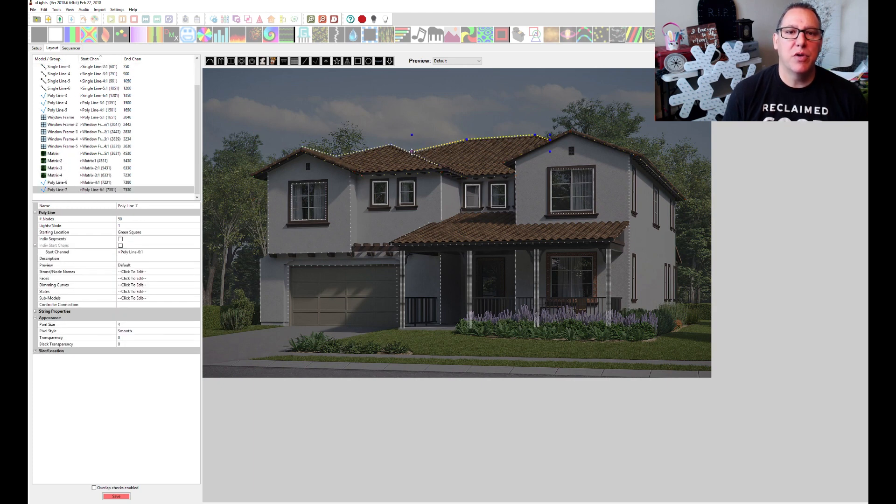
click(428, 130)
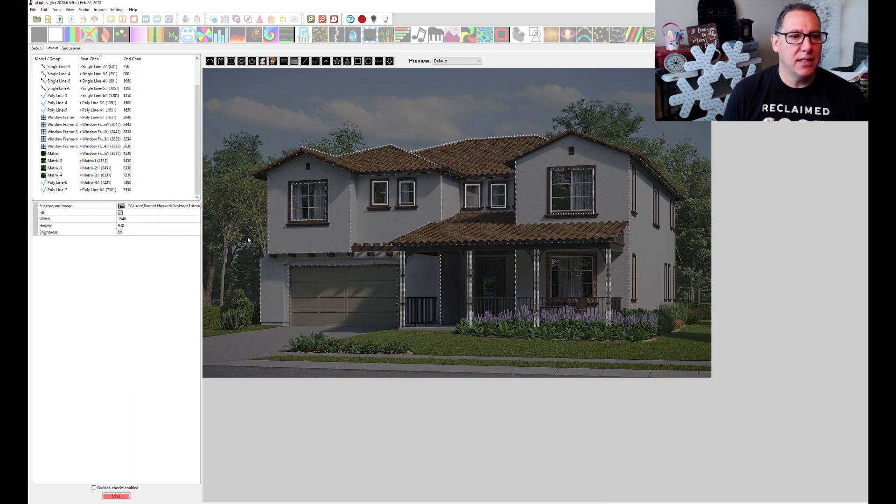
Set the background image's brightness to 0 to preview only the lights, and restore it to 50.
click(125, 233)
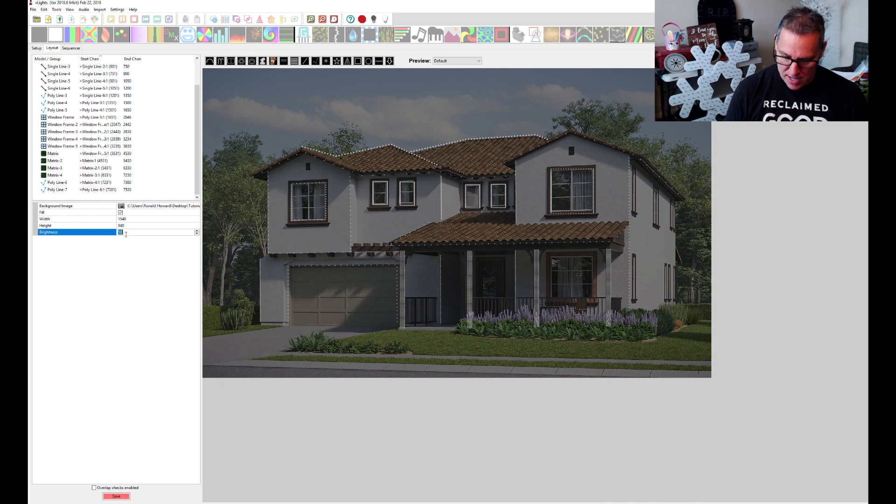
text(0)
click(144, 225)
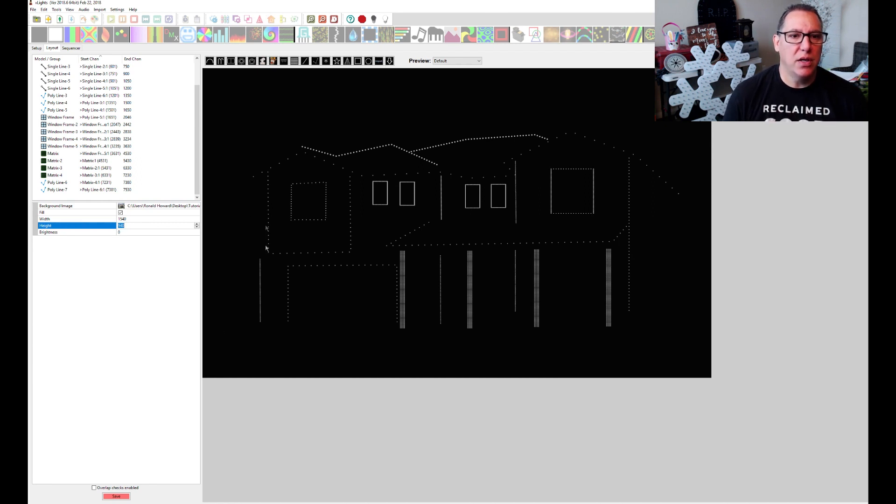
click(144, 232)
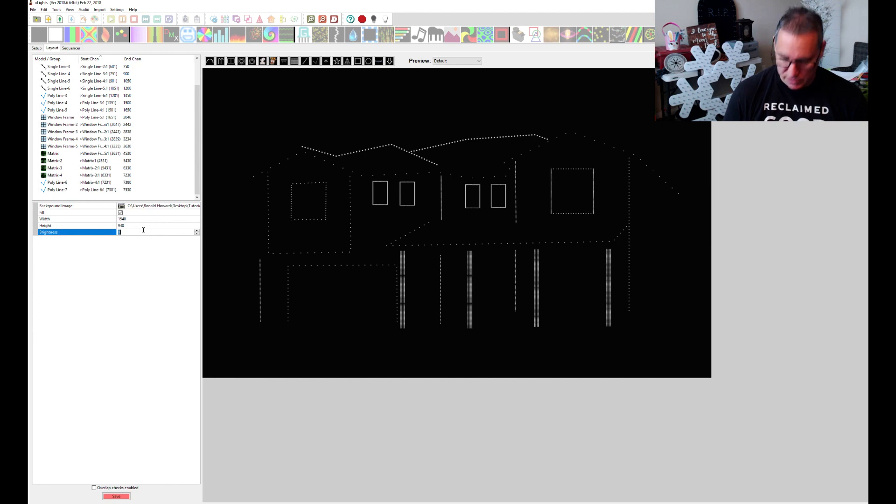
text(50)
key(Return)
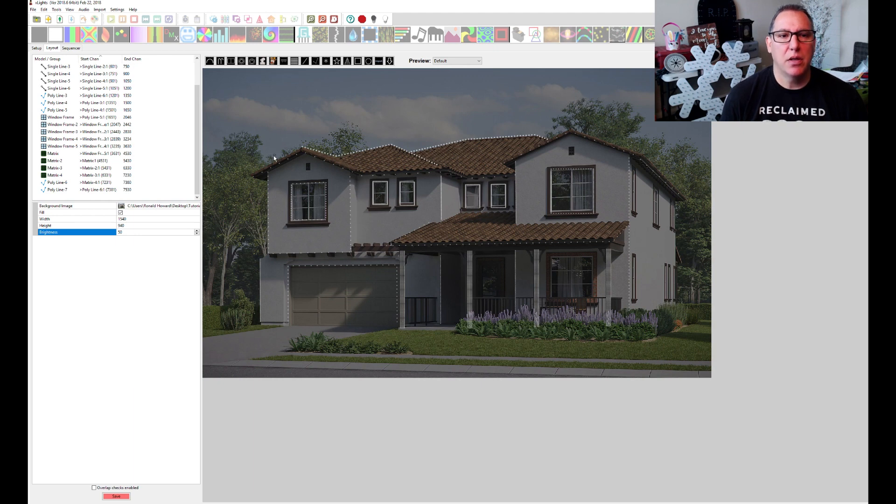
Add a Download model in the sky above the garage side, using Boscoyo's ChromaFlakes 47" 3 Prong Fancy snowflake.
click(389, 62)
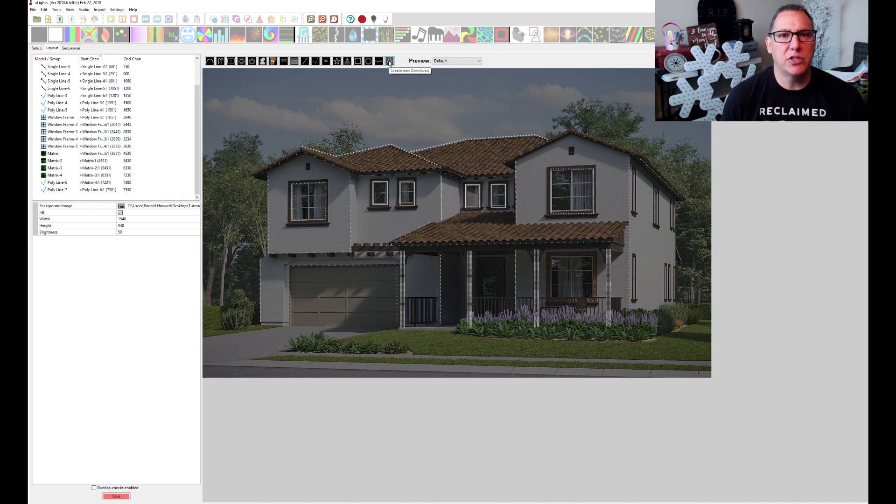
drag(302, 91, 324, 106)
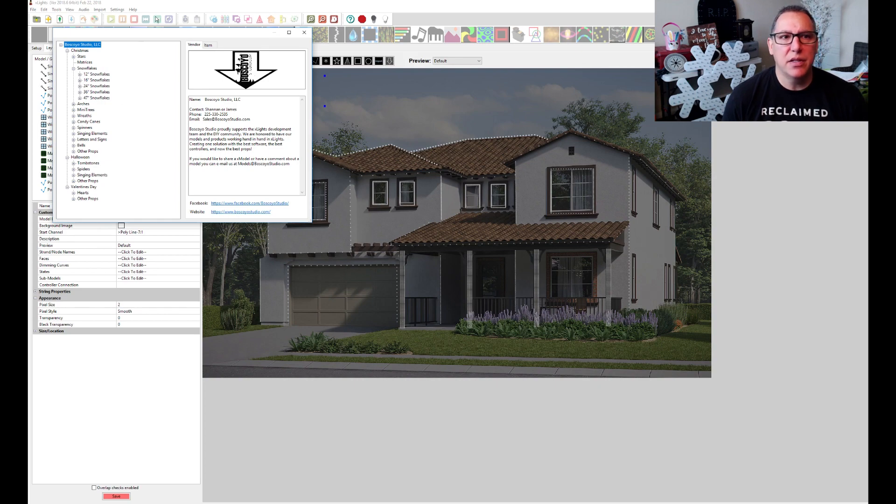
drag(173, 37, 180, 302)
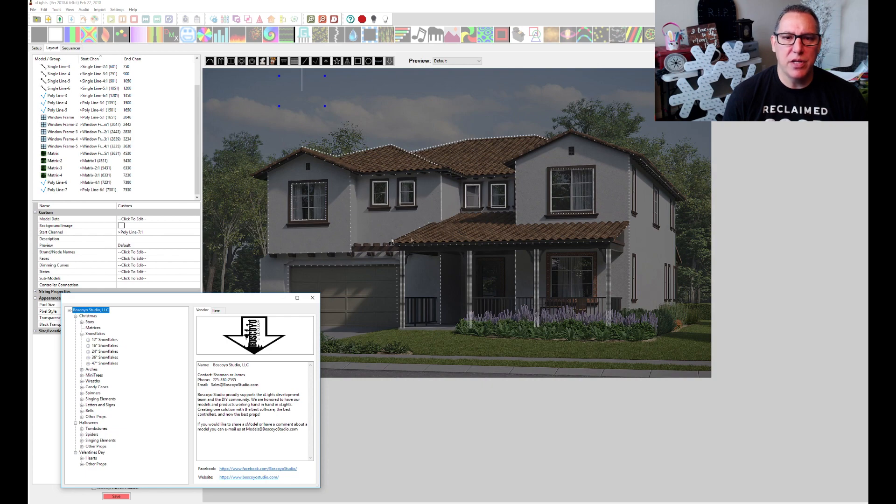
drag(217, 298, 476, 348)
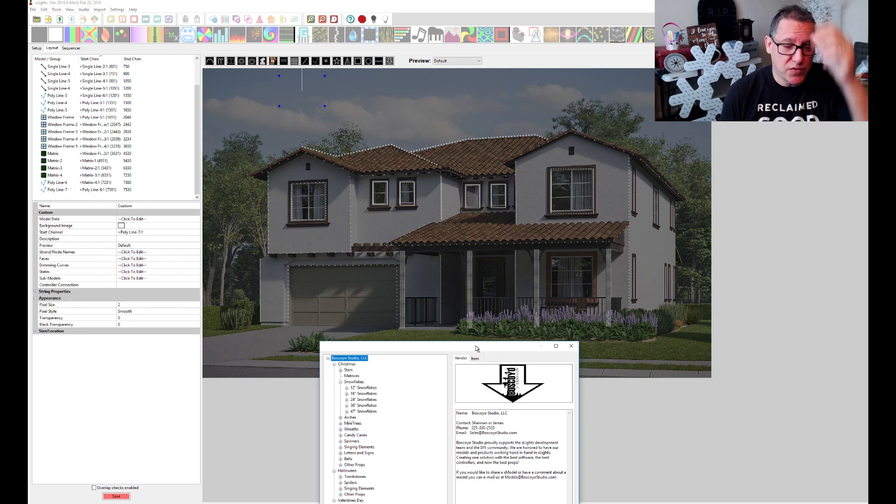
drag(476, 348, 196, 49)
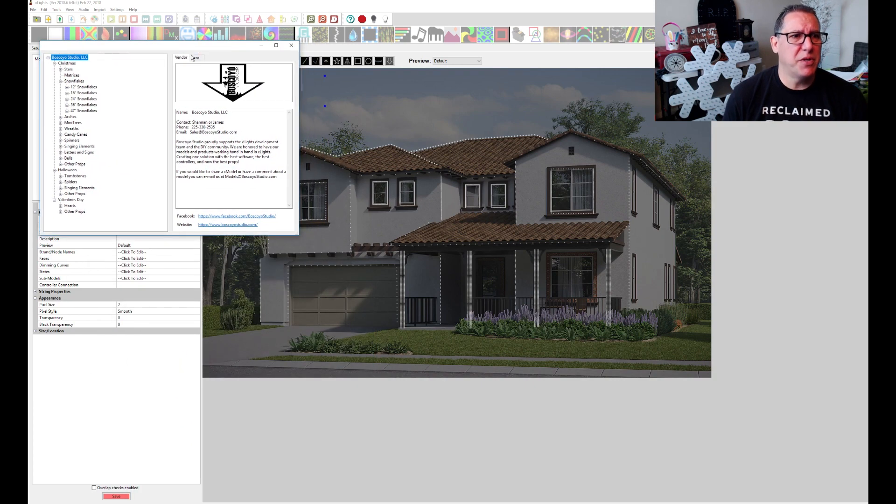
click(66, 105)
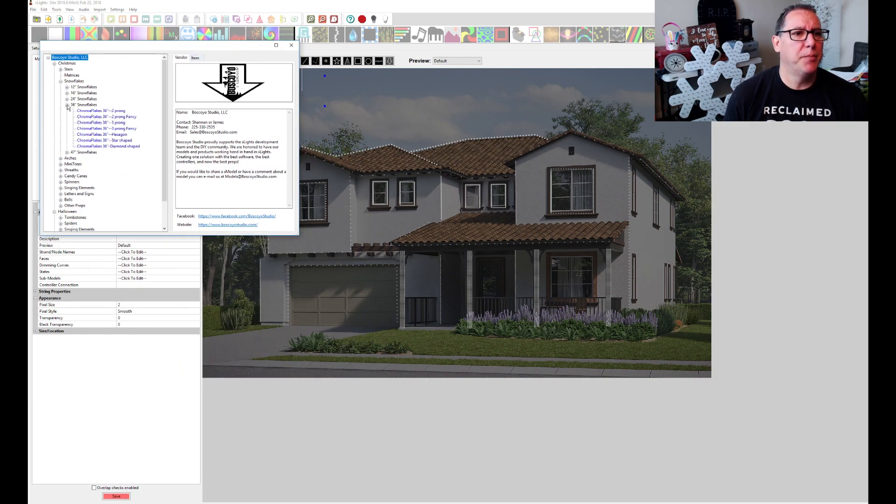
click(67, 105)
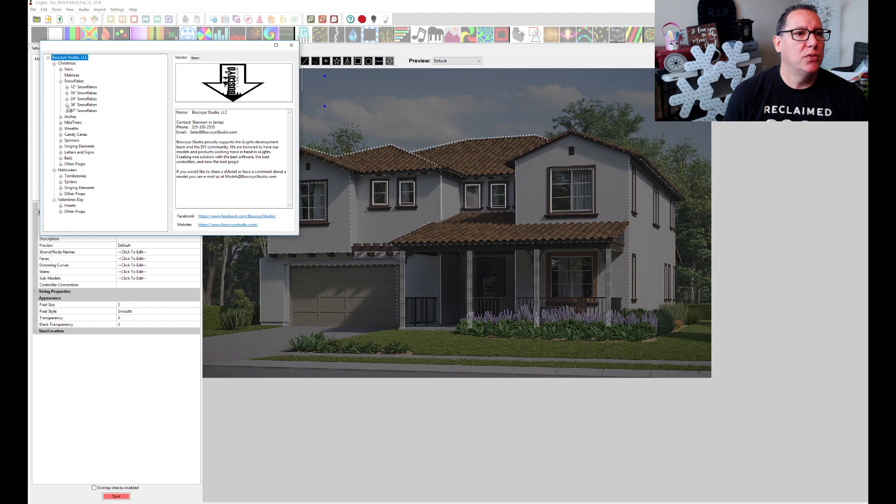
click(67, 110)
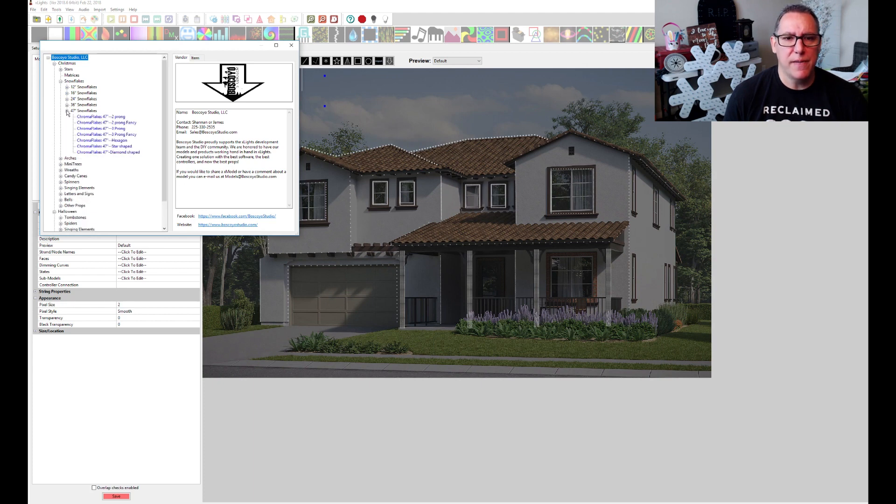
click(81, 135)
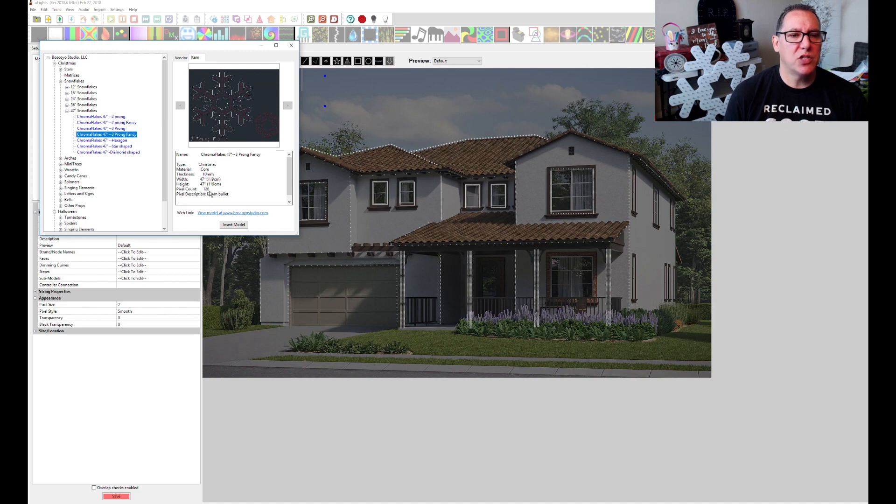
click(230, 225)
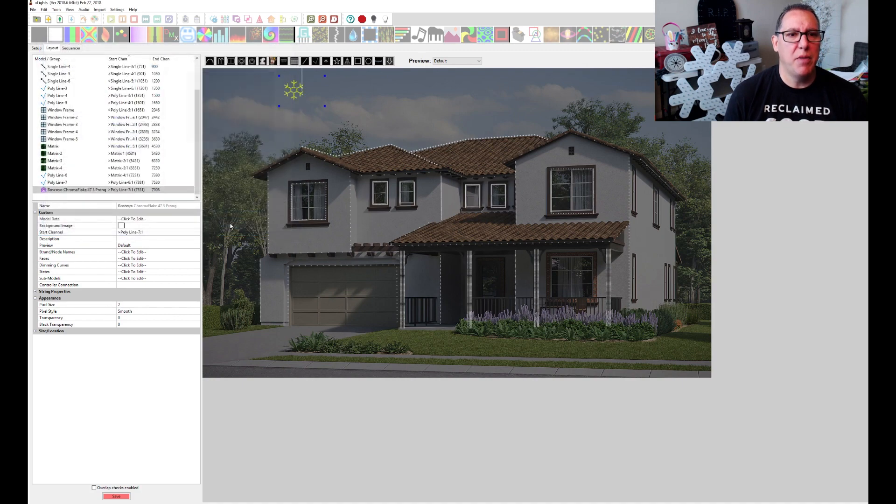
Move the 47" snowflake onto the wall below the two small garage-side windows and enlarge it slightly.
drag(290, 92, 376, 231)
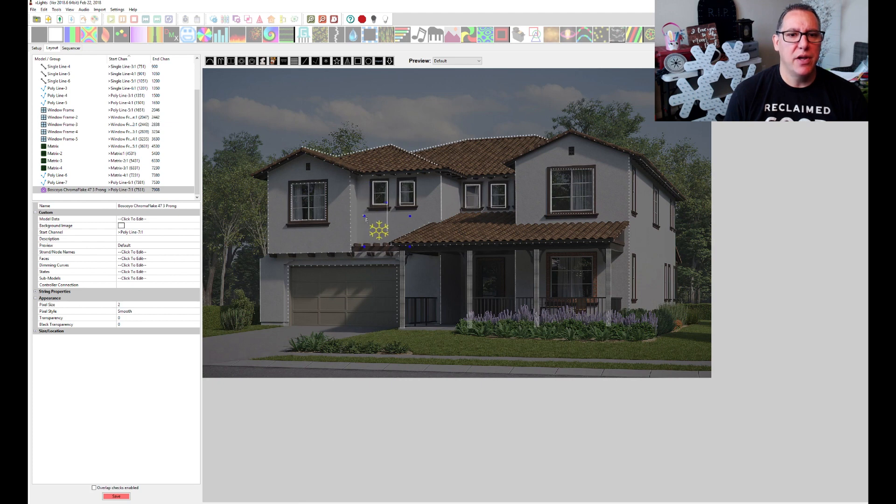
drag(365, 215, 358, 211)
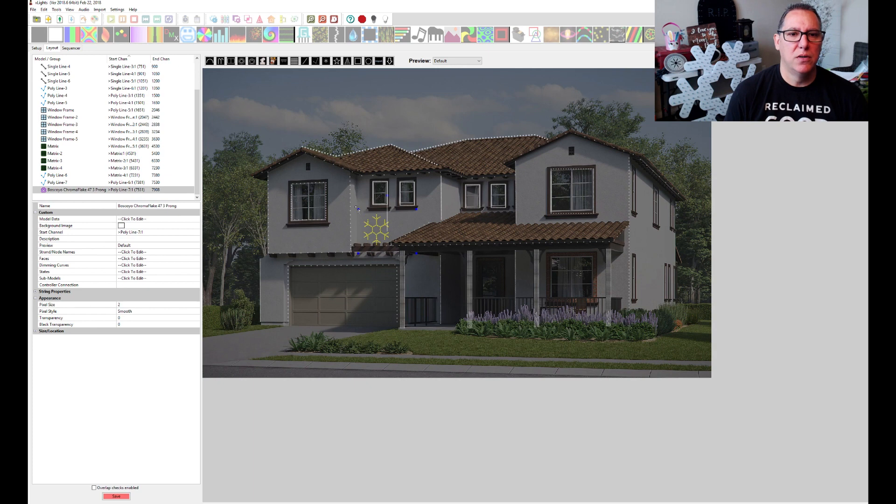
drag(357, 209, 380, 238)
click(351, 283)
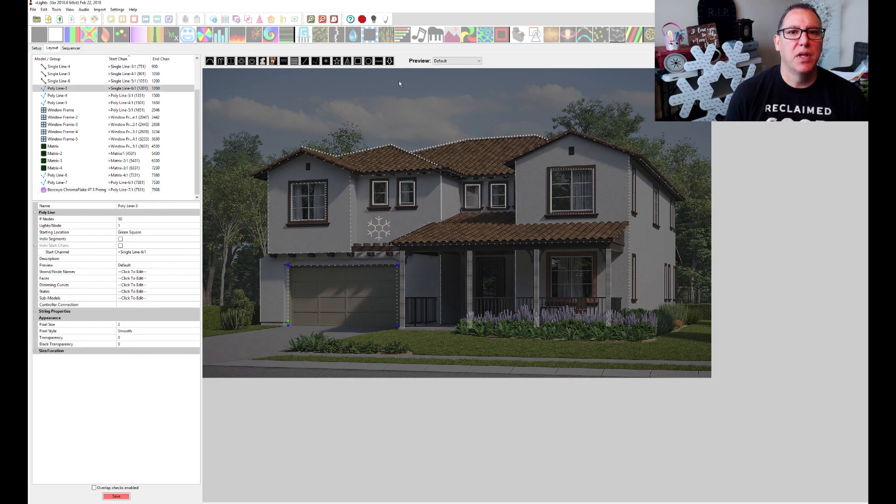
Add another Download model in the sky, using Boscoyo's ChromaFlakes 24" 3 prong snowflake.
click(389, 61)
drag(303, 113, 316, 125)
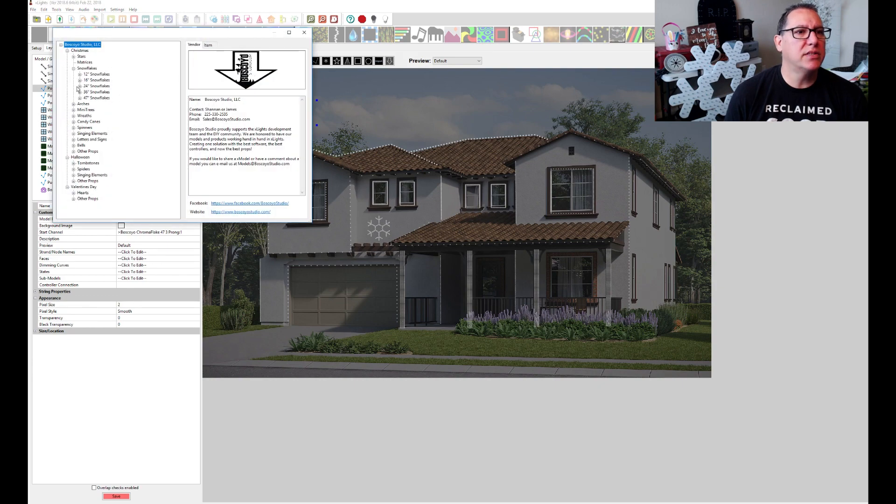
click(79, 86)
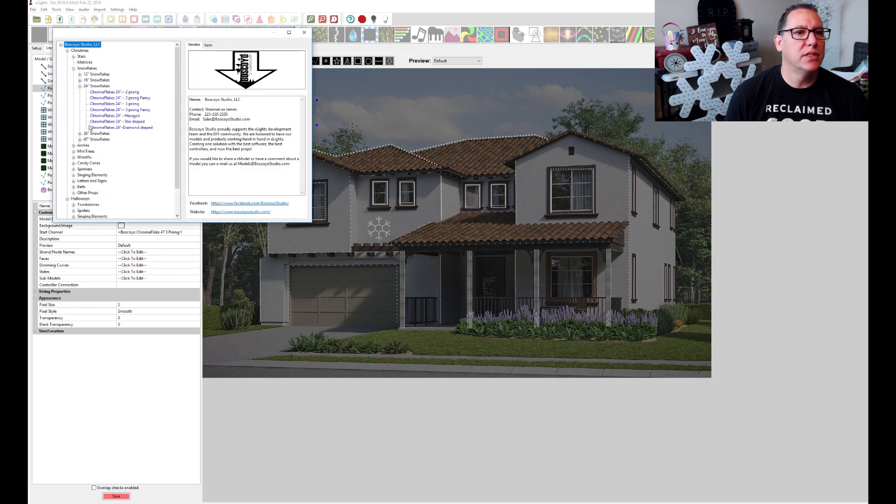
click(92, 104)
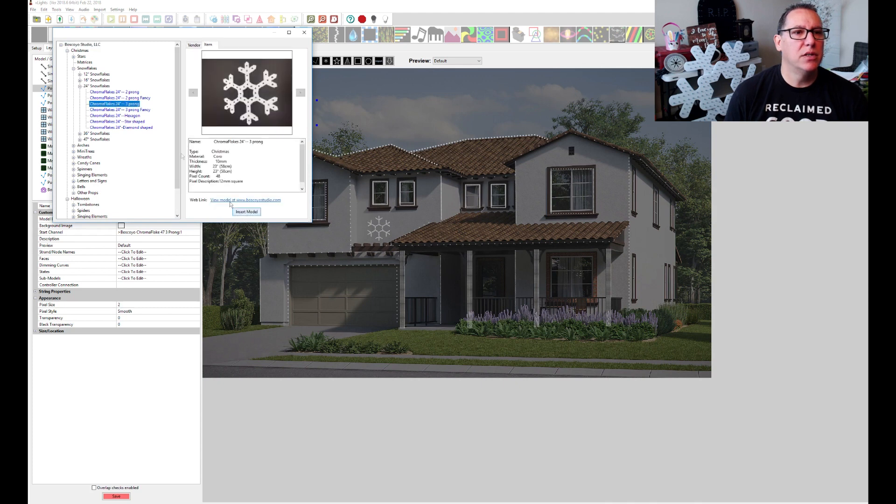
click(111, 98)
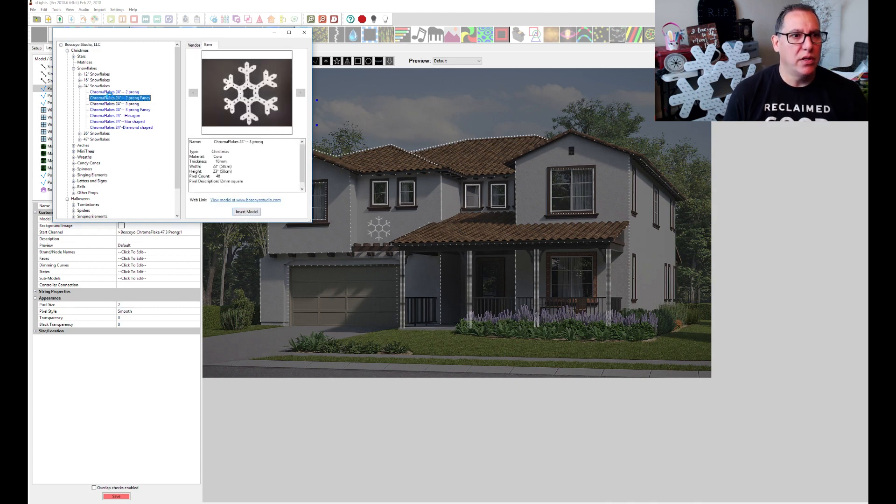
click(115, 104)
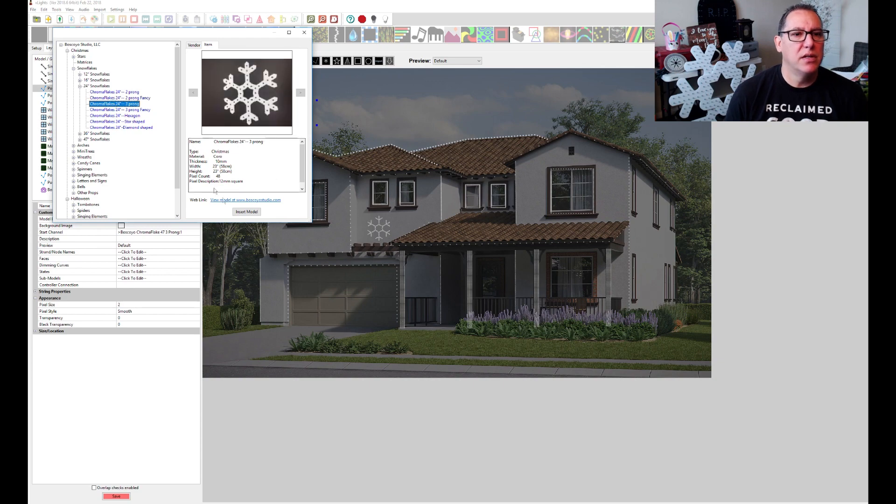
click(251, 212)
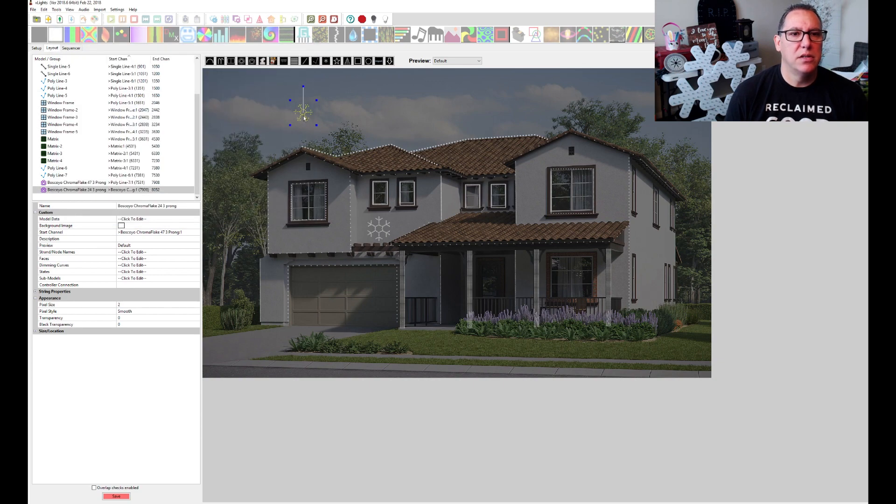
Move the 24" snowflake onto the wall above the garage and paste two copies beside it in a row.
drag(303, 113, 282, 244)
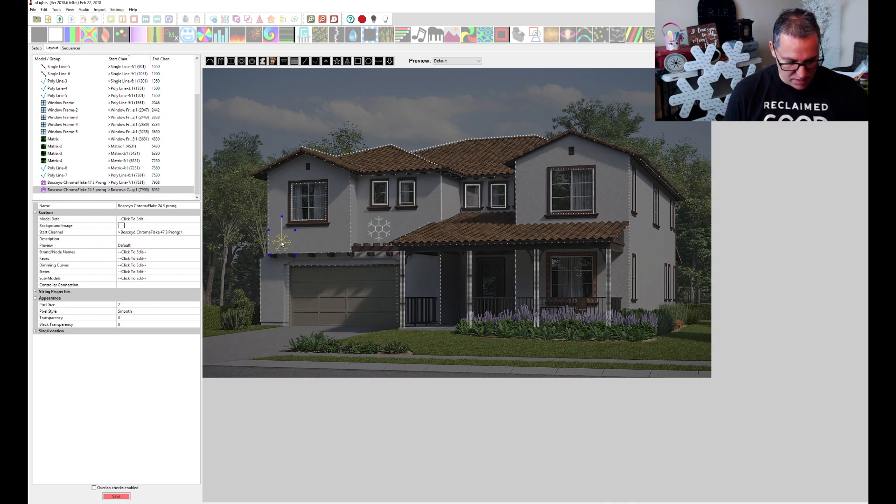
key(ctrl+c)
key(ctrl+v)
drag(292, 240, 305, 244)
key(ctrl+c)
key(ctrl+v)
click(318, 237)
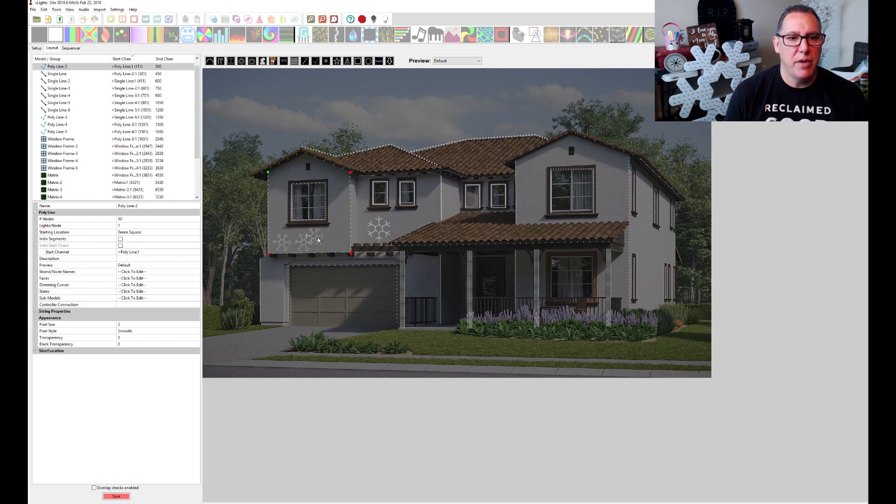
click(317, 237)
drag(317, 237, 332, 242)
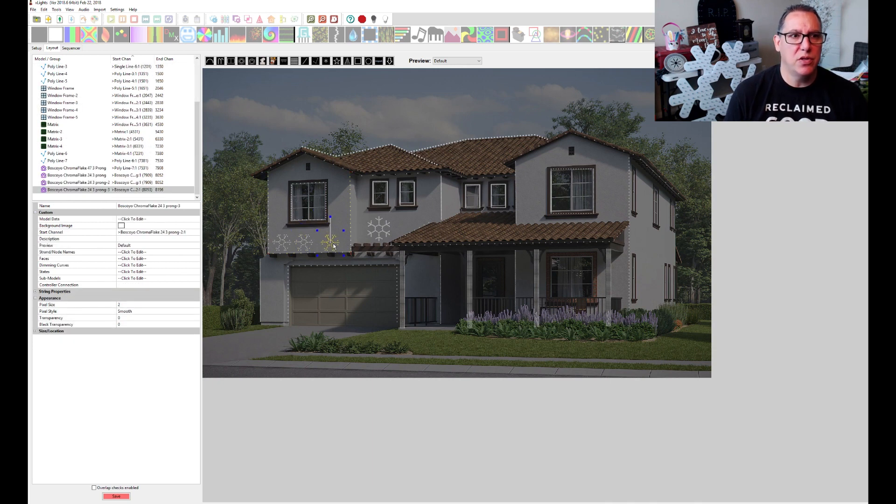
Cut the third 24" snowflake from the layout and undo the cut.
click(44, 10)
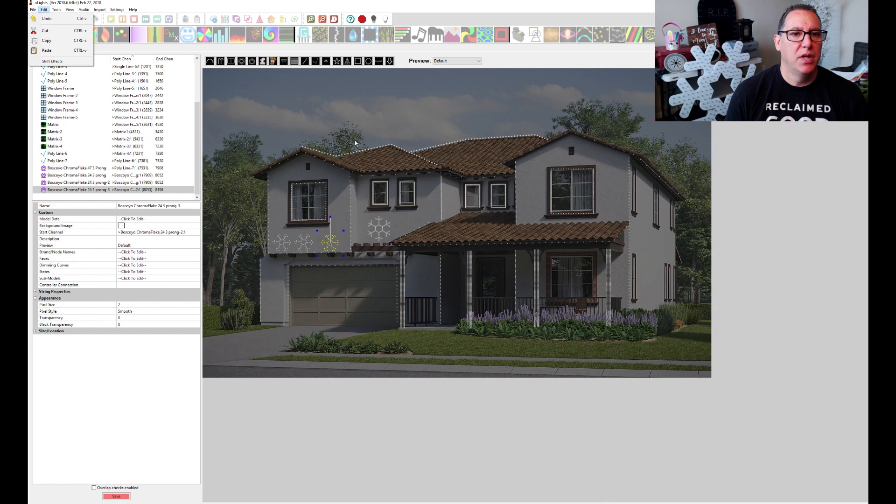
click(339, 229)
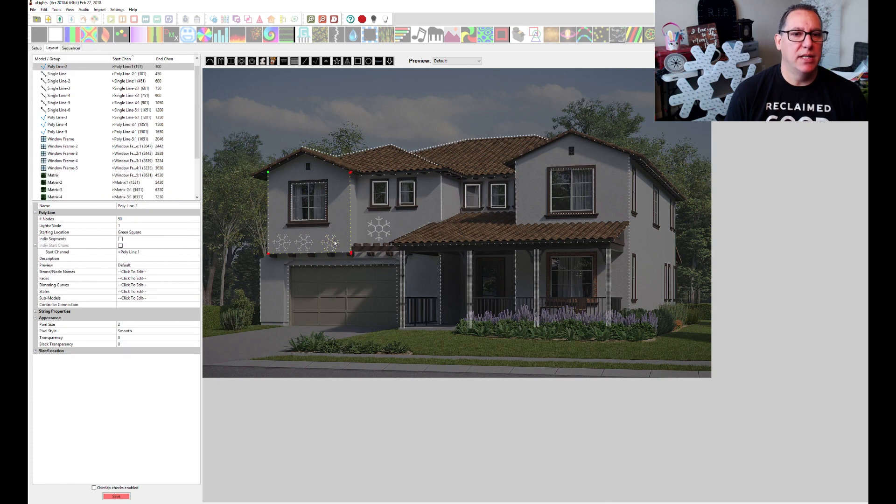
click(46, 9)
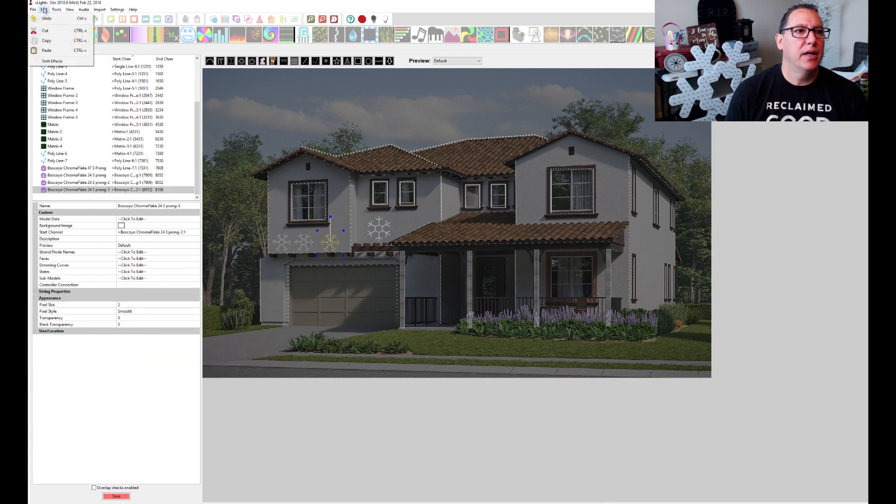
click(52, 31)
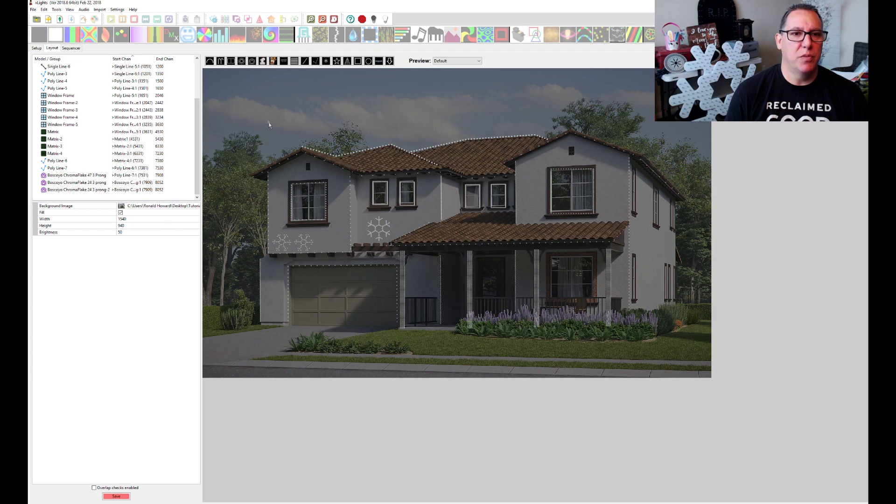
key(ctrl+z)
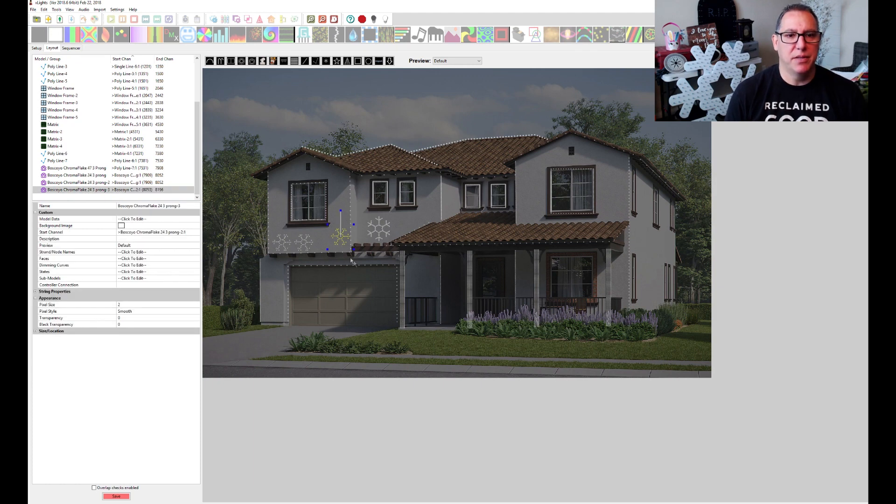
Space the second and third 24" snowflakes evenly along the wall above the garage.
click(334, 241)
drag(341, 240, 309, 243)
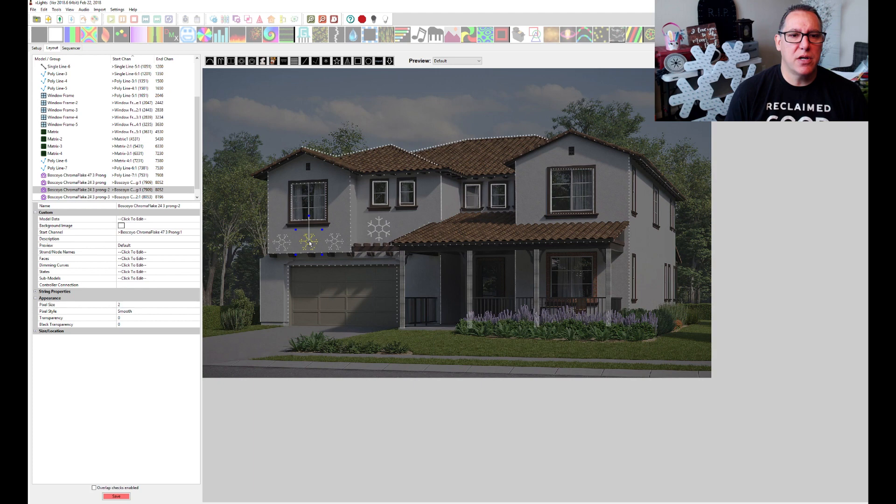
click(284, 243)
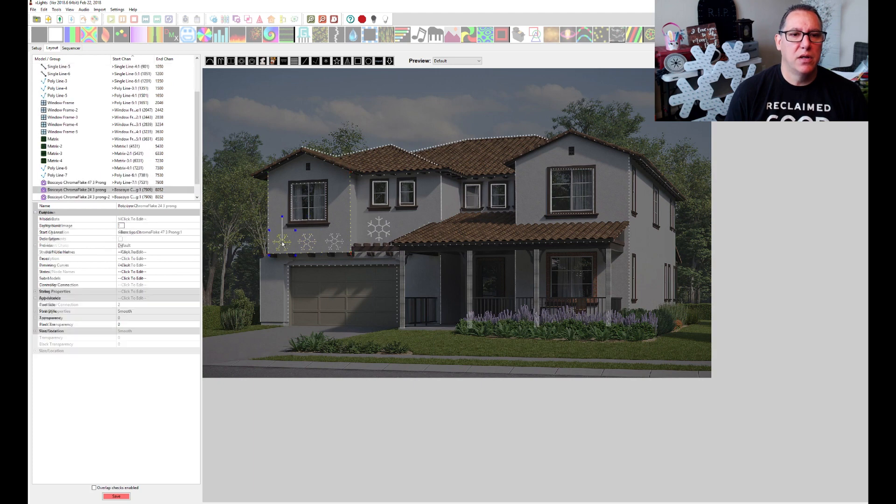
click(224, 233)
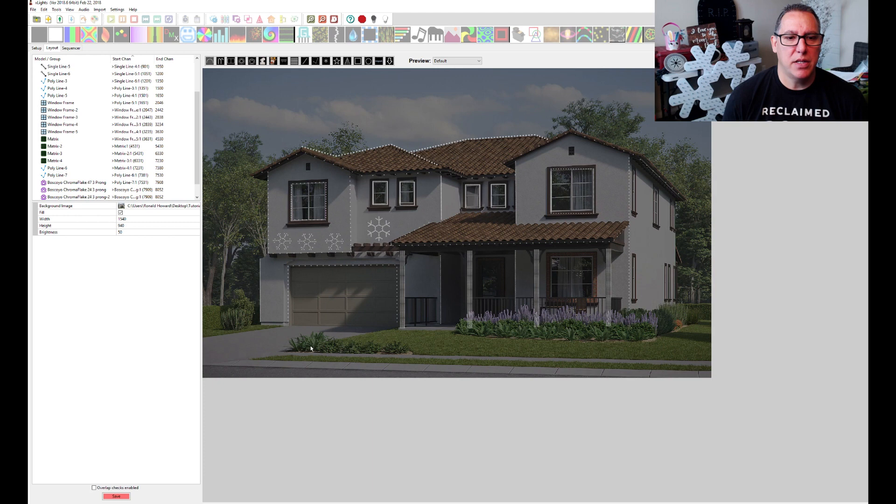
Draw an Arches model across the plant bed in front of the garage and set its number of arches to 4.
drag(310, 347, 377, 347)
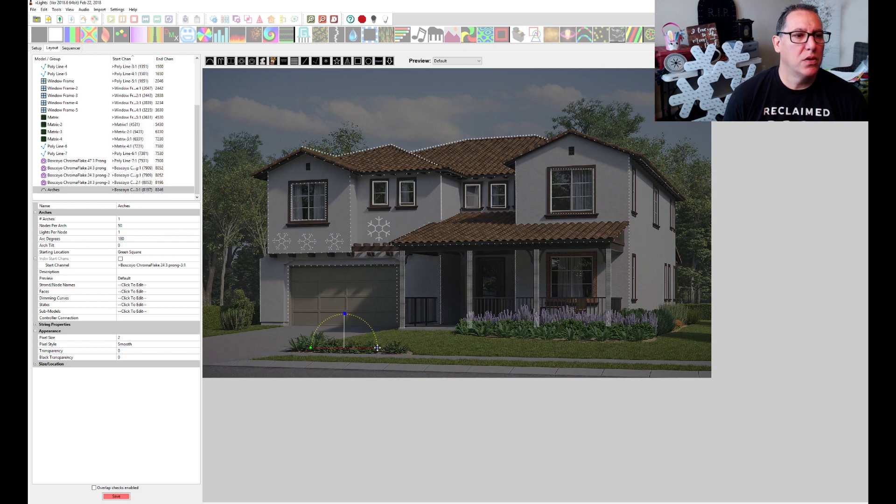
click(125, 220)
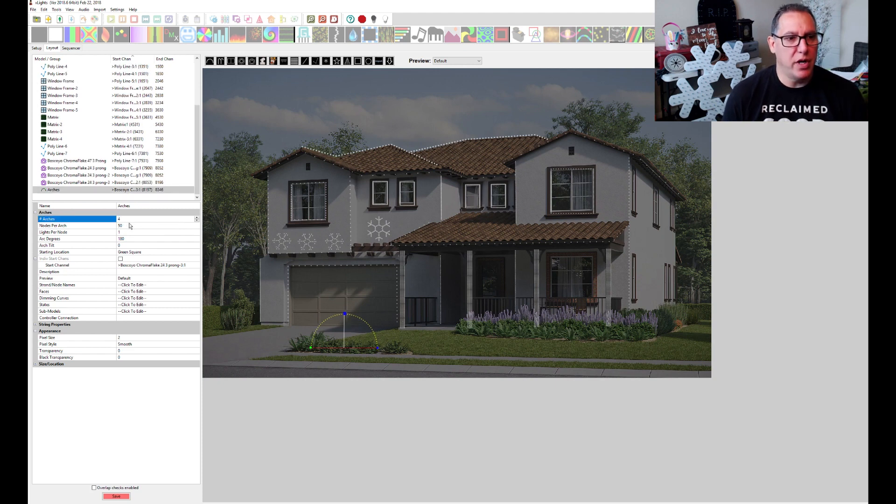
text(4)
key(Tab)
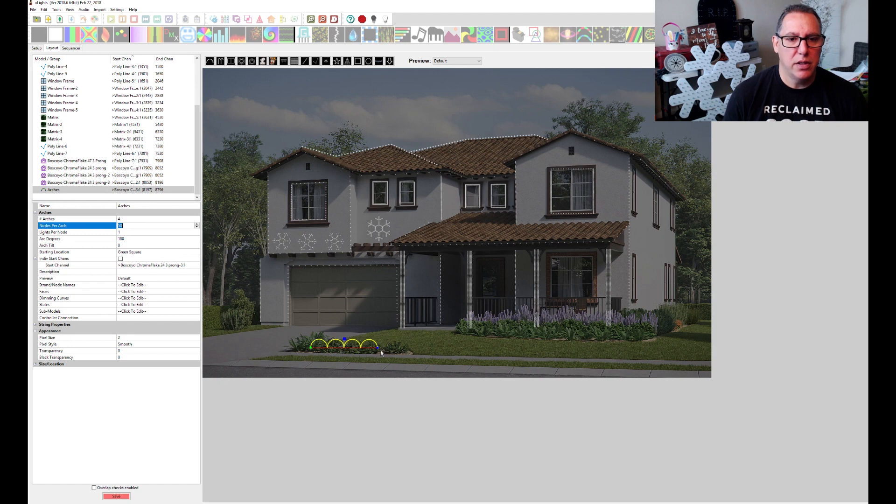
Widen the row of arches and move it onto the lawn in front of the porch.
drag(378, 351, 489, 352)
drag(431, 347, 535, 352)
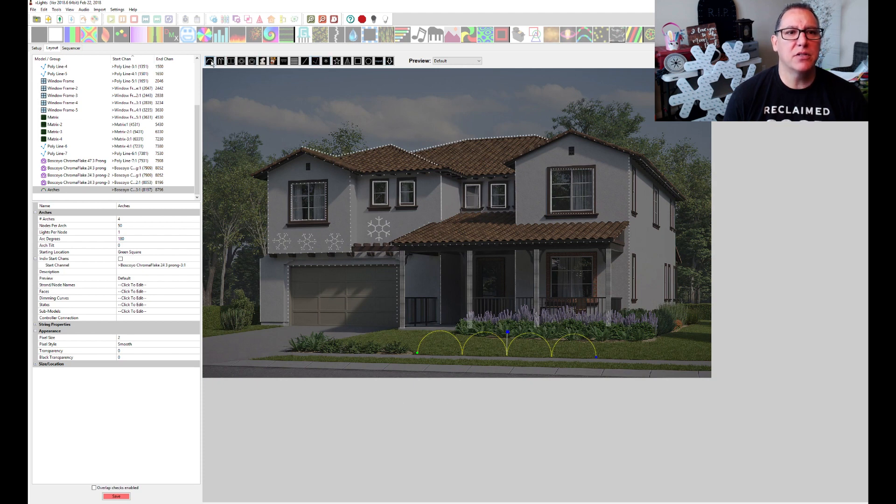
click(303, 289)
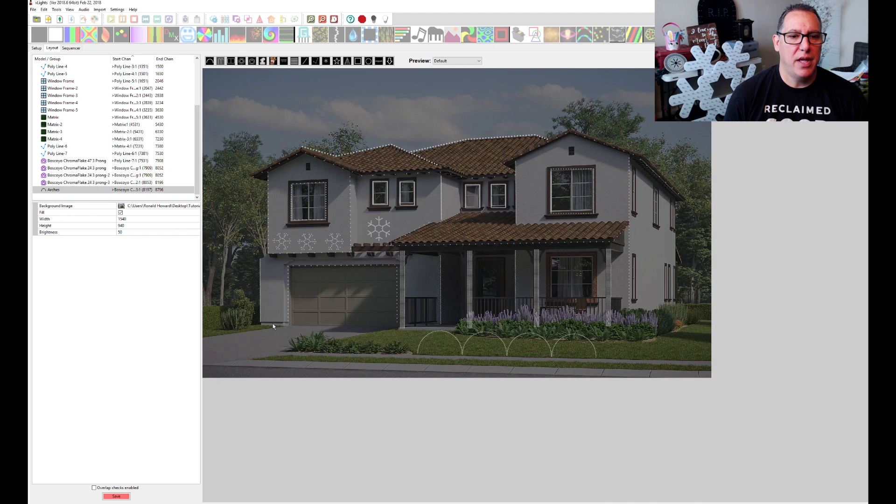
Draw a Candy Canes model across the garage door and set its number of canes to 6.
drag(273, 326, 342, 316)
click(126, 218)
text(6)
click(143, 239)
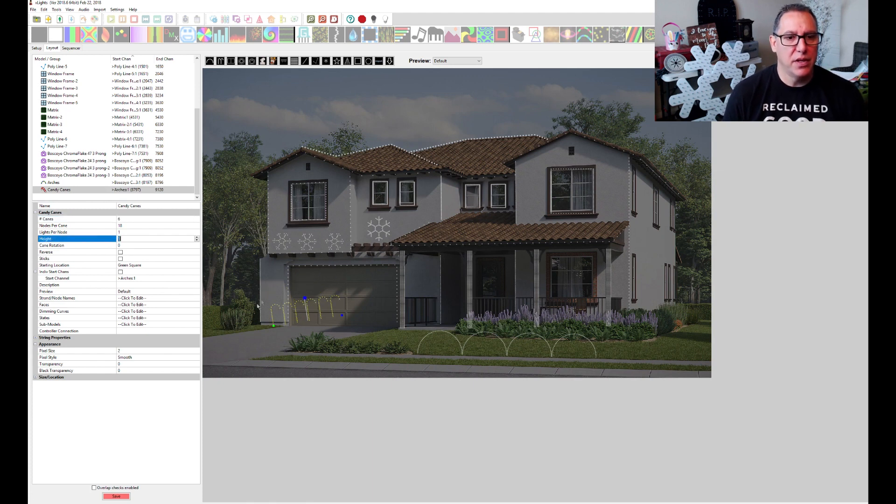
Move the candy canes onto the grass beside the driveway and tilt them to a cane rotation of -7.
click(295, 309)
drag(299, 309, 241, 318)
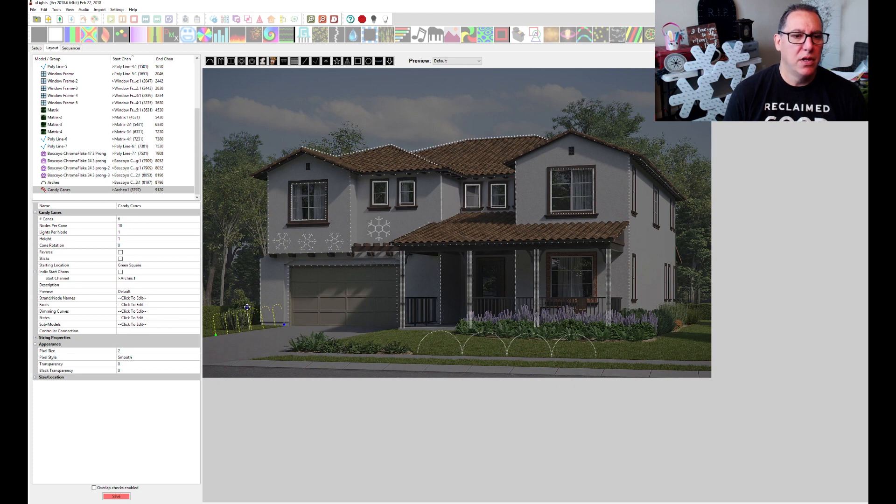
drag(247, 306, 246, 319)
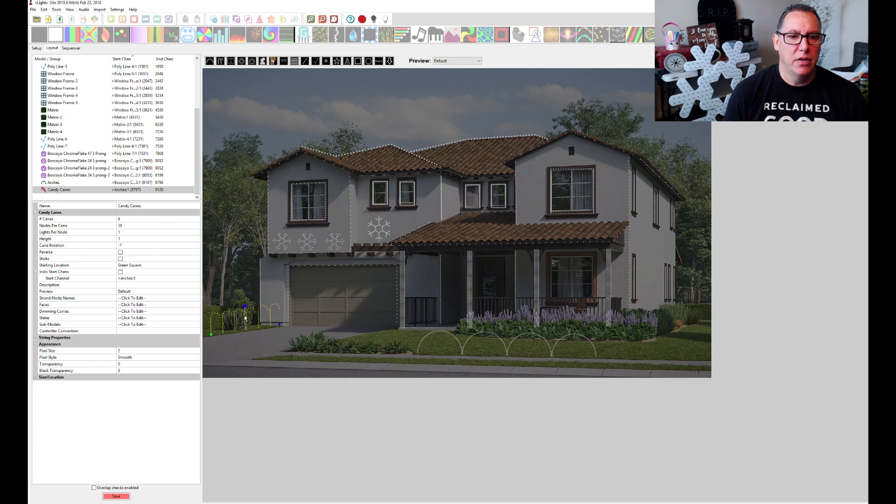
Duplicate the row of candy canes and place the copy above the plant bed in front of the garage.
key(ctrl+v)
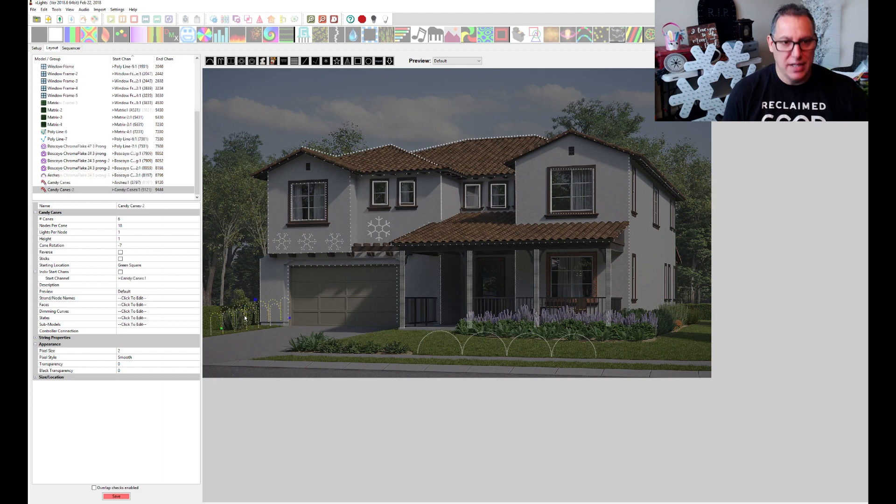
drag(264, 318, 347, 332)
click(264, 334)
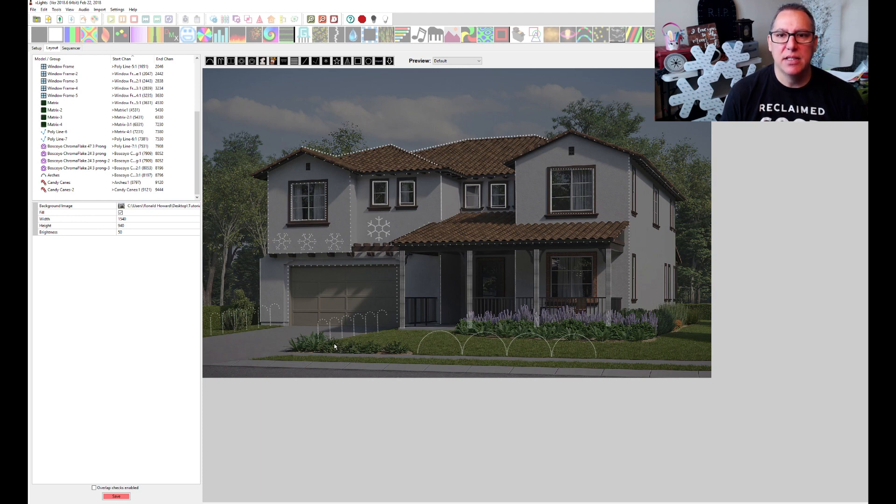
Insert the 42" Chroma Wreath from the Boscoyo Studio Christmas wreaths into the layout.
click(391, 62)
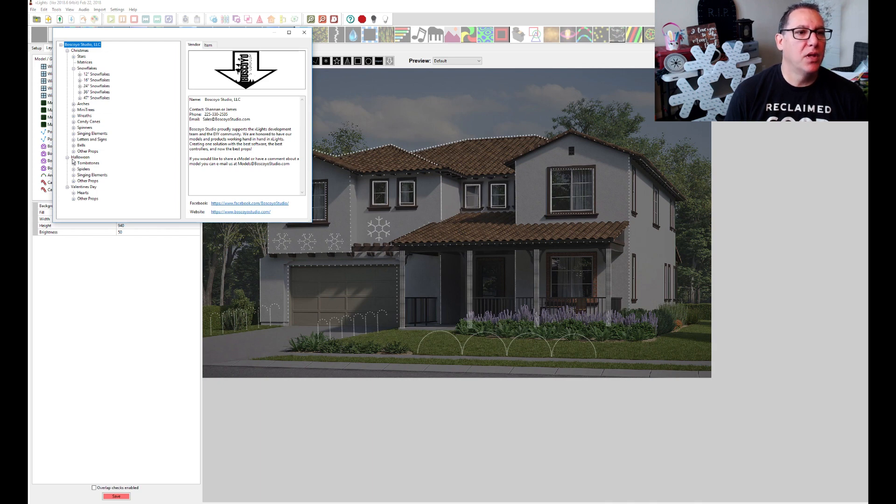
click(74, 117)
click(87, 127)
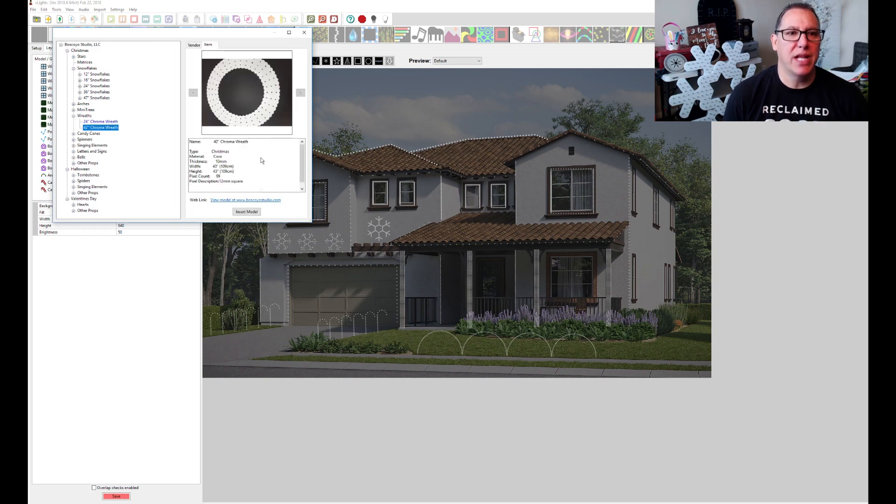
click(246, 211)
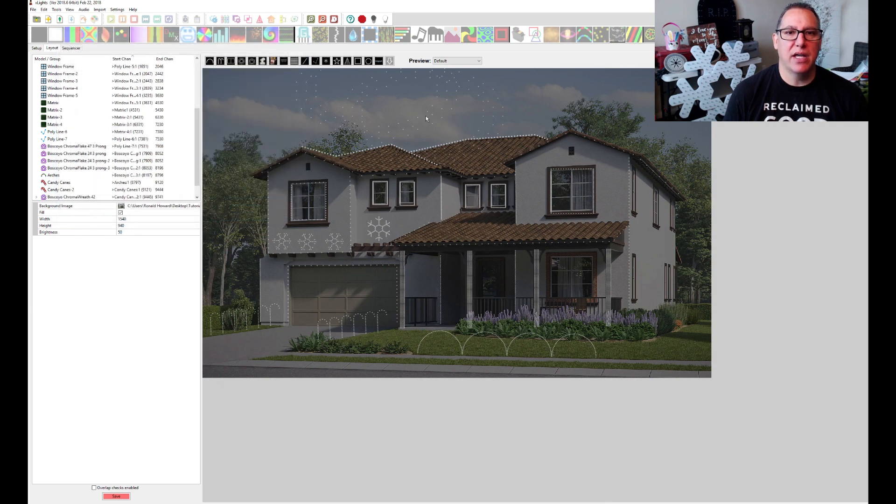
Shrink the oversized 42" wreath in the sky above the roof and delete it from the layout.
click(389, 61)
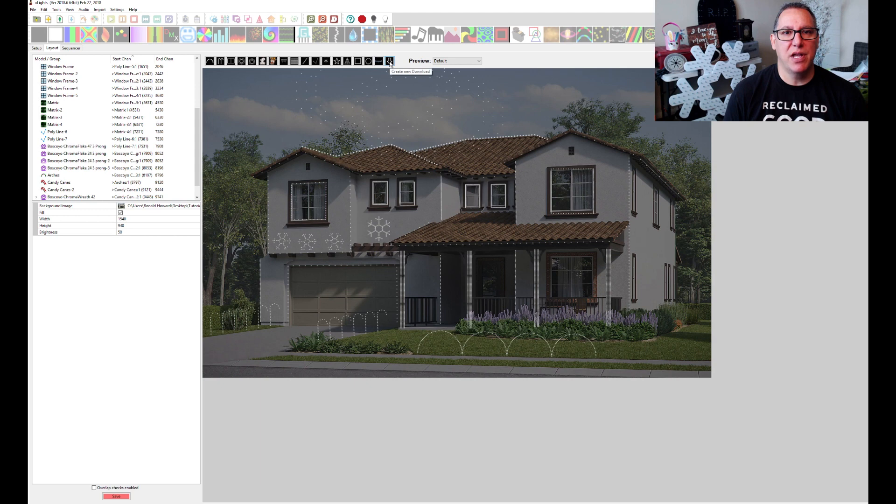
click(486, 121)
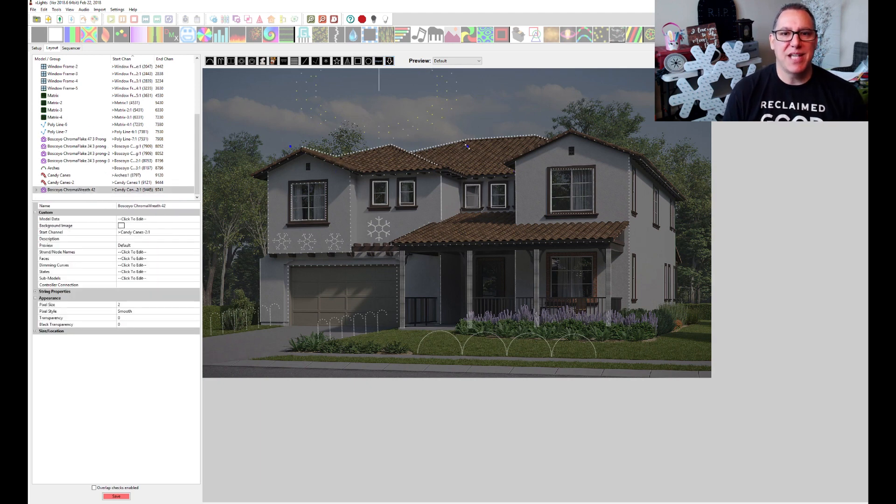
drag(430, 116, 402, 109)
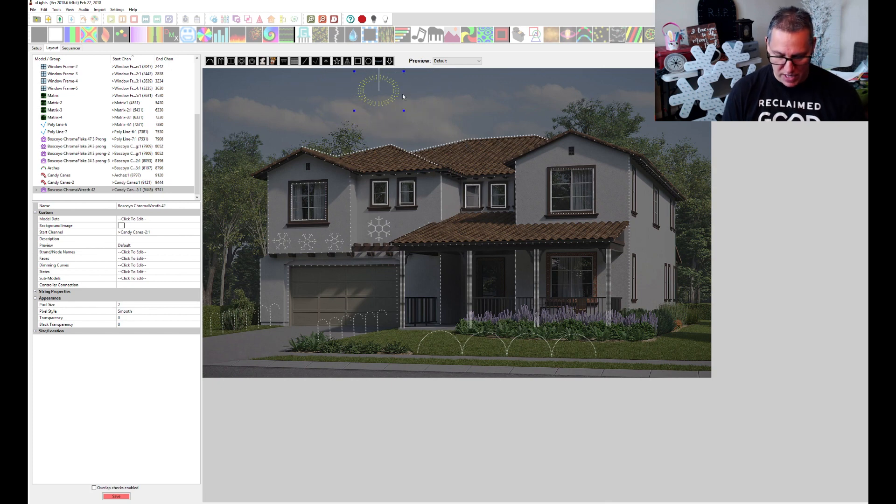
key(Delete)
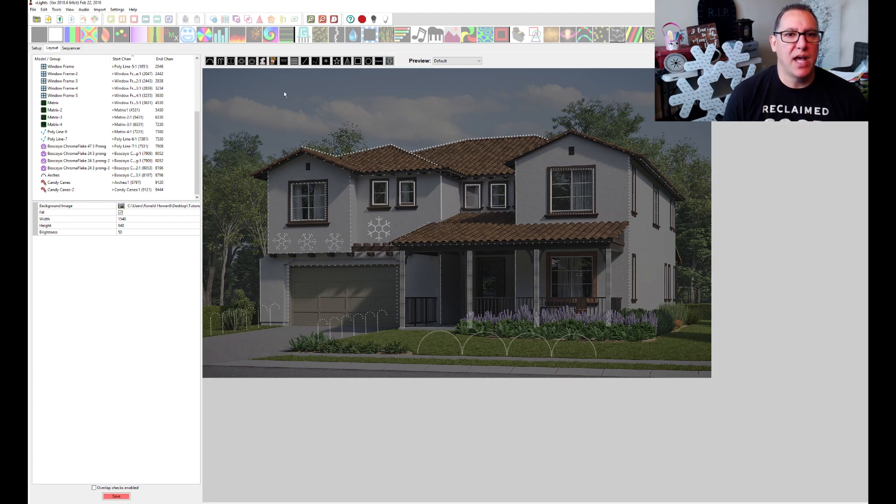
Place a small downloaded model in the sky above the roof using Boscoyo Studio's 42" Chroma Wreath.
click(438, 101)
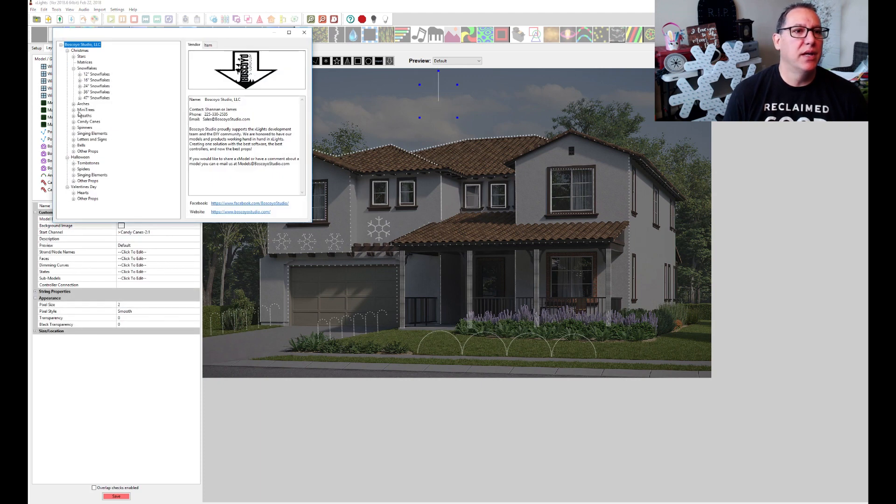
click(73, 115)
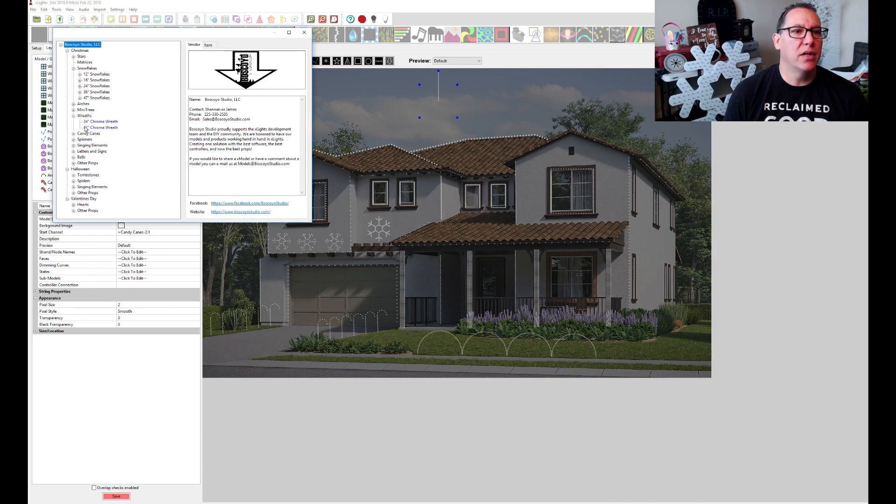
click(94, 127)
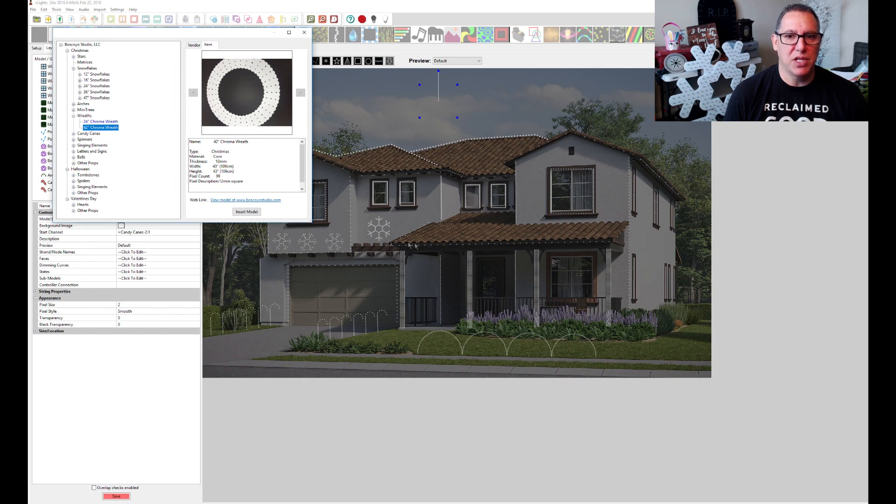
click(246, 212)
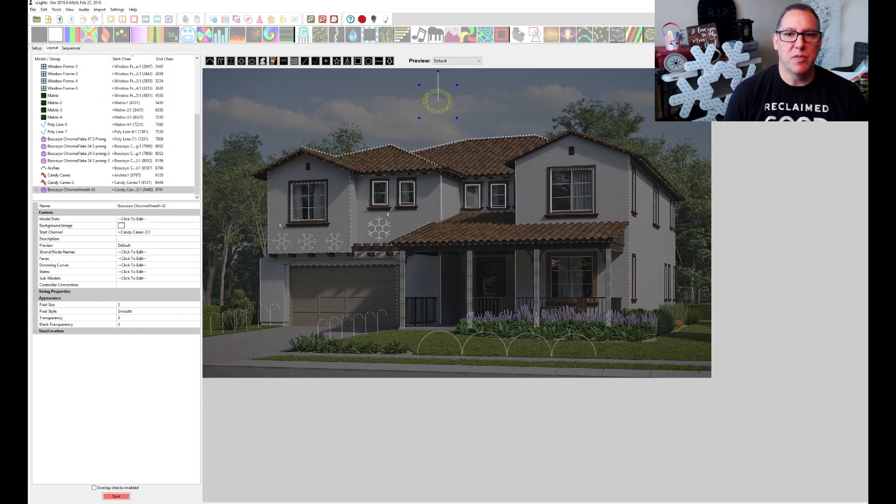
Move the 42" wreath onto the gable vent above the large upstairs window over the porch.
drag(444, 110, 579, 162)
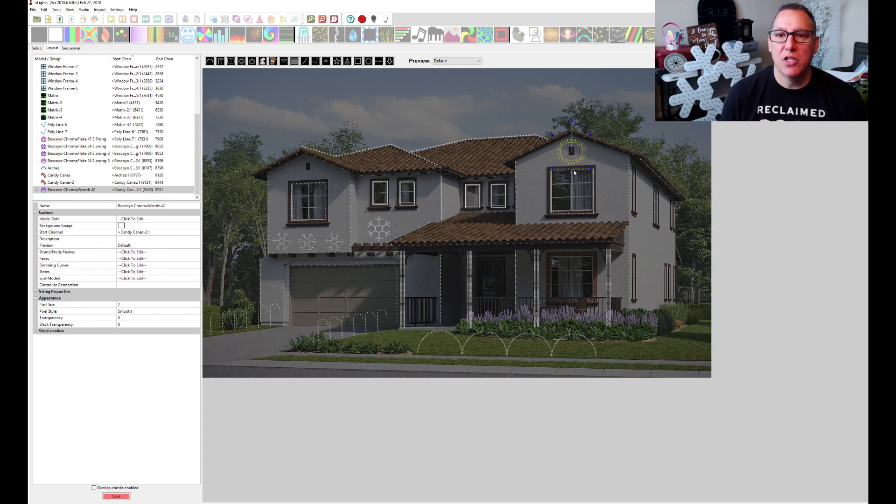
click(512, 99)
click(571, 160)
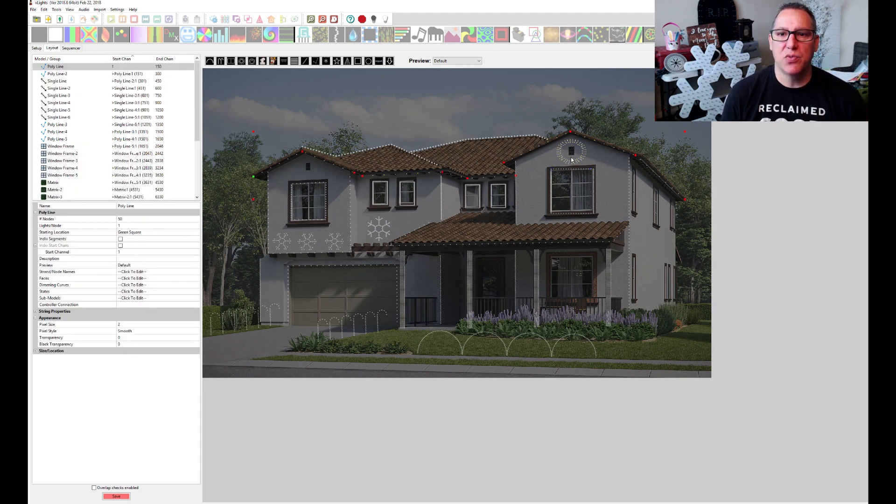
click(572, 161)
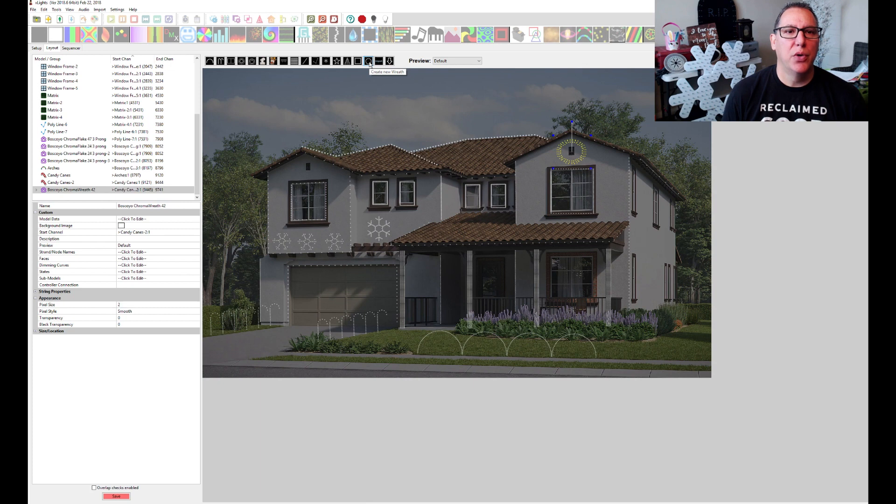
Draw a Circle model in the sky above the roof and set its layer sizes to 50,40,30.
click(241, 61)
drag(377, 117, 398, 122)
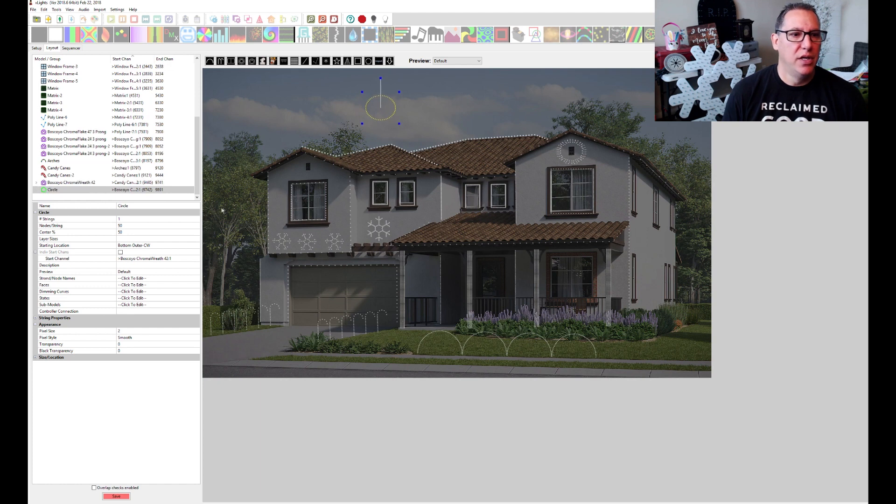
click(128, 238)
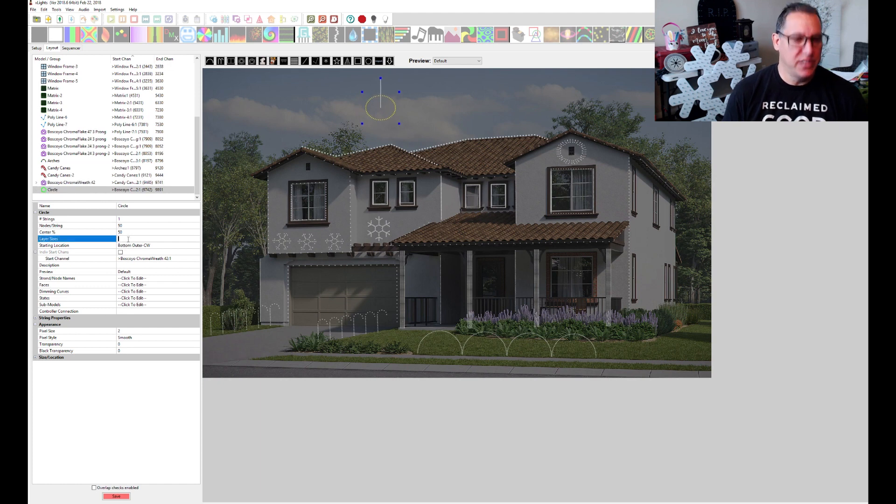
text(50)
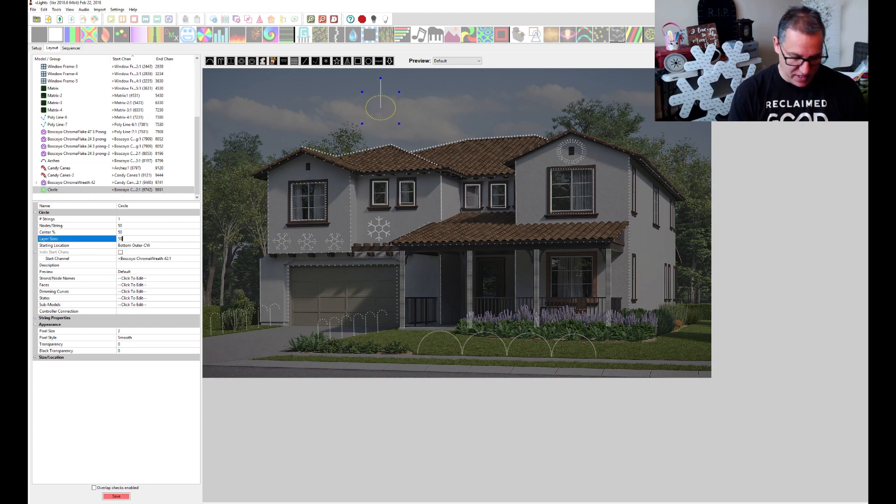
text(,40,30)
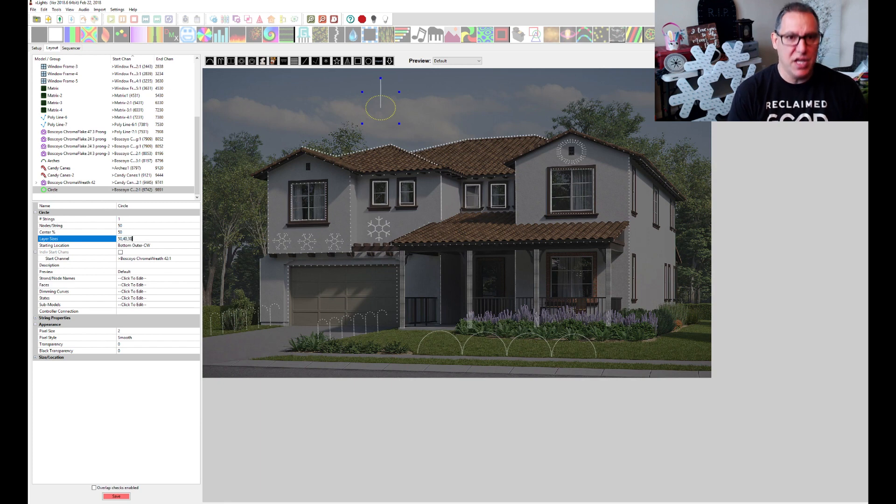
click(136, 232)
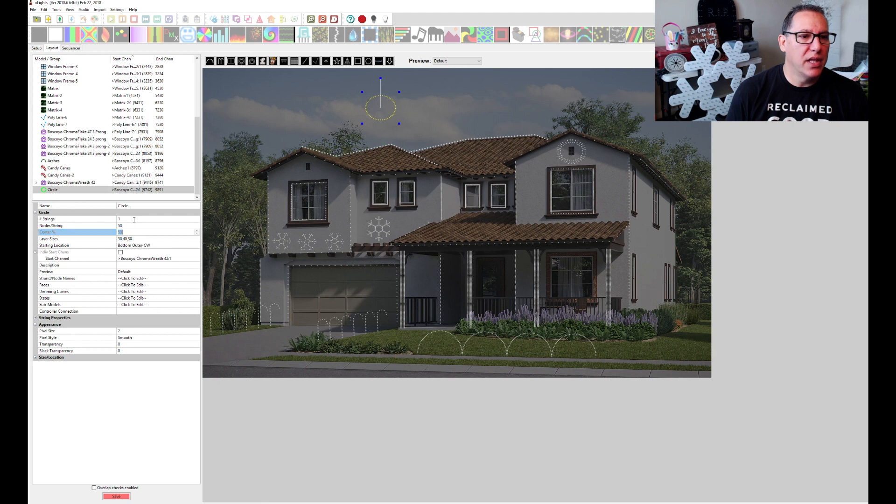
Try to set the circle's number of strings to 120.
click(134, 219)
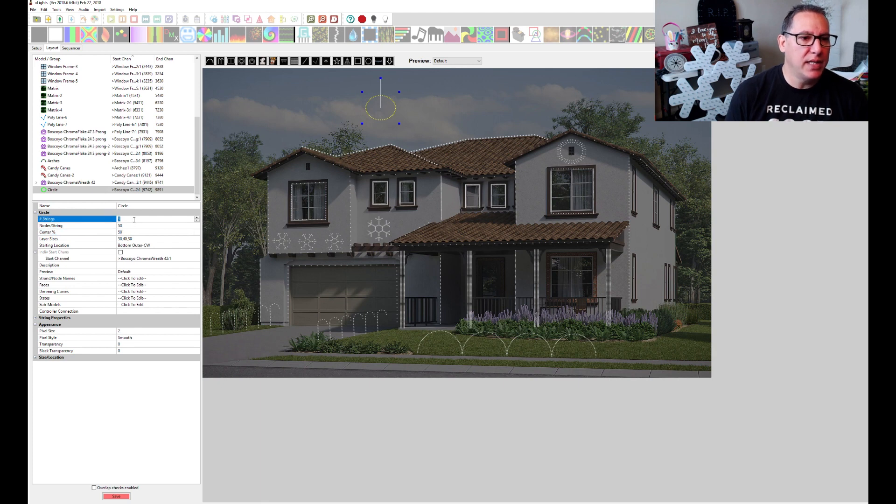
text(120)
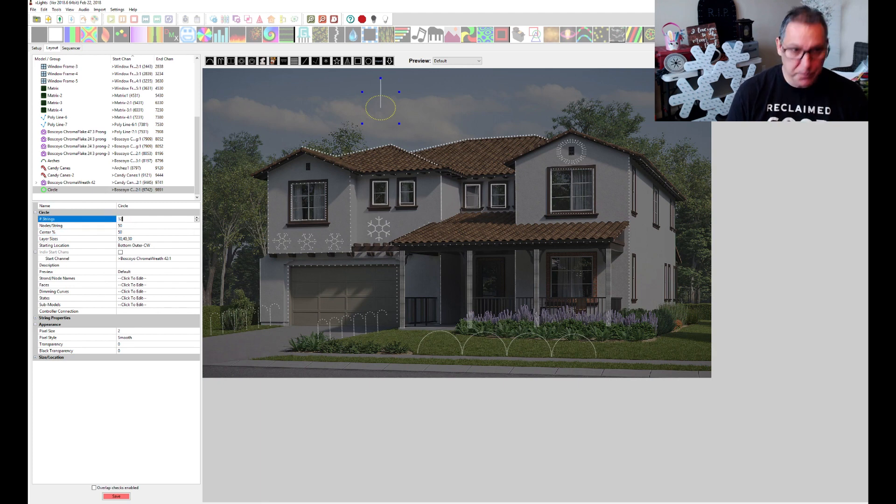
click(138, 227)
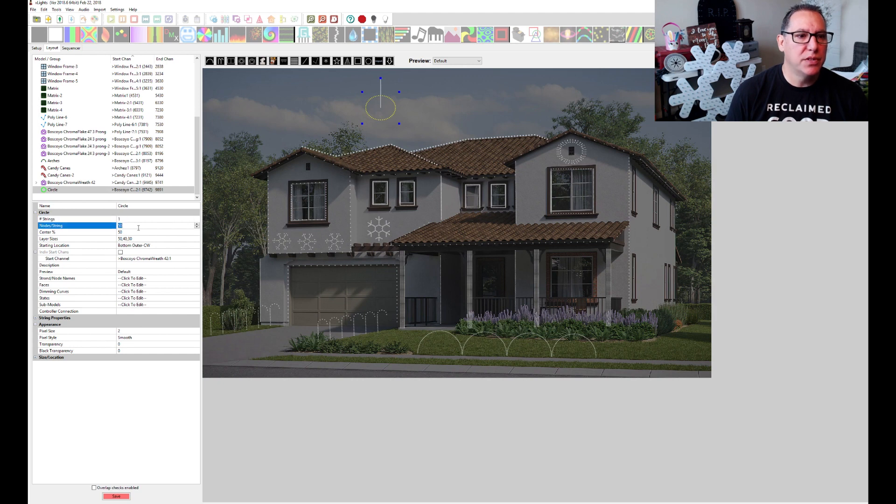
click(138, 233)
click(137, 239)
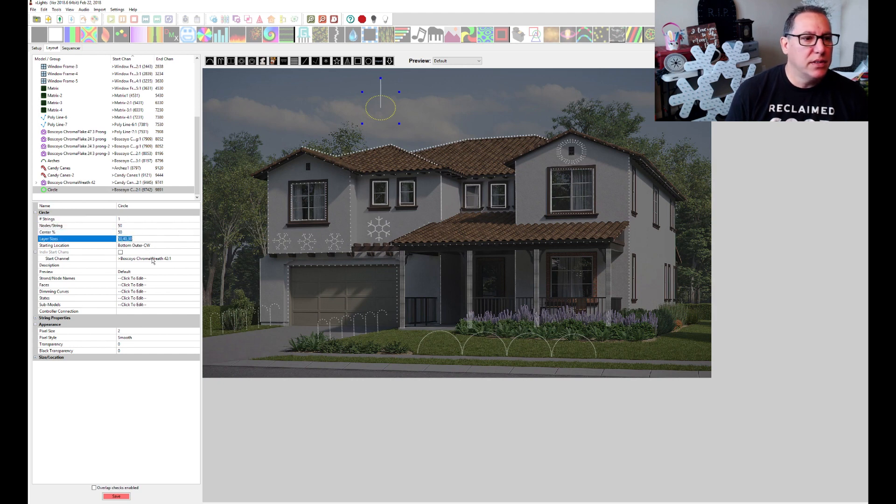
click(281, 99)
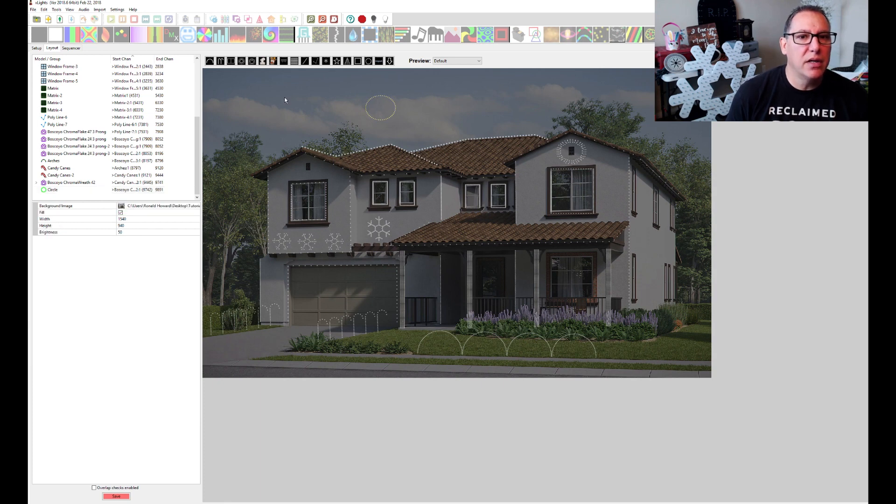
Set the circle's number of strings to 3.
click(391, 105)
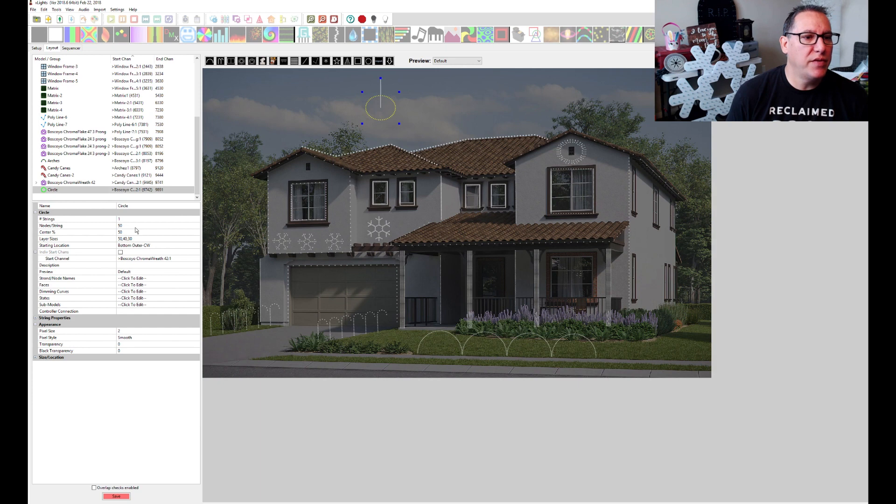
click(133, 238)
click(143, 238)
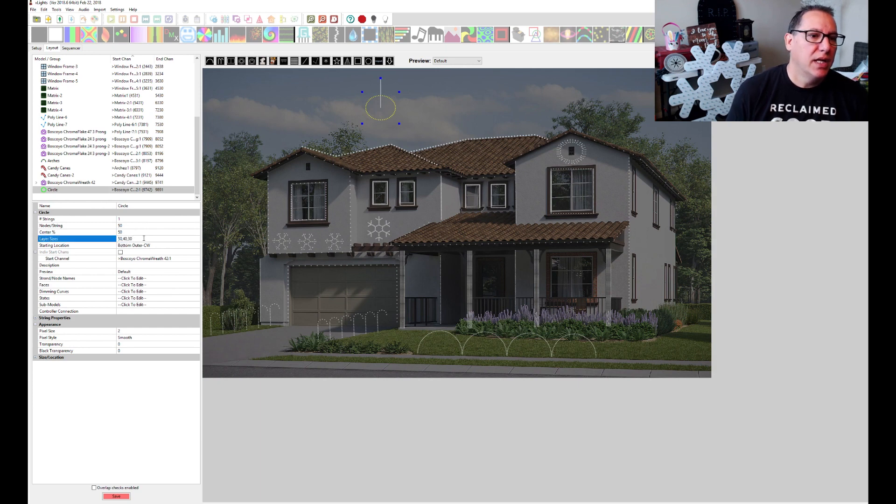
click(162, 246)
click(160, 253)
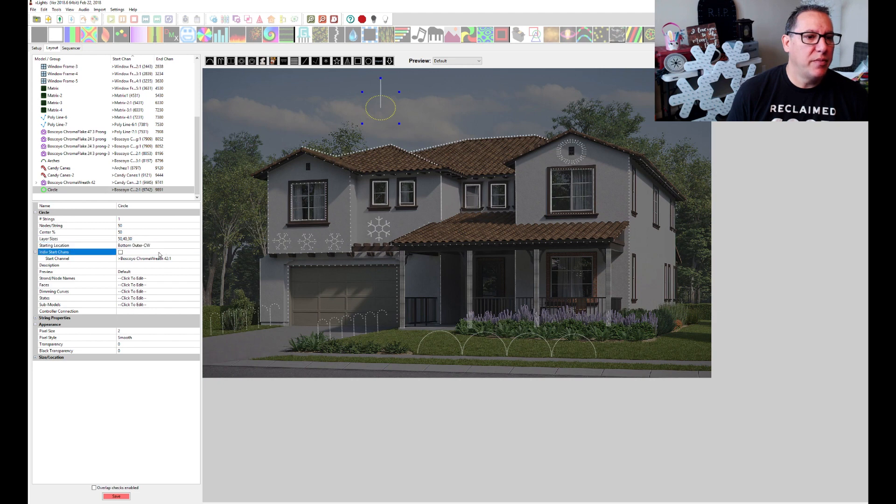
click(159, 238)
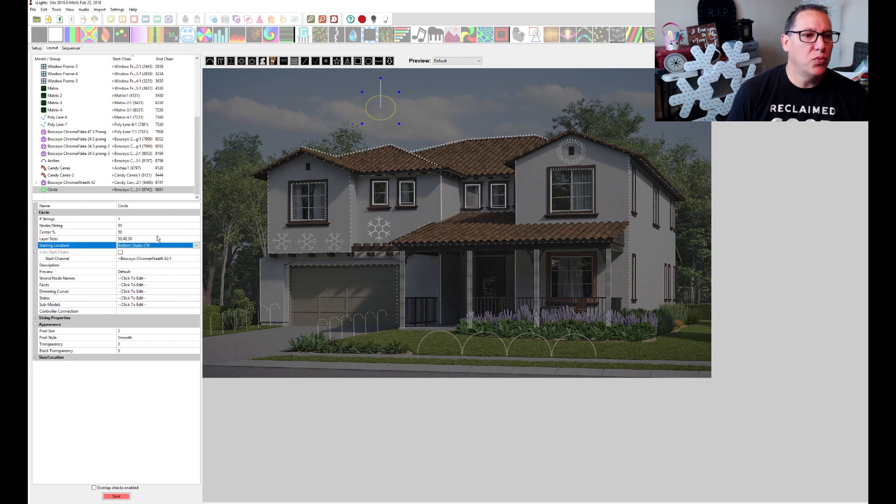
click(132, 219)
text(3)
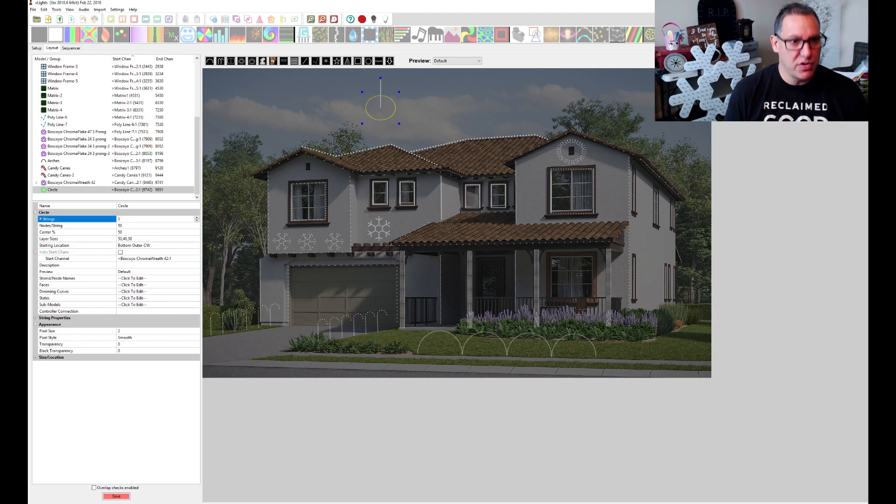
click(150, 231)
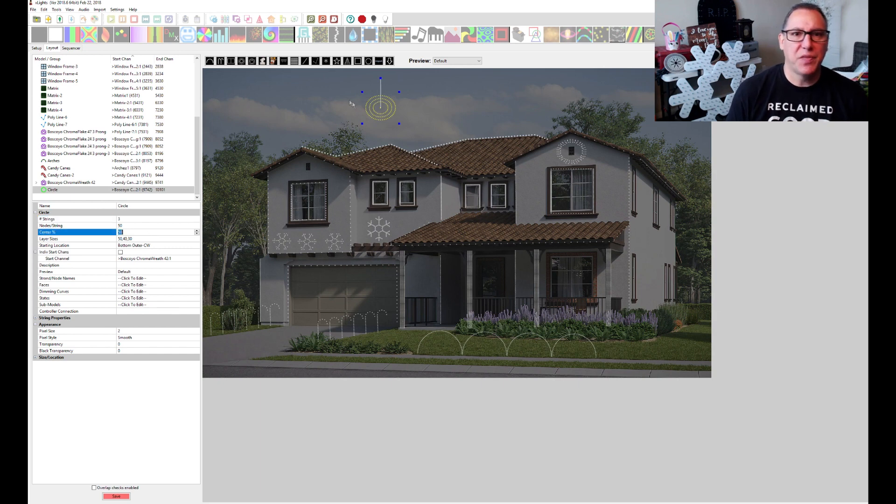
Shrink the multi-layer circle slightly and draw a Wreath model in the sky to its right.
drag(399, 124, 392, 119)
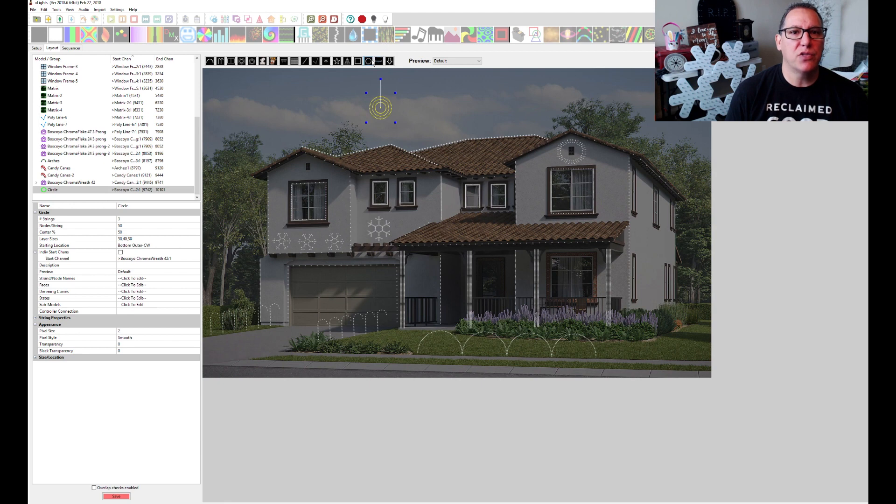
click(413, 100)
drag(440, 99, 454, 111)
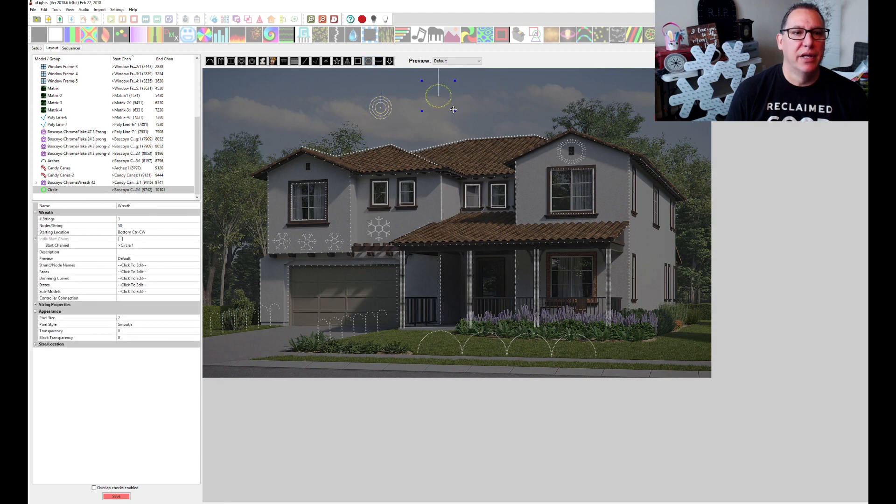
Set the new wreath's number of strings to 120.
click(128, 221)
text(120)
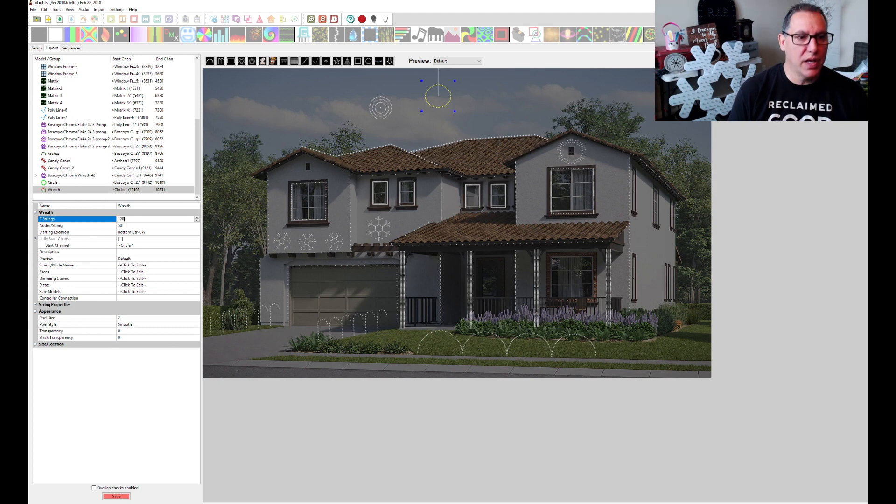
click(144, 240)
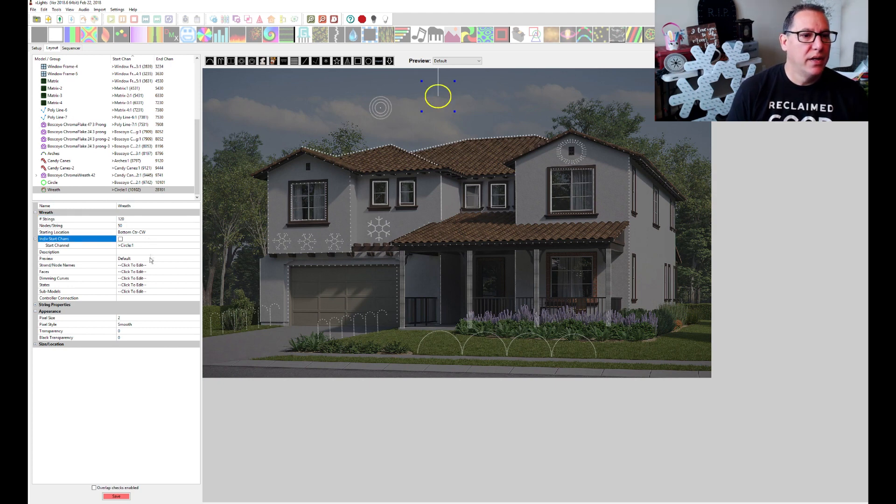
Turn on the wreath's individual start channels to view the start channel of each string, and turn them off again.
click(122, 239)
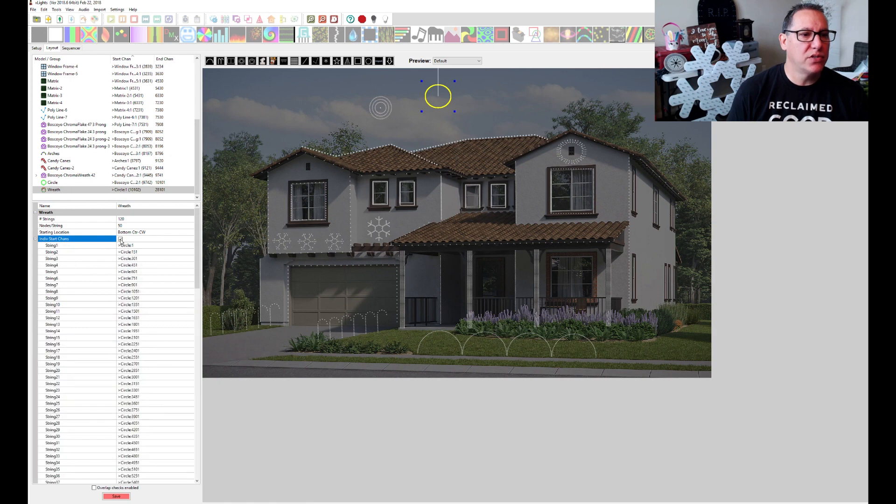
click(120, 239)
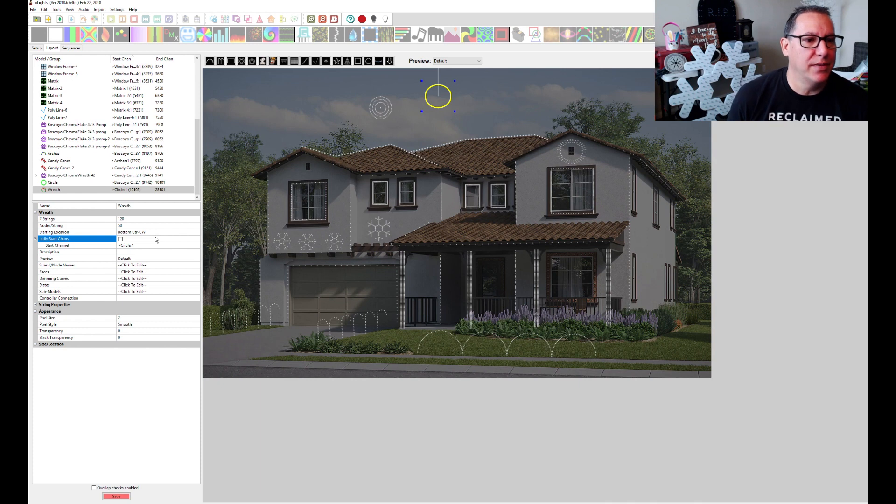
Open the wreath's nodes per string value for editing.
click(125, 226)
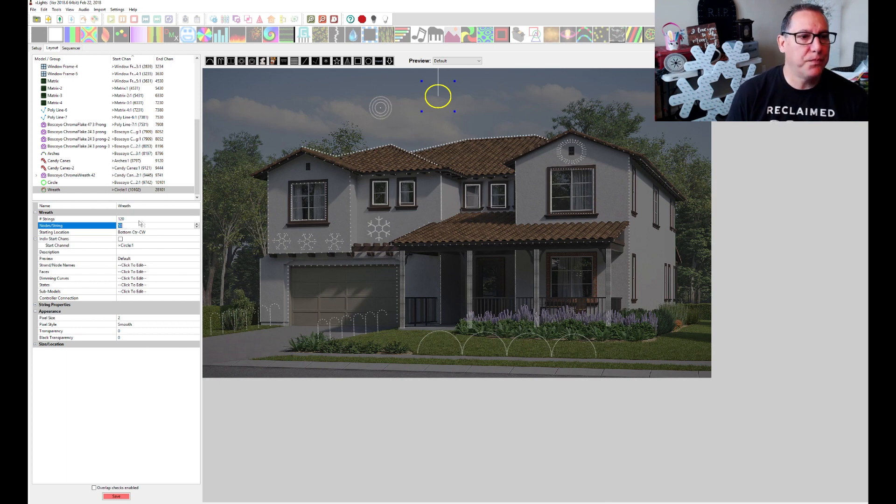
Enlarge the three-ring circle model in the sky and set its Center % to 20.
click(146, 219)
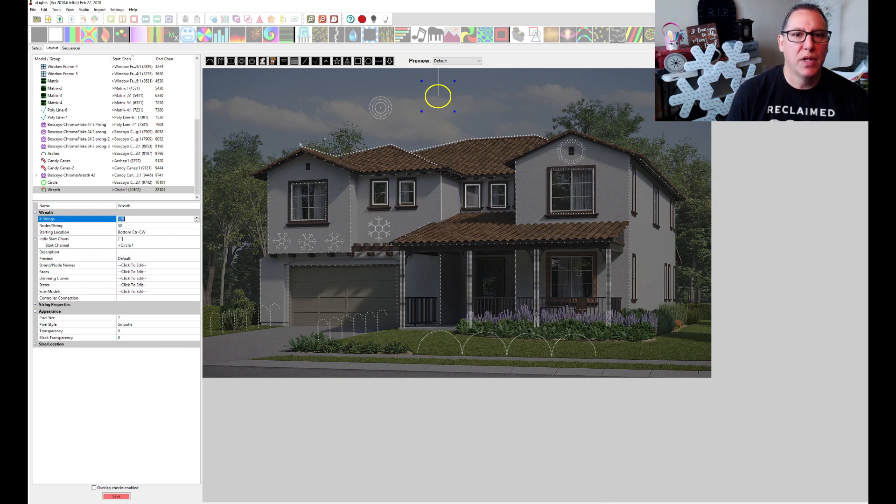
click(382, 115)
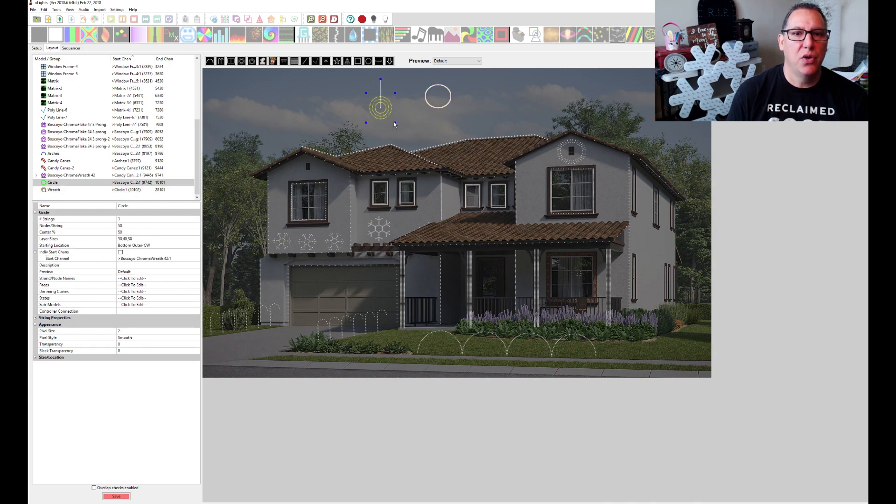
drag(394, 123, 416, 132)
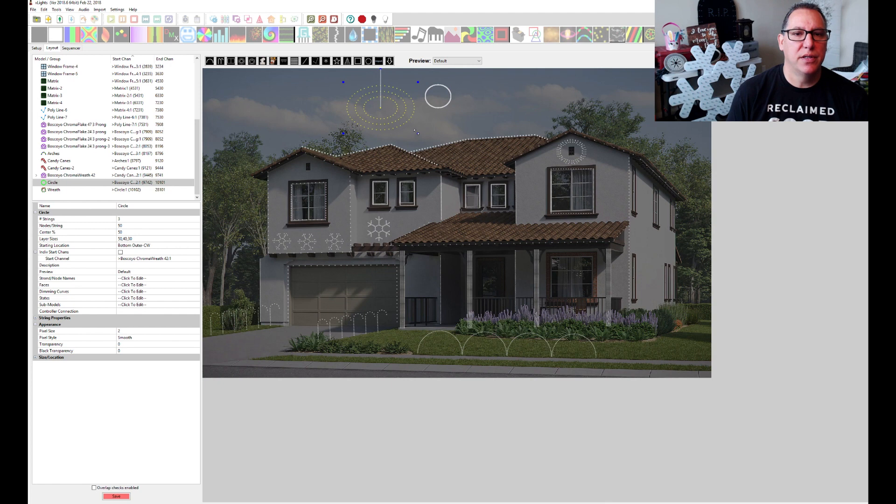
click(125, 233)
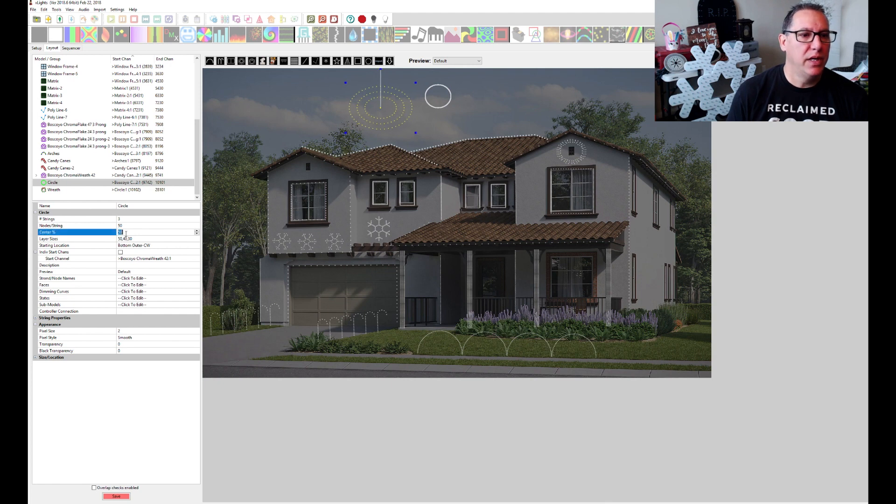
text(20)
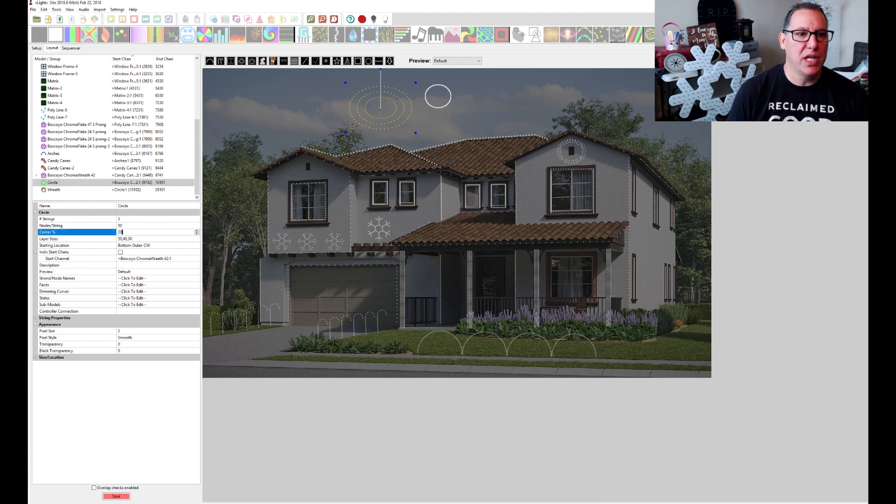
click(136, 226)
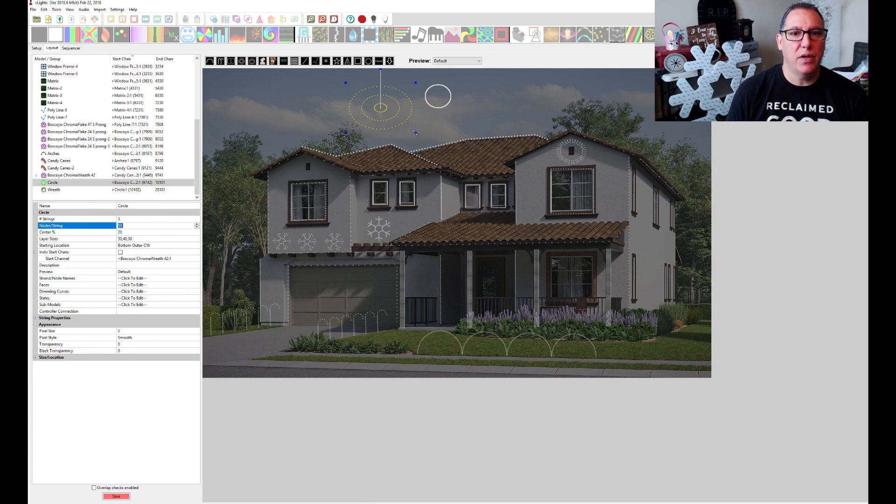
click(413, 132)
Delete the Circle and Wreath models from the sky above the house and save the layout.
click(372, 121)
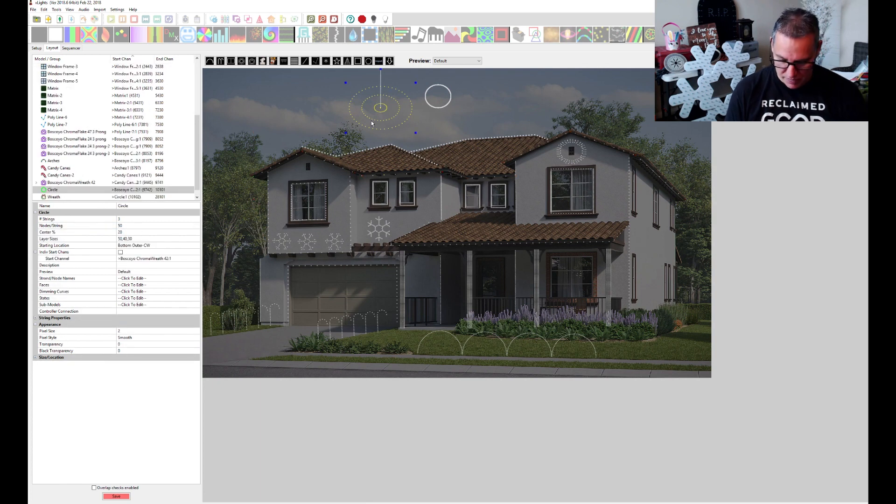
click(487, 273)
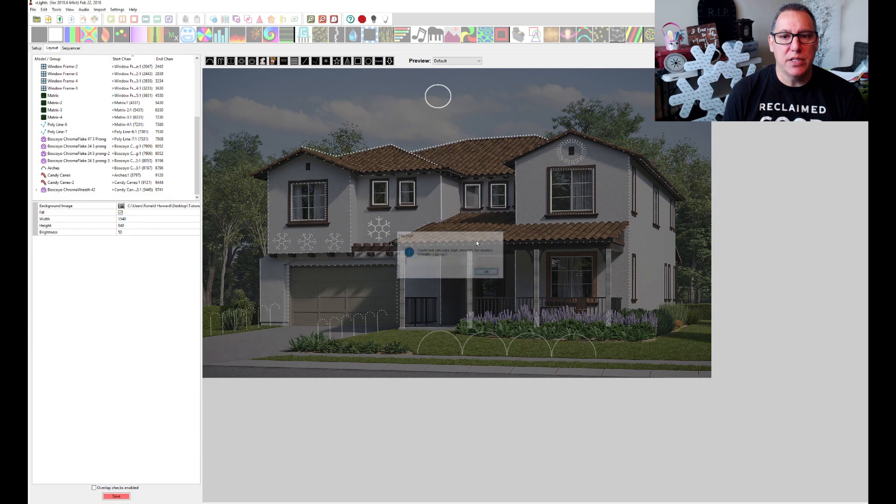
click(438, 104)
click(504, 121)
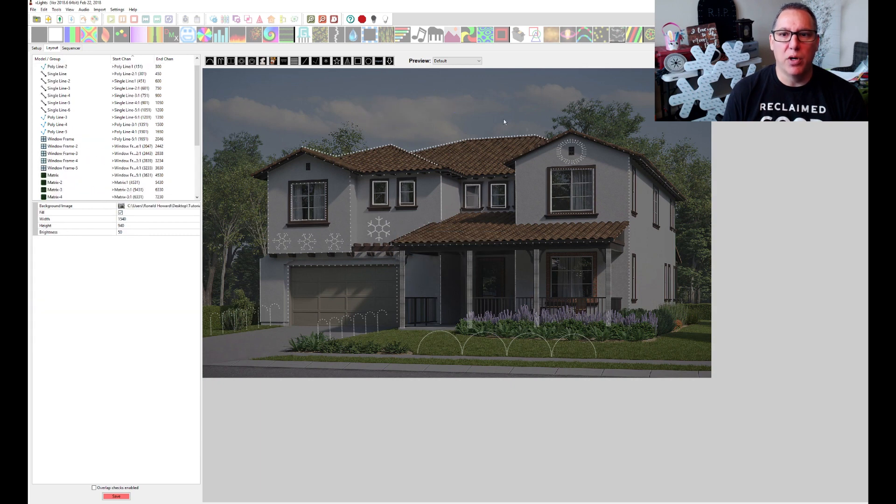
click(570, 163)
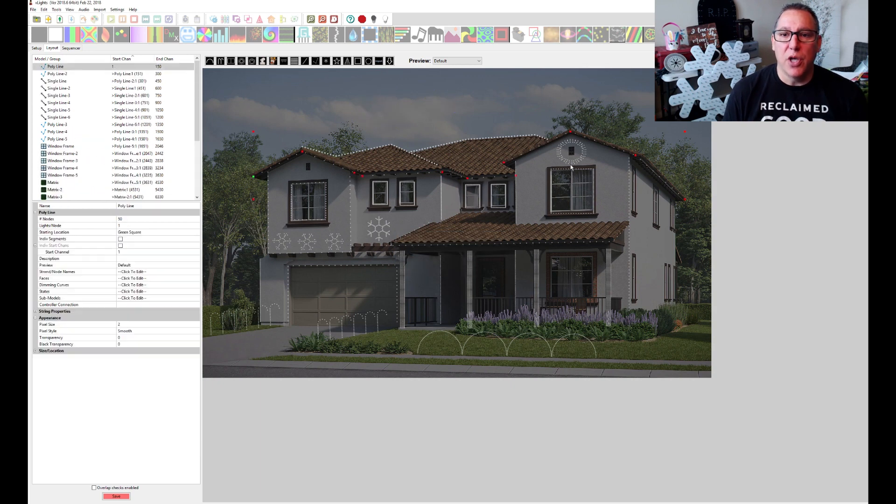
click(285, 98)
click(117, 496)
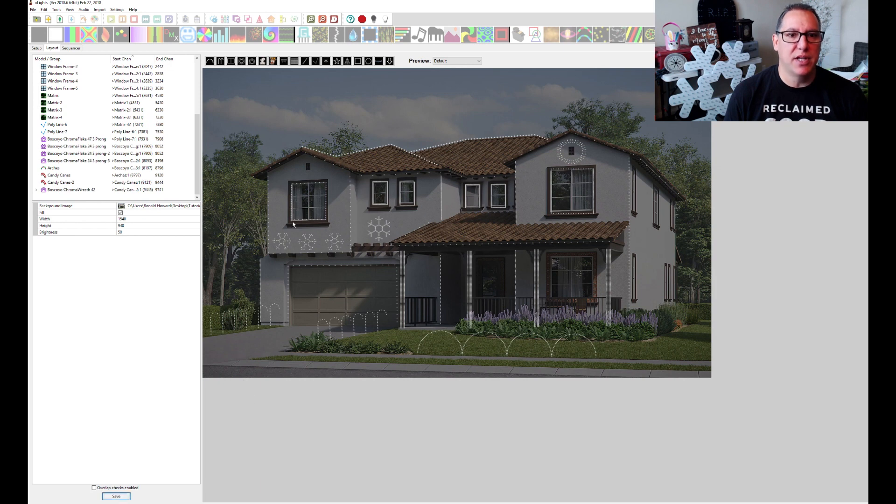
Rename the poly line along the eaves of the house as "Roofline".
click(270, 167)
click(132, 207)
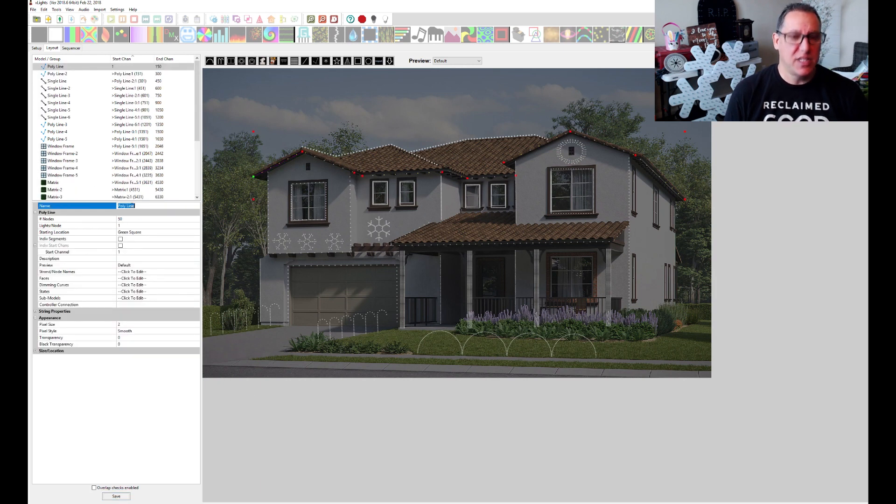
text(Roof)
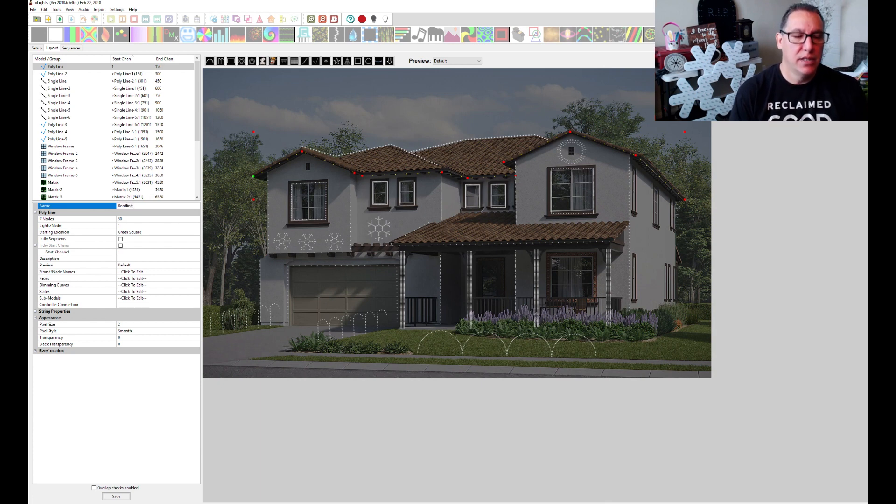
key(Return)
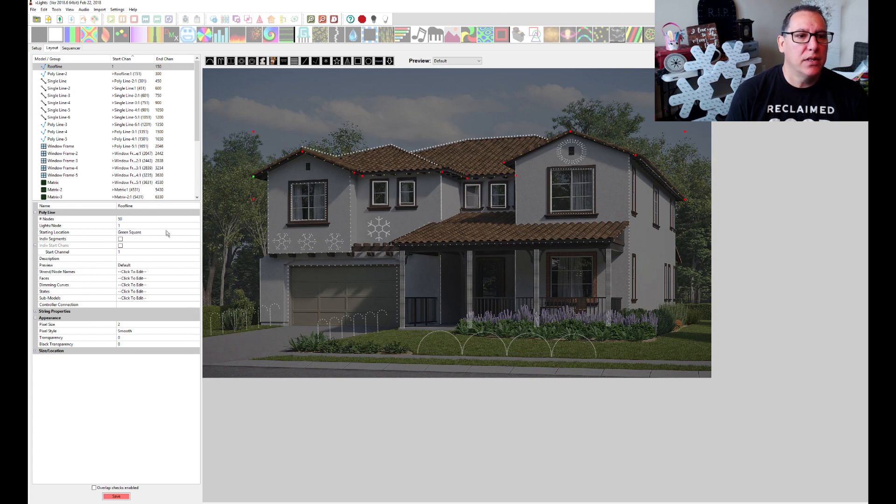
Rename Poly Line-6, which follows the ridges of the two left roof peaks, as "Ridge 1".
click(162, 207)
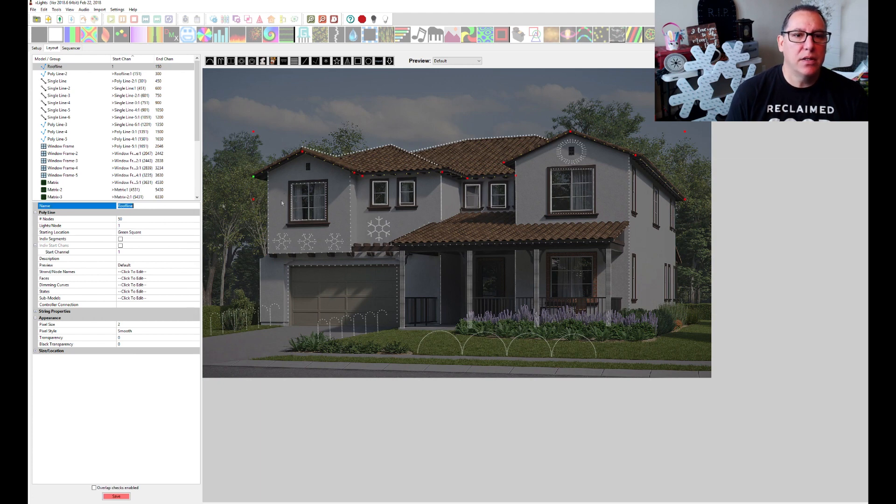
click(328, 155)
click(153, 205)
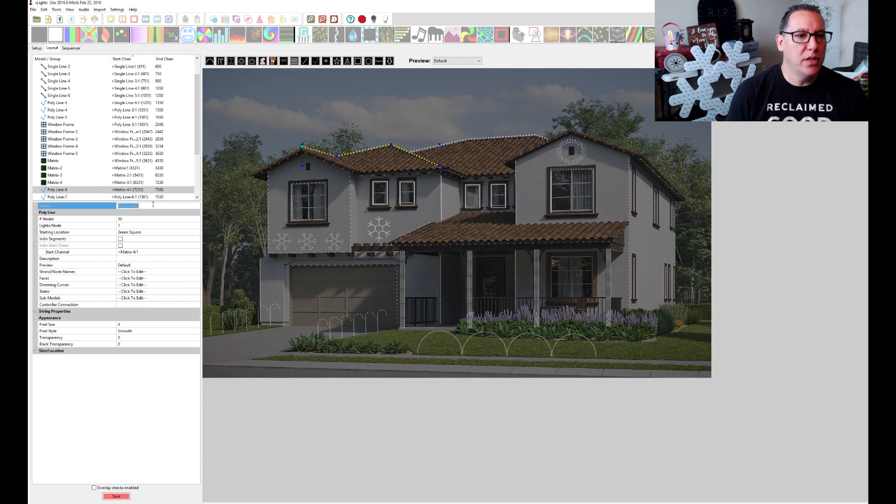
text(Ridge 1)
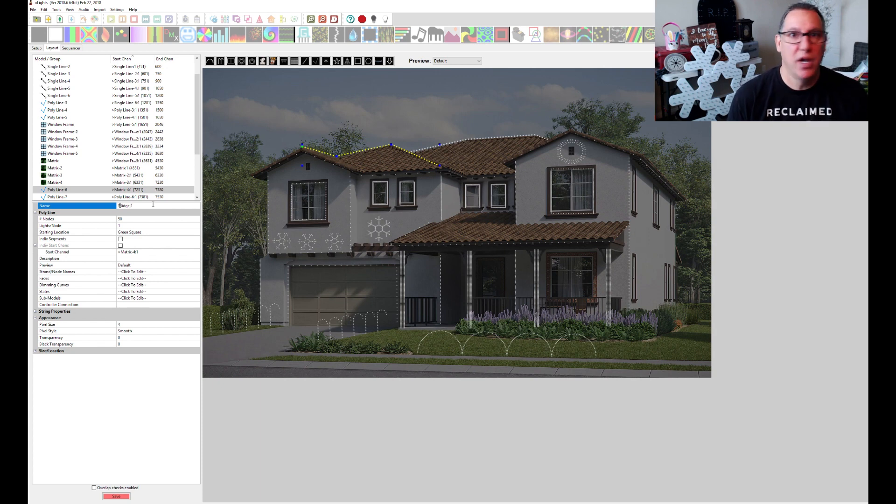
key(Delete)
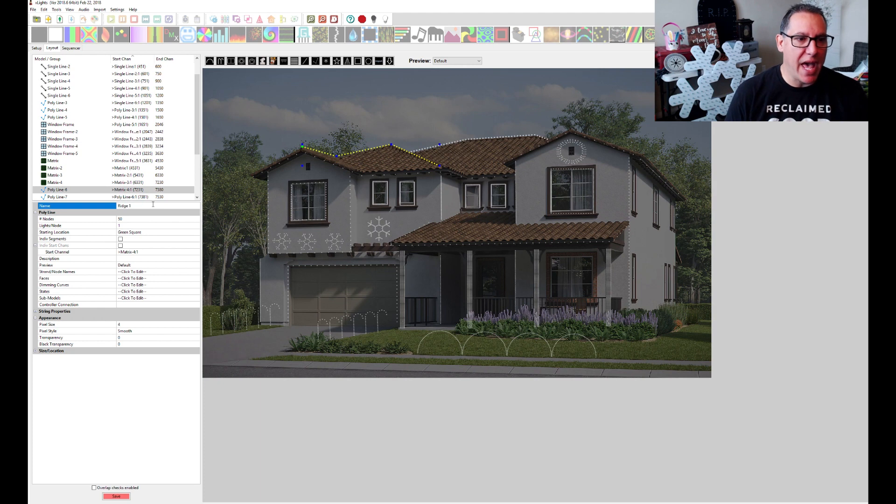
key(Return)
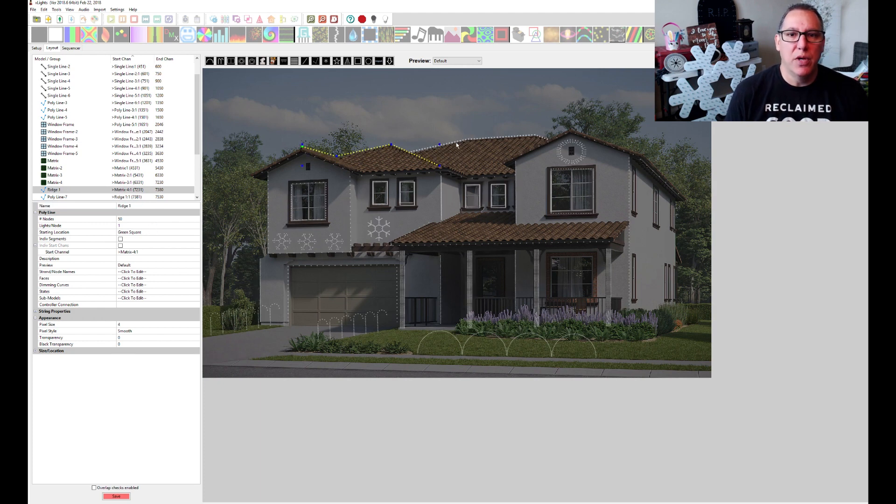
Rename Poly Line-7, which follows the main roof's upper ridge, as "Ridge 2".
click(455, 141)
click(435, 148)
click(153, 206)
text(Ridge 2)
key(Return)
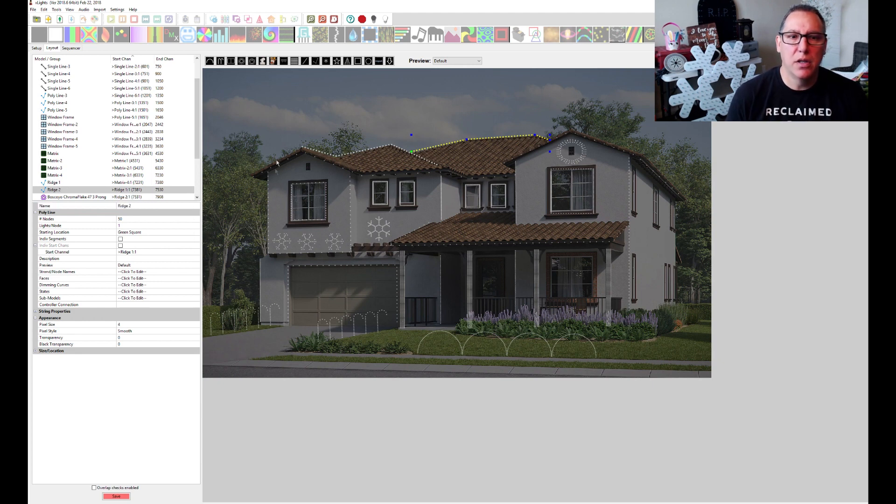
Rename Poly Line-2, which outlines the wall section above the garage, as "Section 1".
click(267, 199)
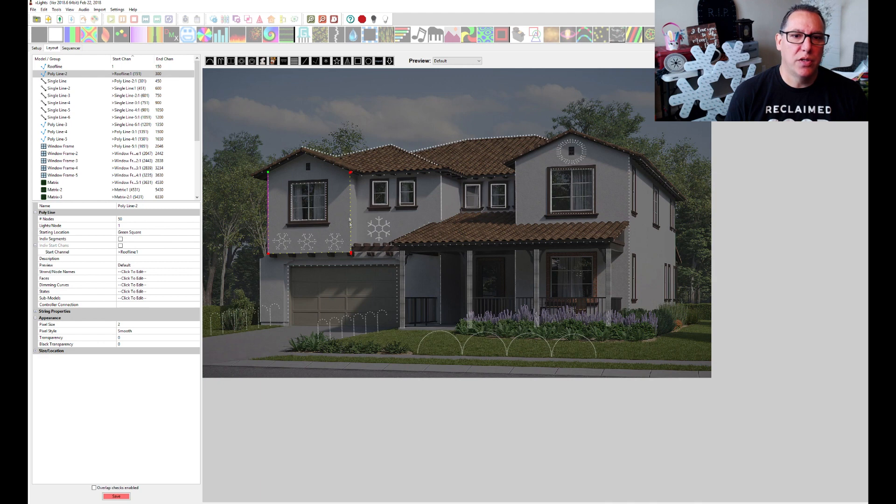
click(147, 208)
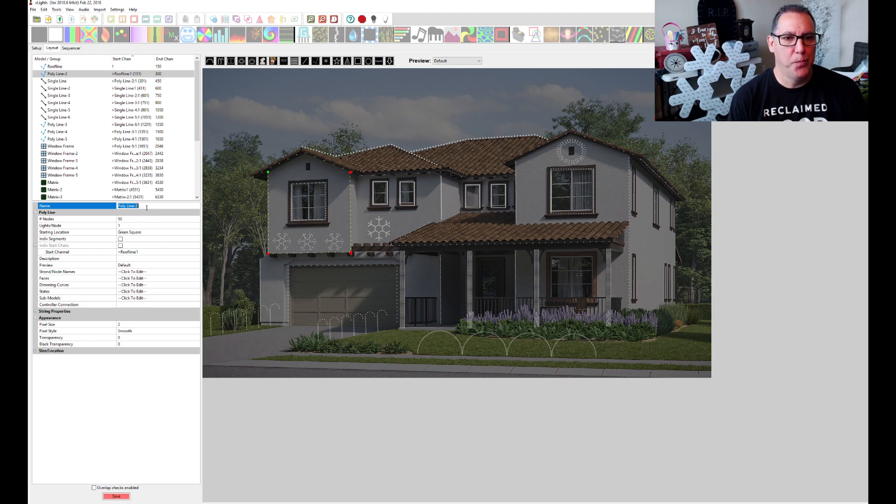
text(Section 2)
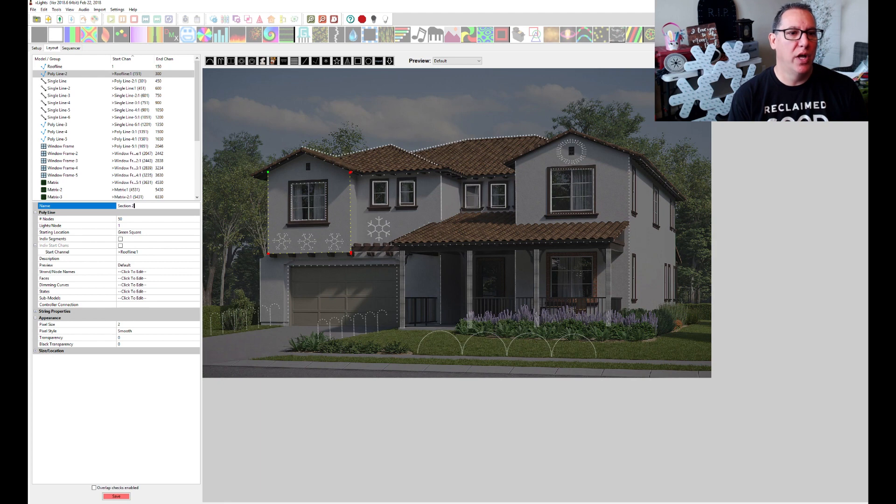
key(BackSpace)
text(1)
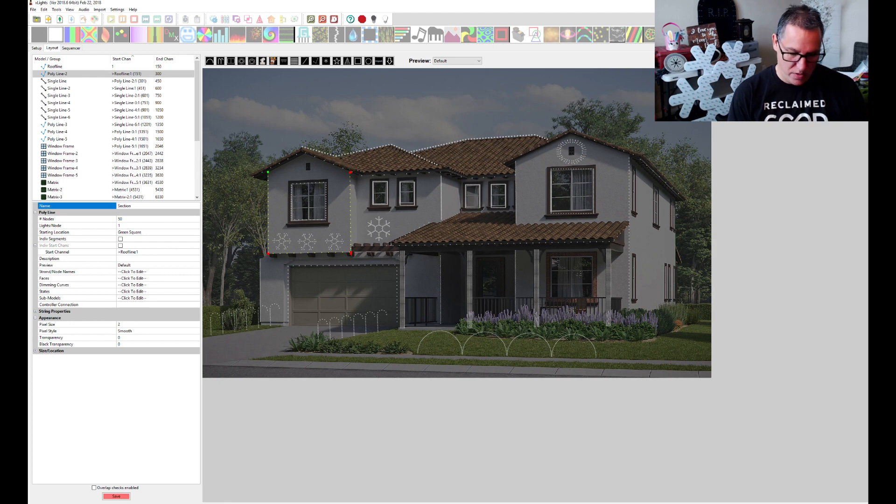
key(Return)
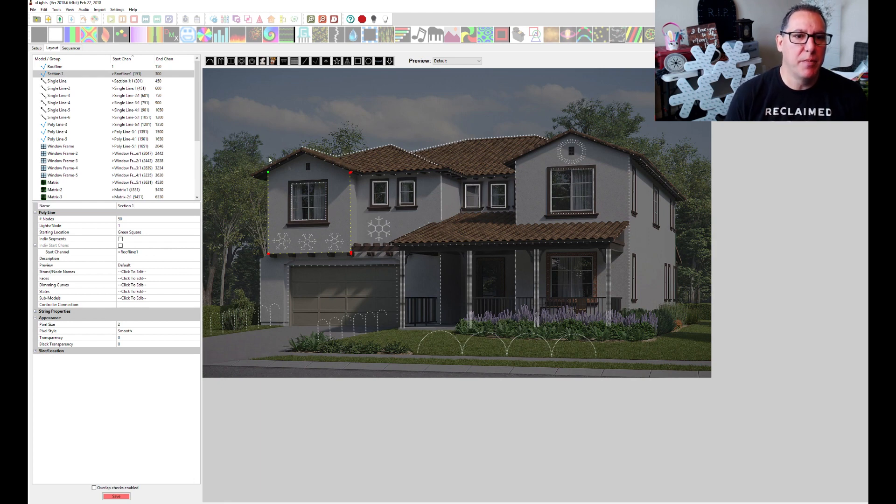
Rename Poly Line-5, which frames the large upper window above the garage, as "Window 1".
click(310, 204)
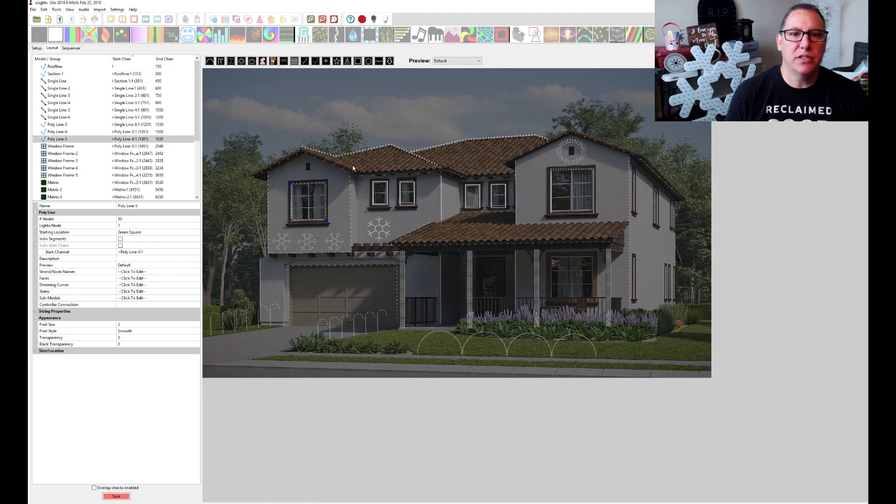
click(314, 198)
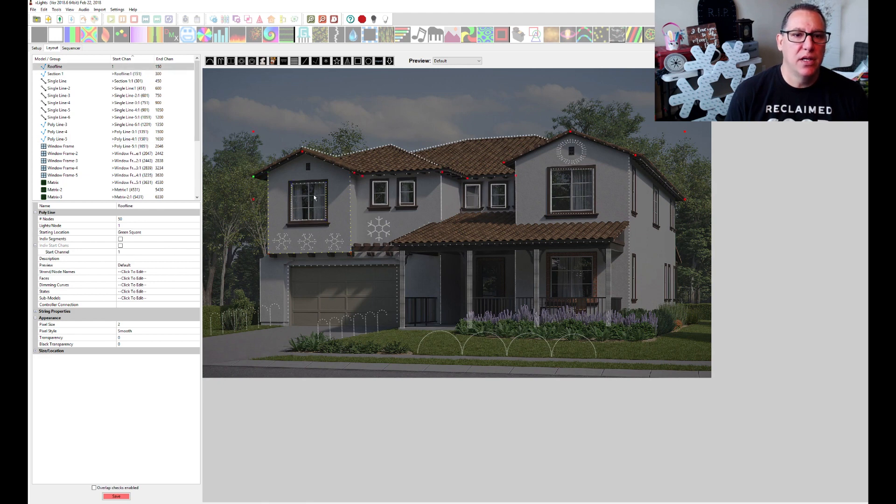
click(312, 191)
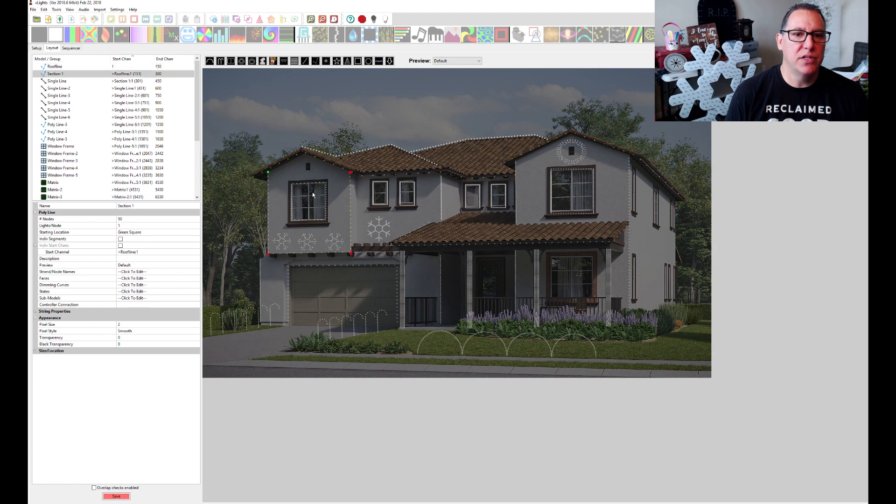
click(307, 198)
click(144, 205)
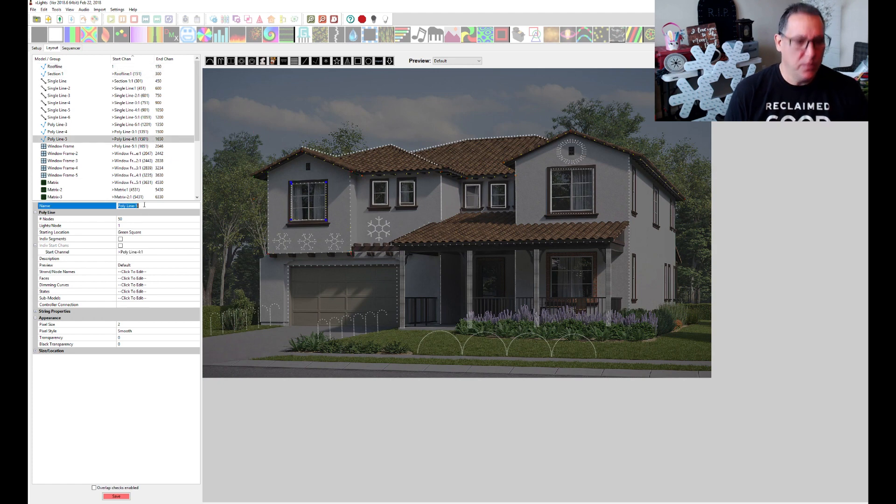
text(Window)
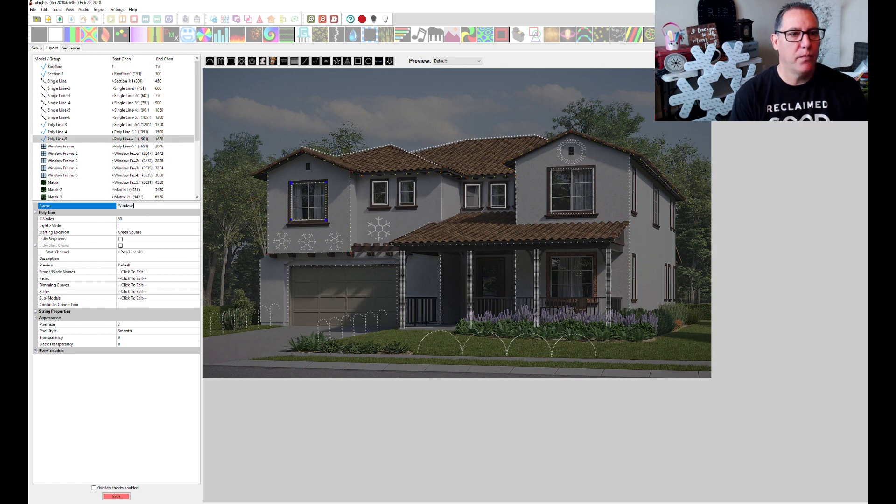
key(Return)
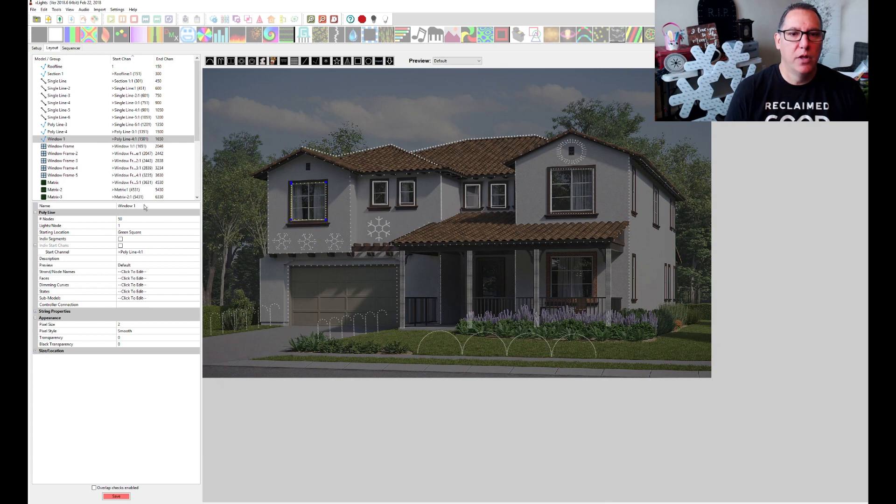
Rename the Window Frame model on the first small upper window as "Window 2".
click(381, 201)
click(187, 205)
click(137, 207)
double_click(134, 206)
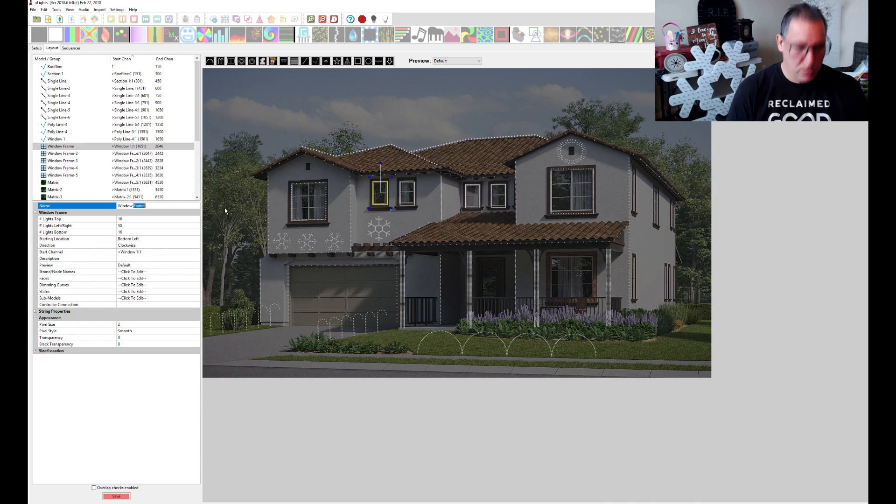
text(2)
key(Return)
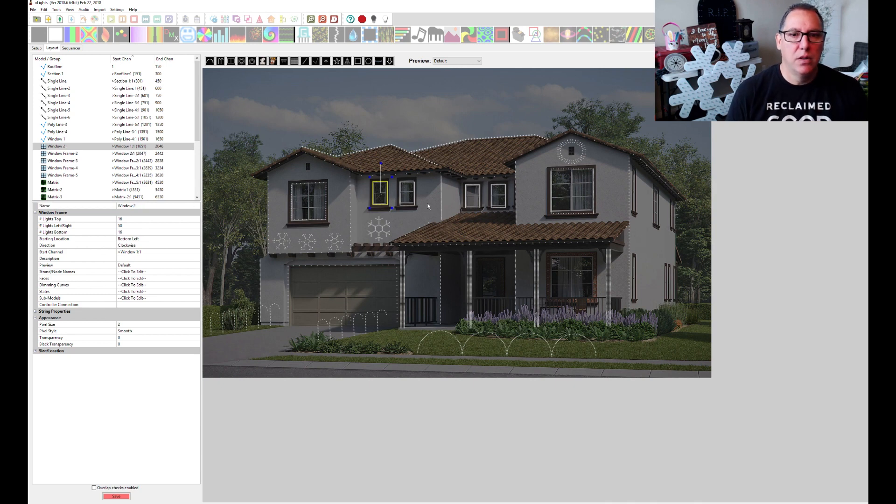
Rename Window Frame-2, on the second small upper window, as "Window 3".
click(408, 199)
click(408, 199)
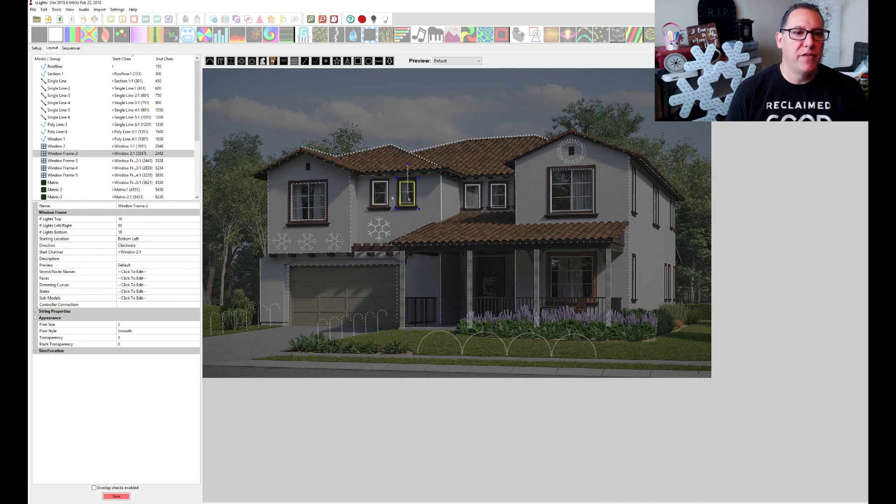
click(143, 207)
click(141, 206)
drag(135, 207, 209, 207)
key(BackSpace)
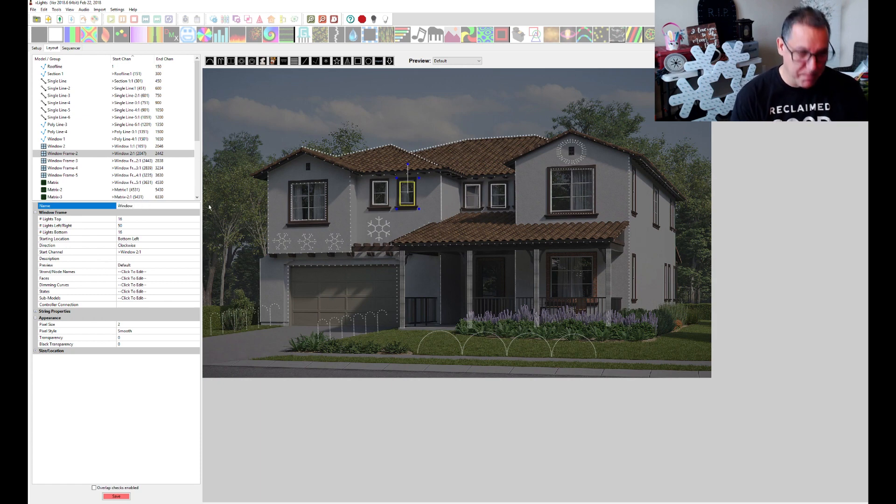
key(Return)
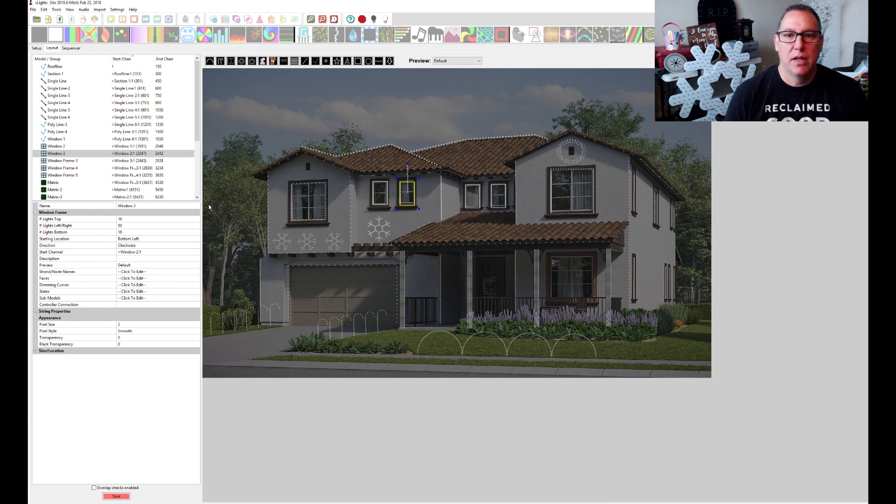
Rename Window Frame-3, on the third small upper window, as "Window 4".
click(475, 201)
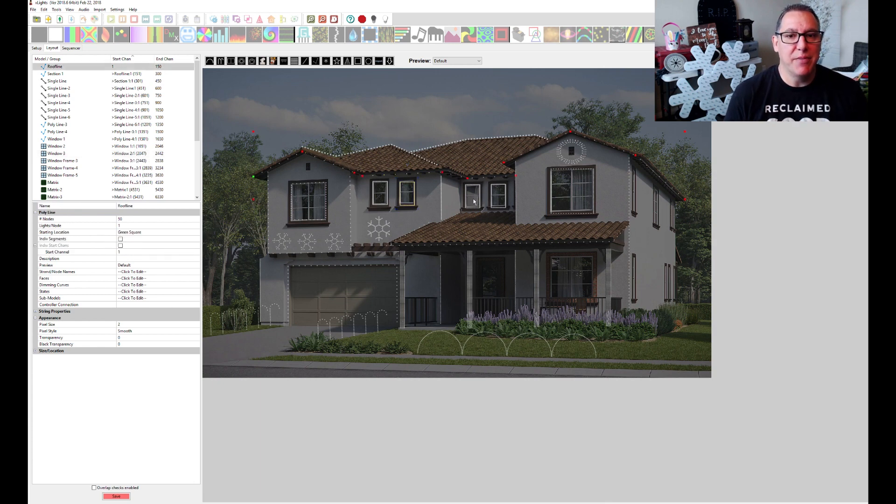
click(475, 201)
click(128, 205)
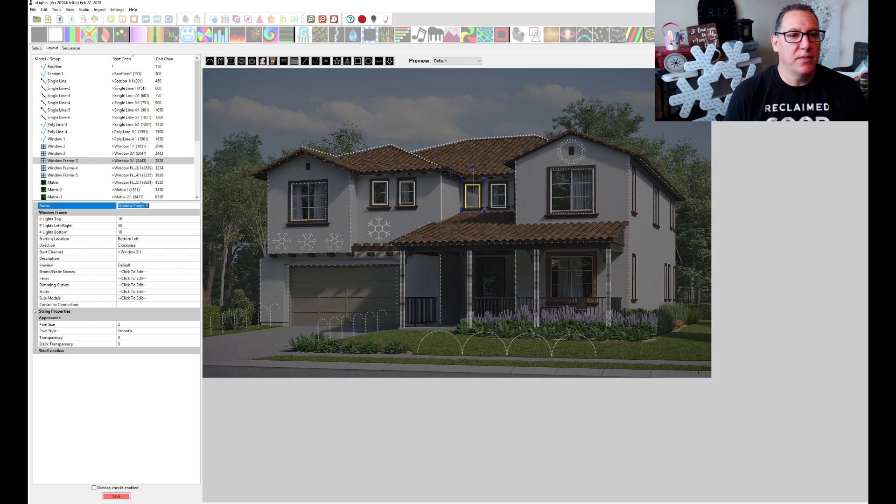
click(225, 206)
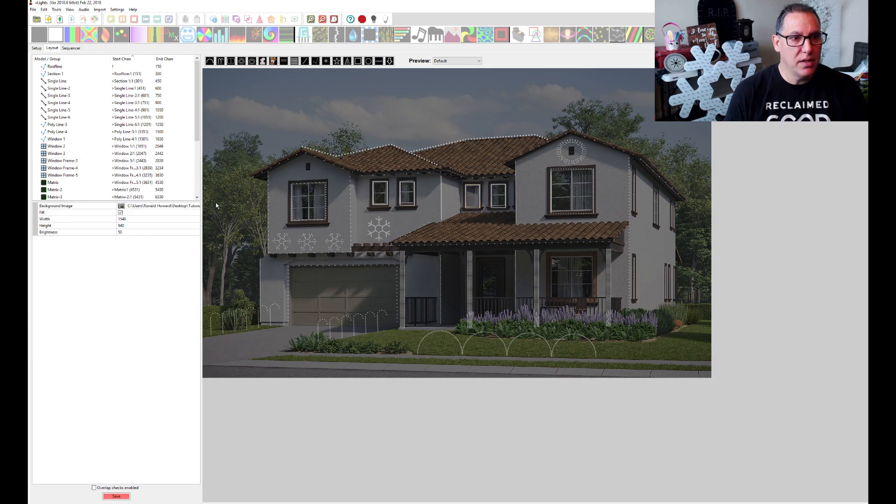
click(464, 198)
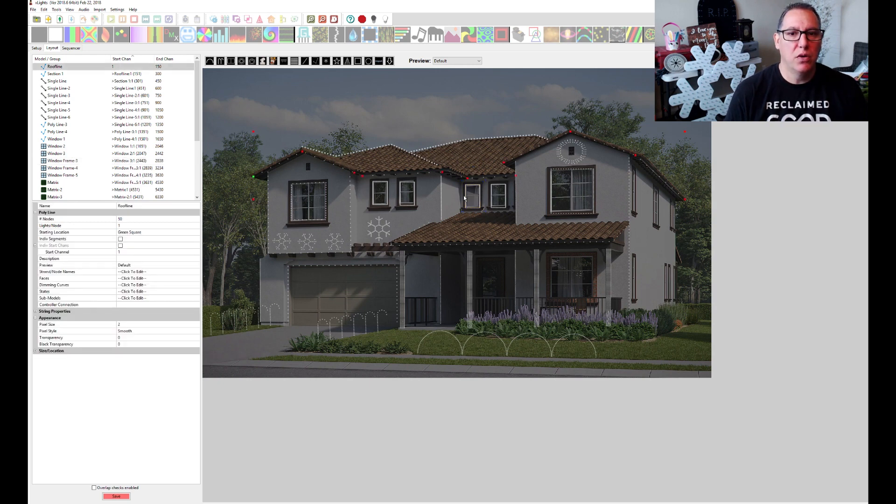
click(465, 199)
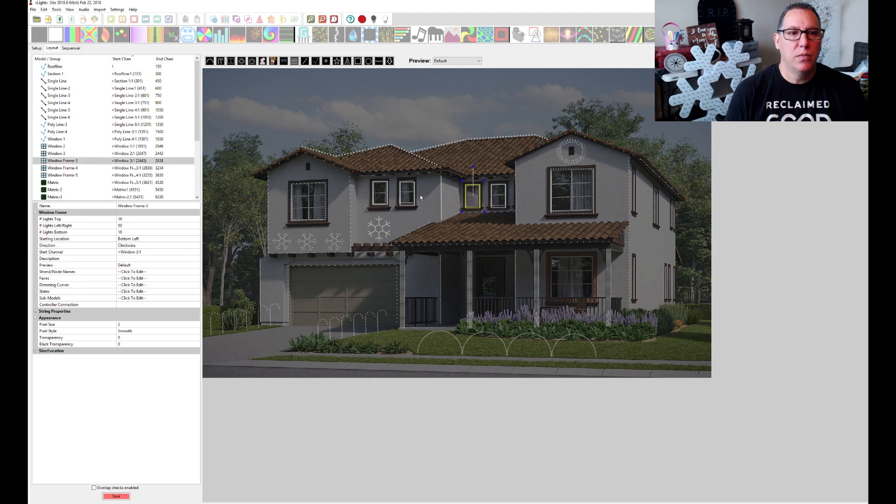
click(158, 205)
double_click(140, 204)
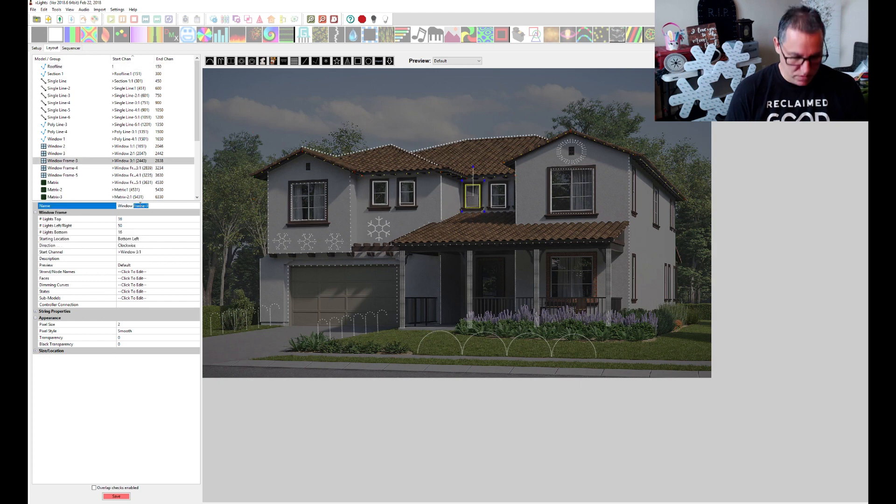
text(4)
key(Return)
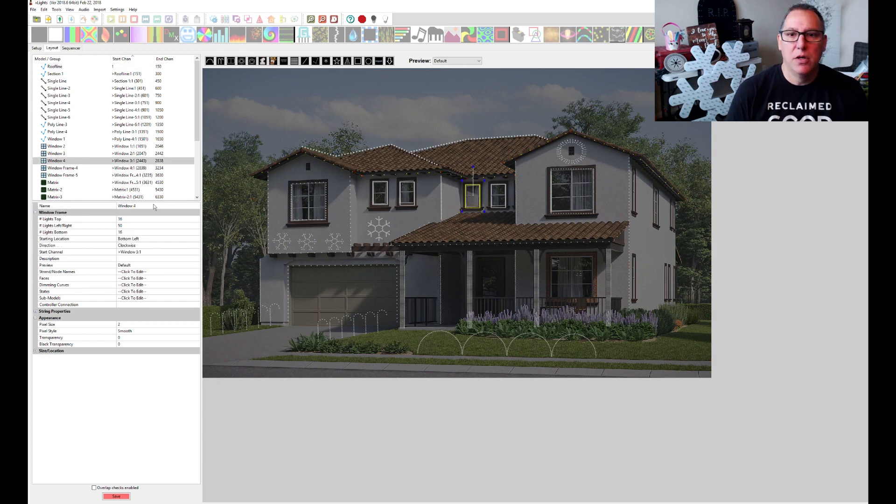
Rename Window Frame-4, on the fourth small upper window, as "Window 5".
click(495, 204)
click(139, 206)
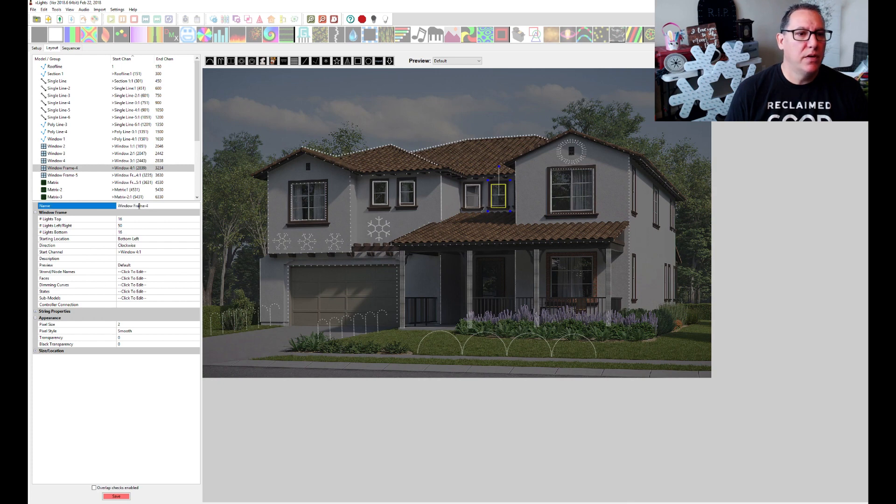
double_click(139, 206)
text(5)
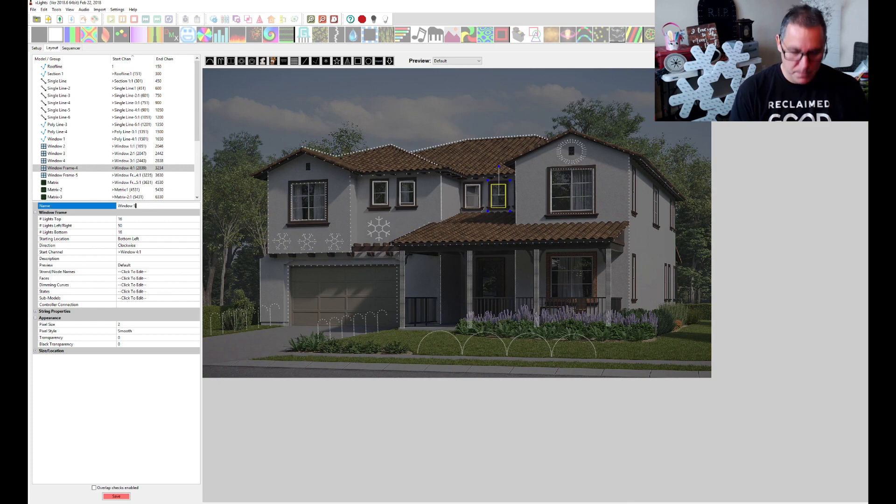
key(Return)
Rename Window Frame-5, on the large upper window beneath the round gable light, as "Window 6".
click(566, 206)
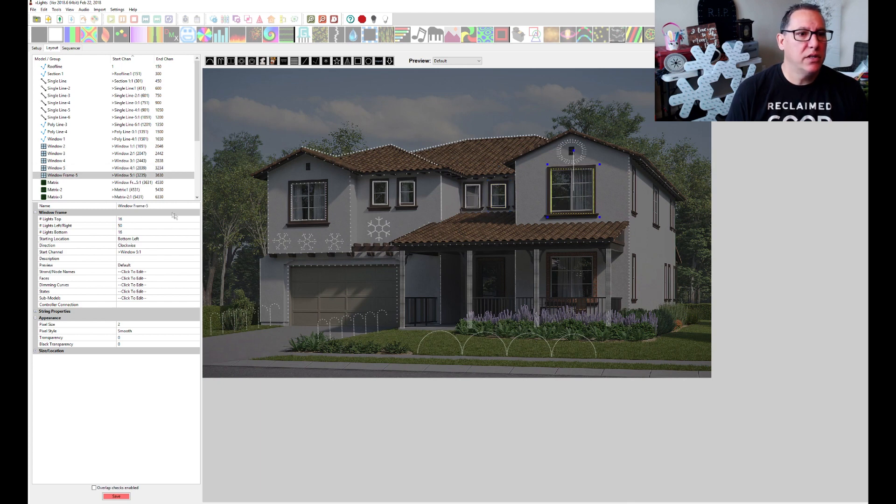
click(161, 206)
click(161, 207)
key(BackSpace)
key(BackSpace)
key(BackSpace)
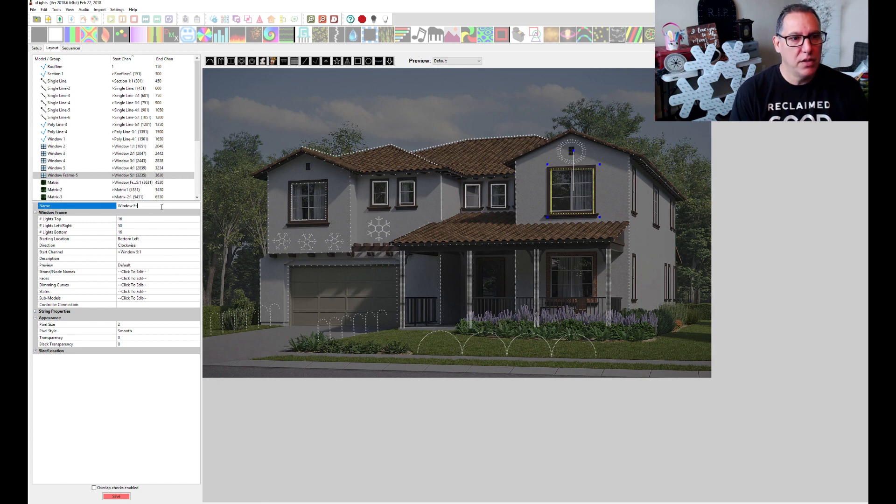
key(Return)
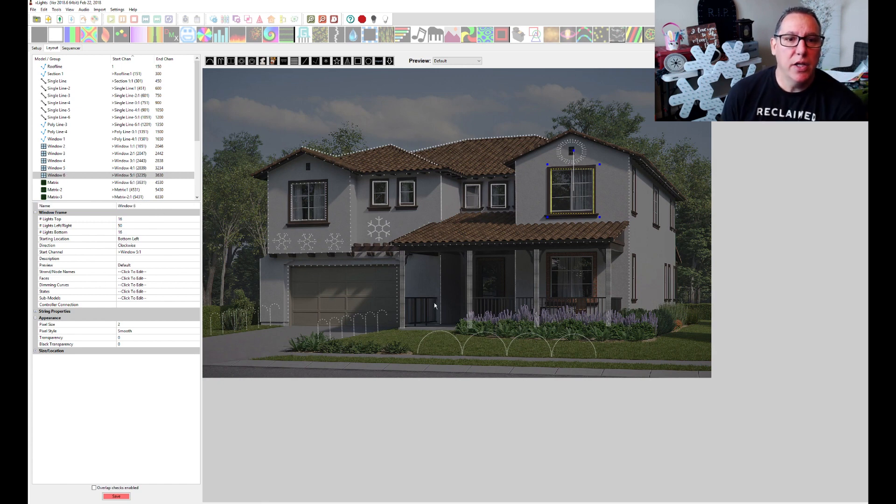
Review the names of the snowflake models above the garage and look at the sequencer before returning to the layout.
click(282, 242)
click(146, 205)
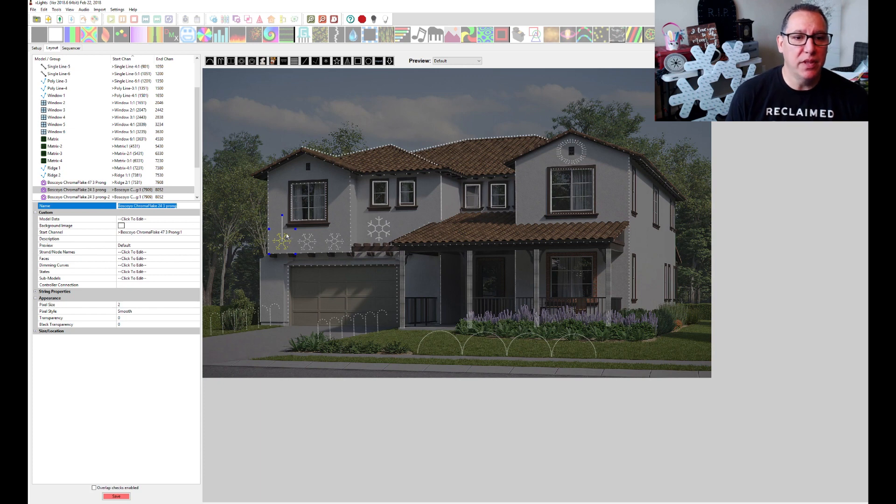
click(306, 243)
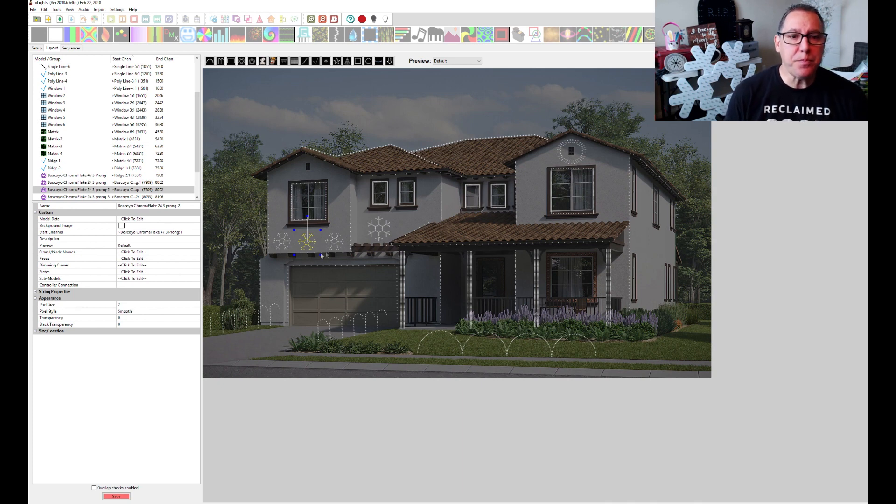
click(334, 244)
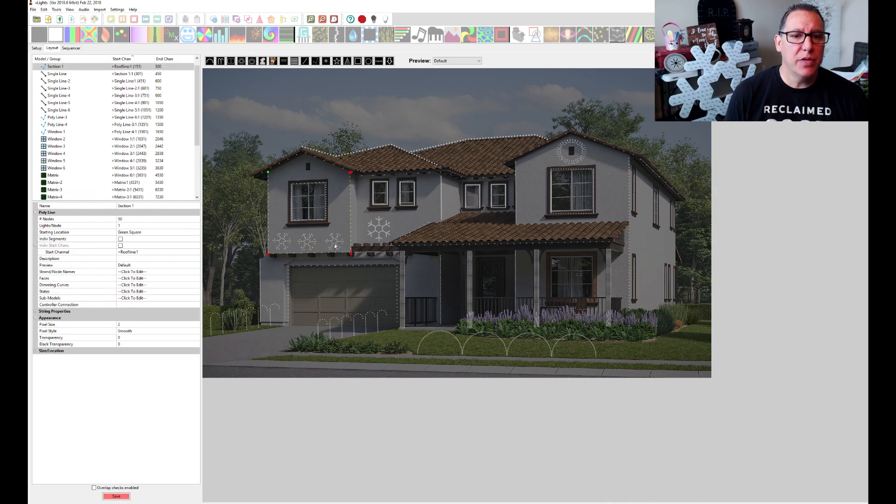
click(377, 230)
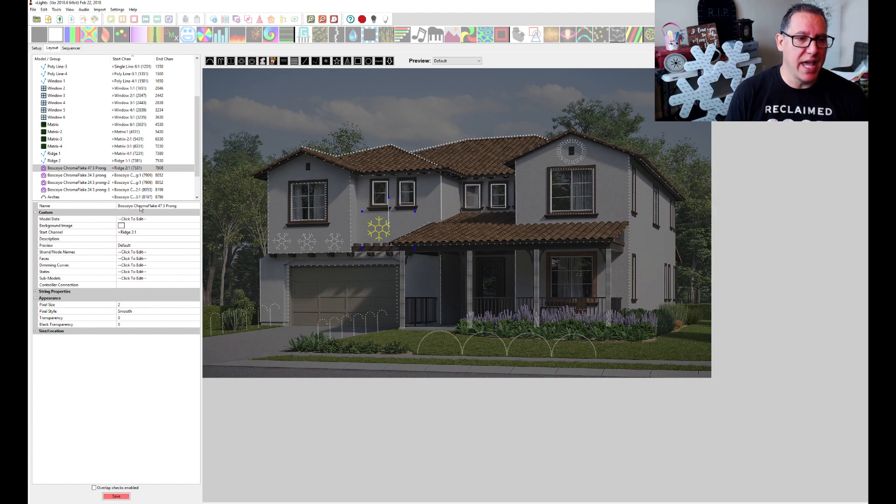
click(71, 47)
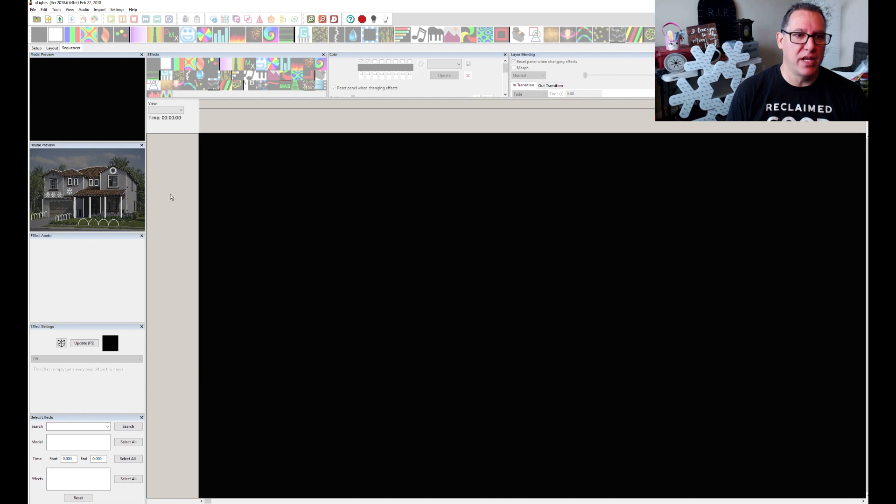
click(52, 48)
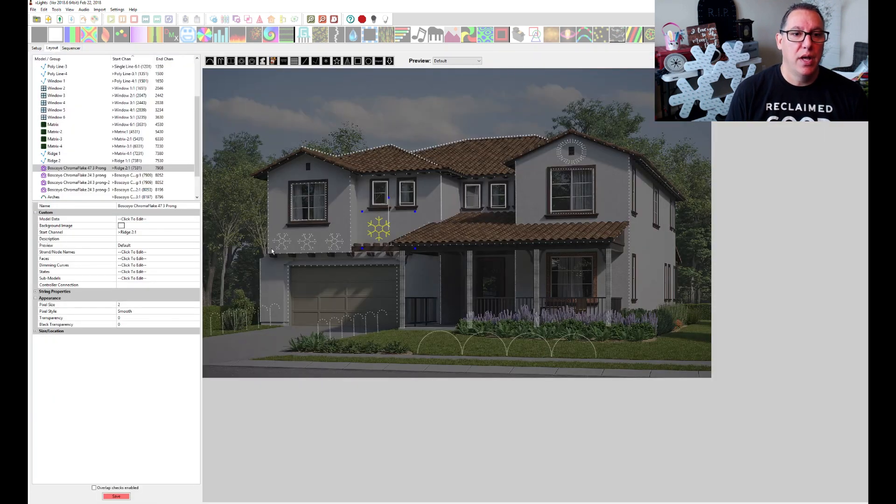
Shorten the name of the first small snowflake above the garage to "BoFlake 24 3 prong".
click(98, 175)
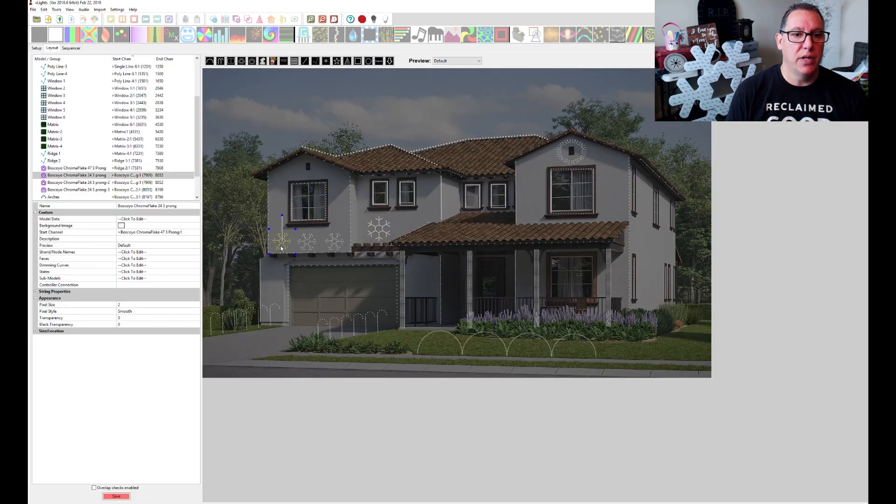
click(152, 206)
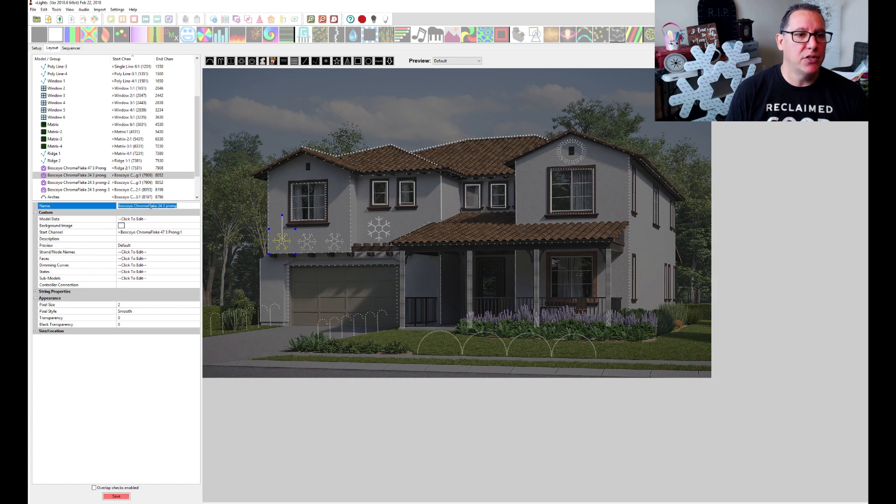
drag(150, 206, 122, 206)
key(Delete)
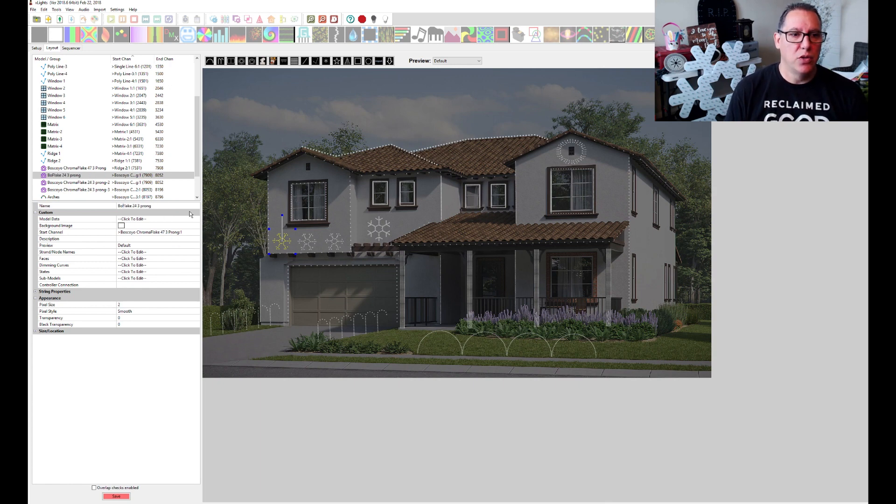
click(170, 246)
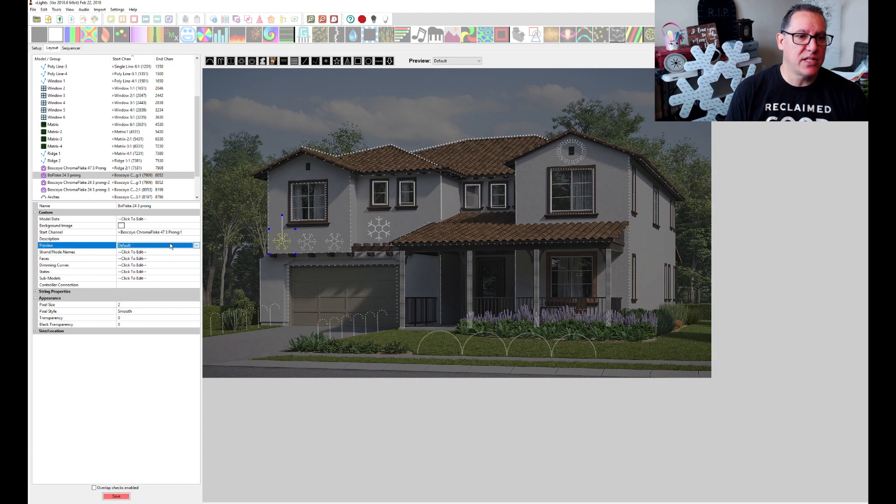
click(164, 206)
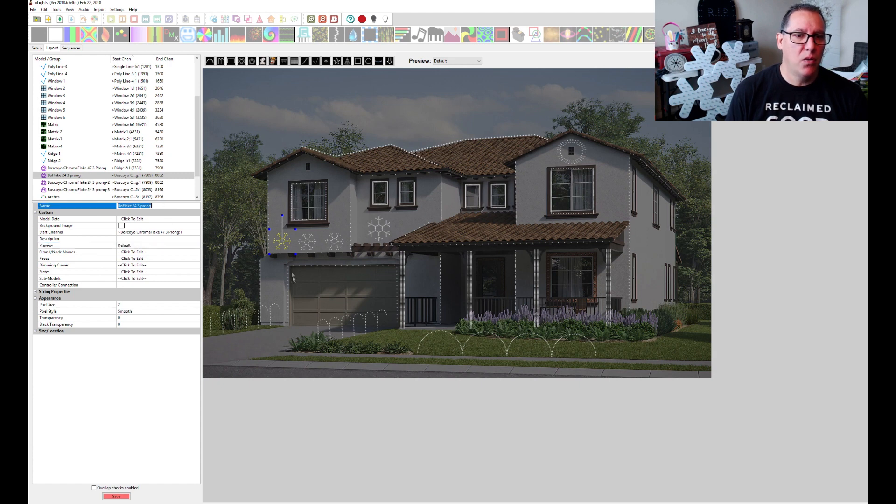
click(306, 246)
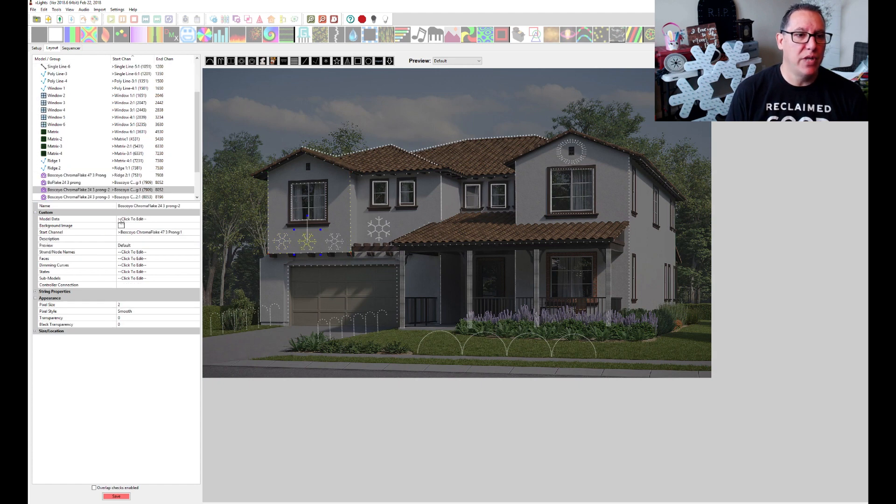
click(158, 207)
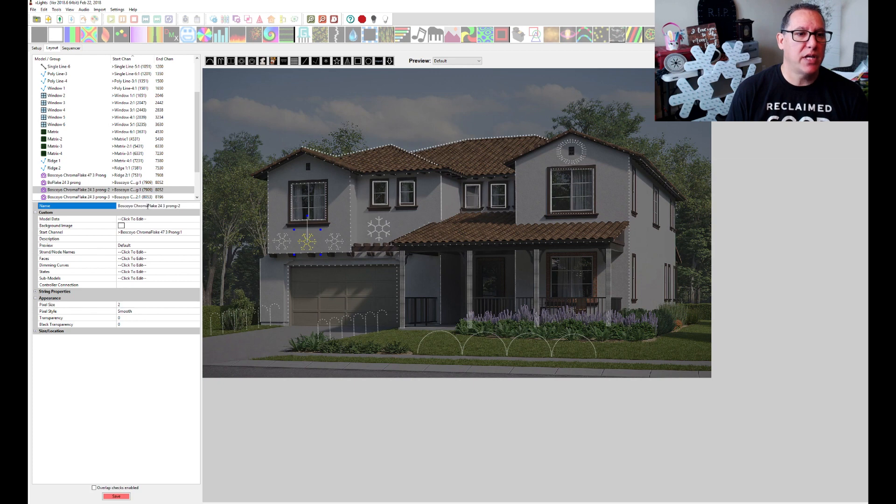
drag(148, 206, 90, 209)
key(BackSpace)
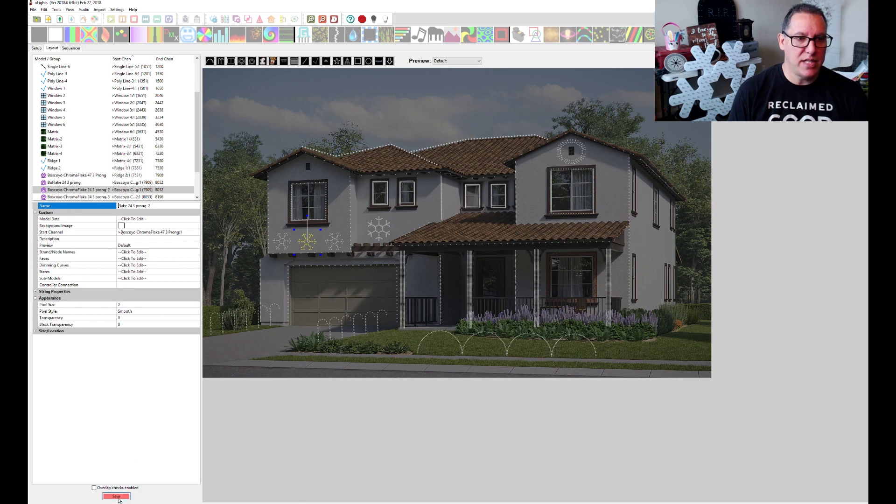
click(334, 244)
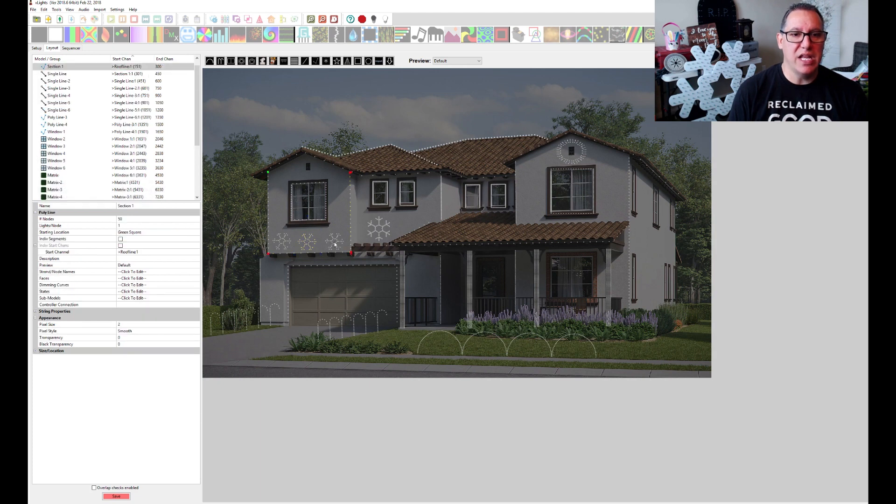
click(334, 244)
Rename the middle small snowflake above the garage as "Flake 24 3 prong-2".
click(310, 243)
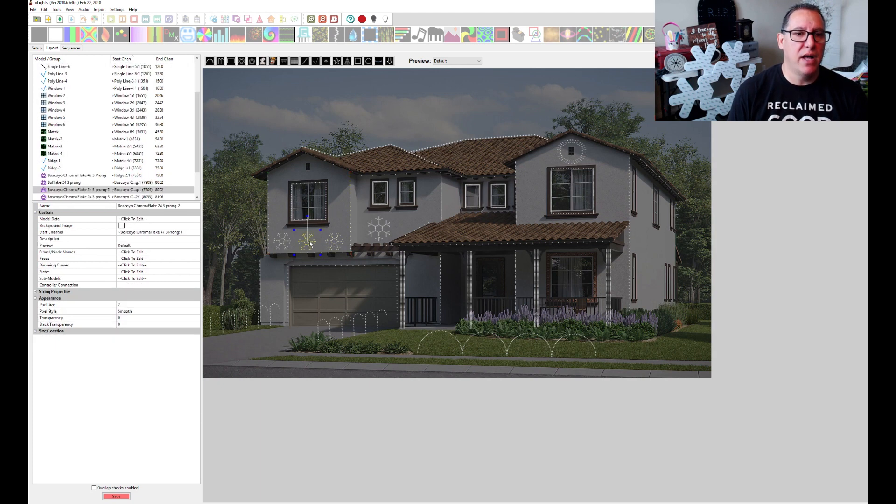
click(150, 207)
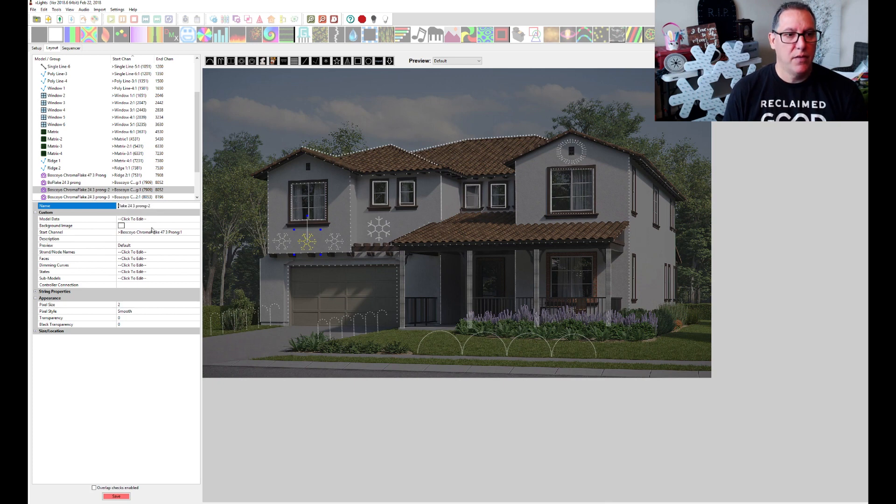
key(Return)
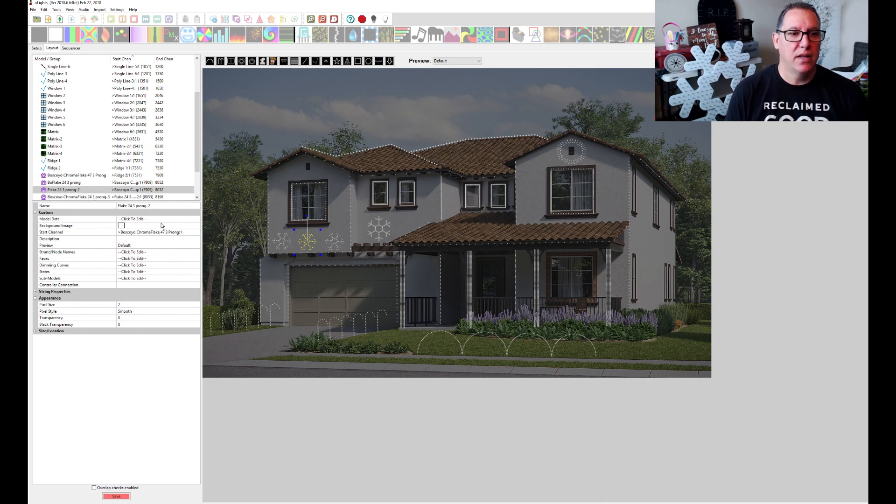
Check the names of the last two small snowflakes above the garage and save the layout.
click(334, 240)
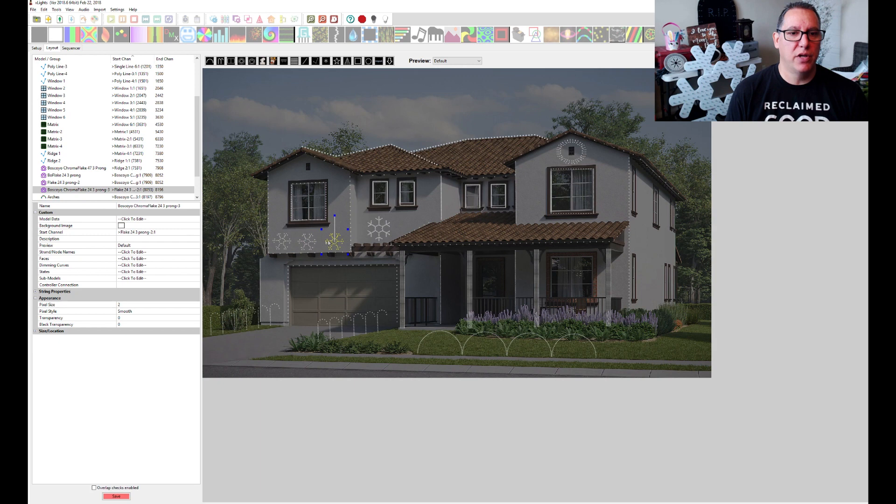
click(308, 240)
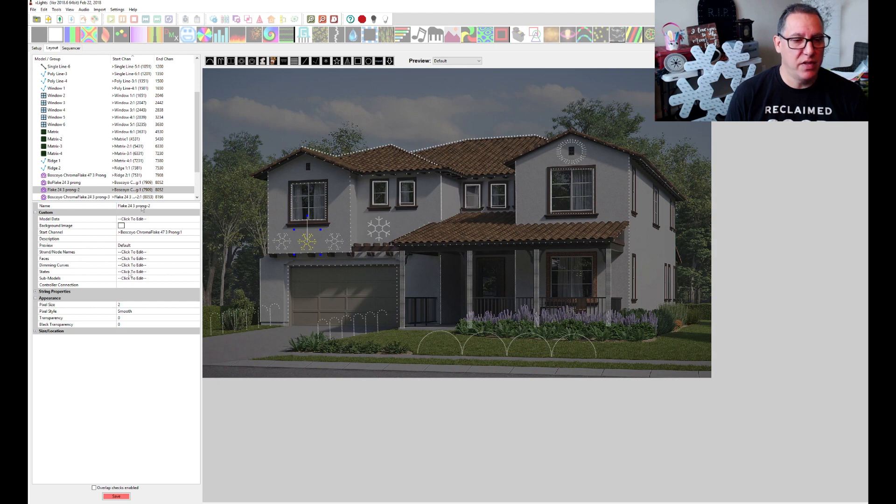
click(124, 495)
Rename the third small snowflake above the garage as "Flake 24 3 prong-3".
click(346, 247)
click(334, 241)
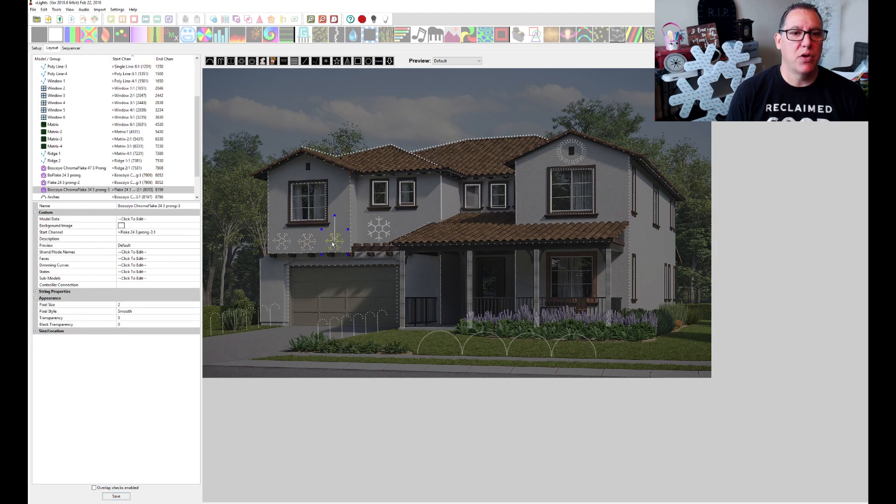
click(149, 205)
drag(149, 206, 108, 202)
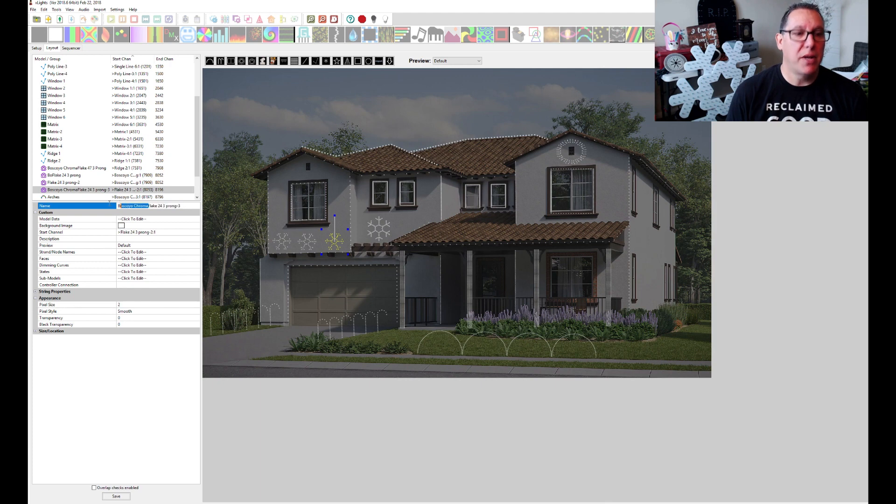
key(BackSpace)
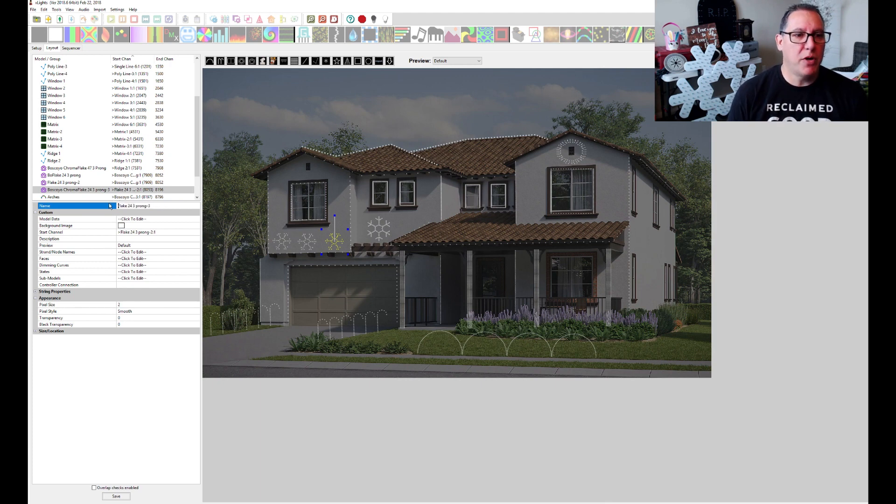
key(Return)
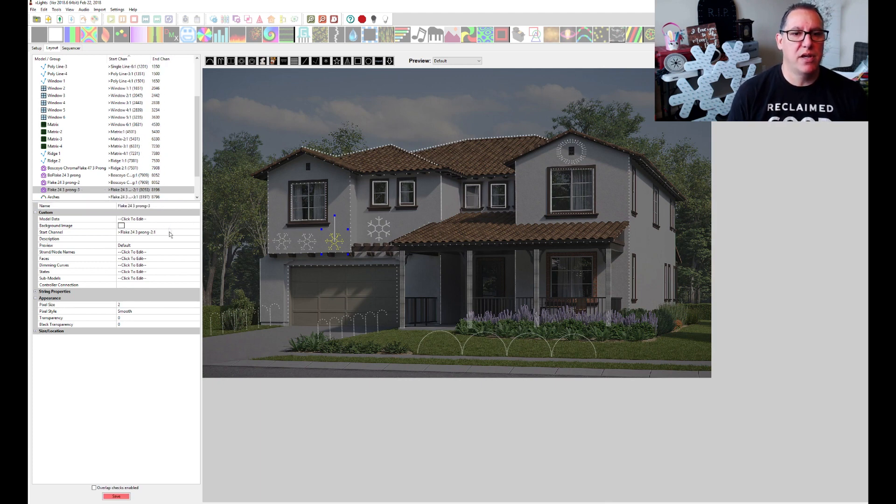
Shorten the name of the large snowflake below the paired upper windows to "Flake 47 3 Prong" and save the layout.
click(389, 242)
click(158, 207)
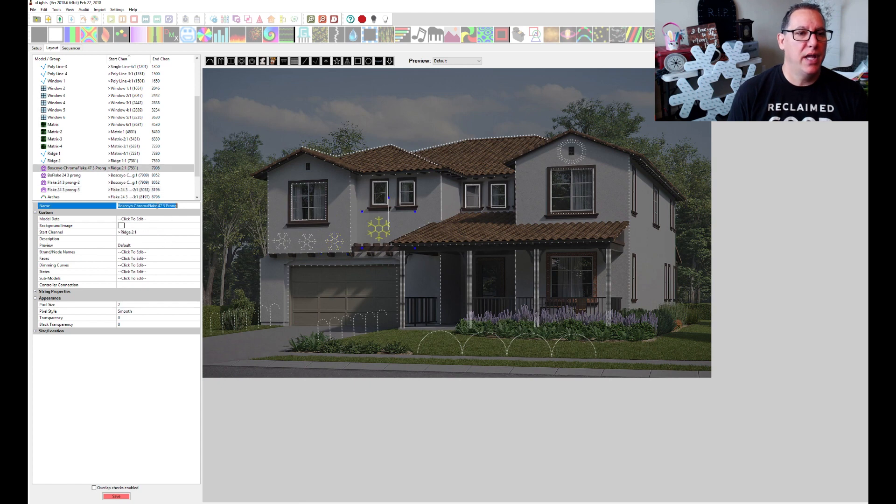
click(150, 207)
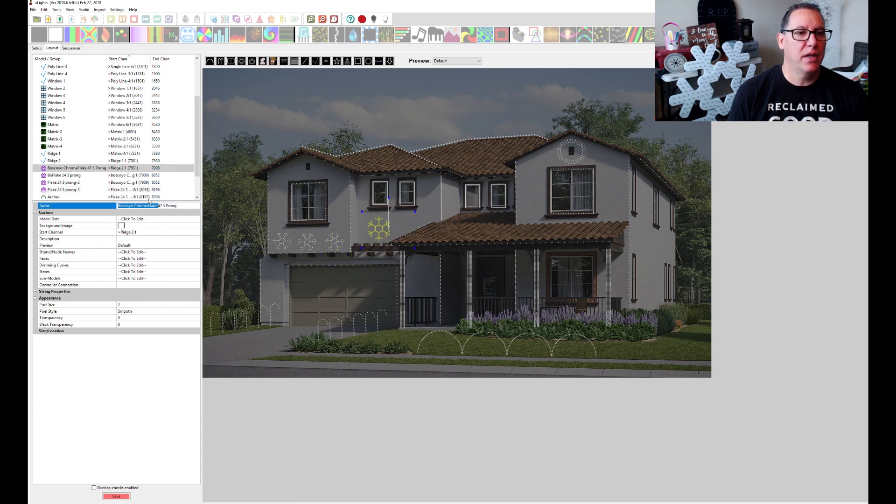
click(148, 206)
key(BackSpace)
key(BackSpace)
key(BackSpace)
key(BackSpace)
key(BackSpace)
key(BackSpace)
key(BackSpace)
key(BackSpace)
key(BackSpace)
key(BackSpace)
key(BackSpace)
key(BackSpace)
key(BackSpace)
key(BackSpace)
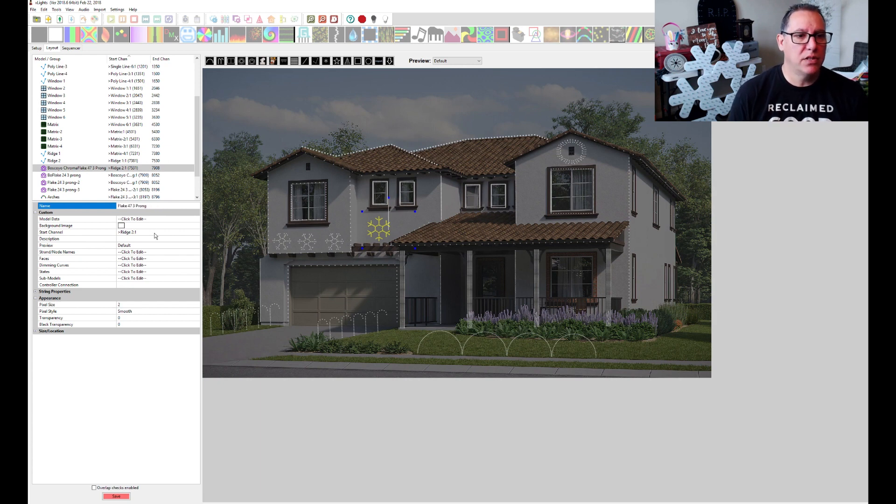
key(Return)
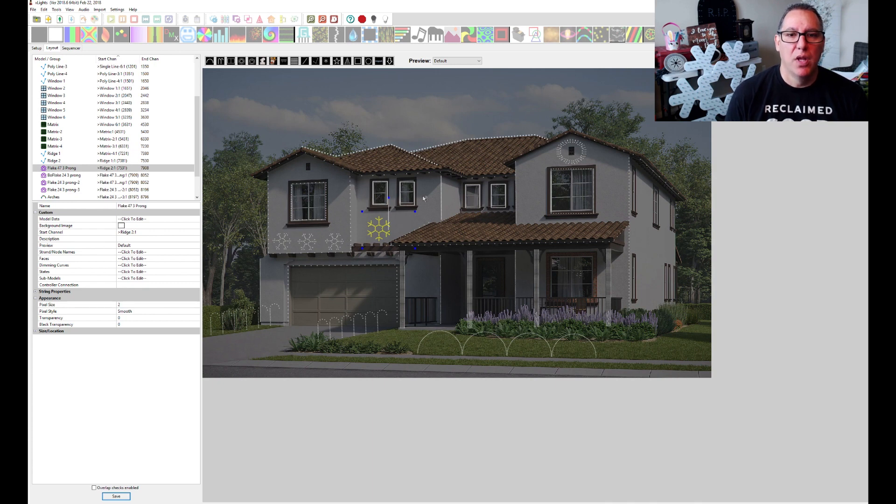
Rename Single Line-3, the upper vertical line between the two pairs of small windows, as "Upper Vert 1".
click(441, 191)
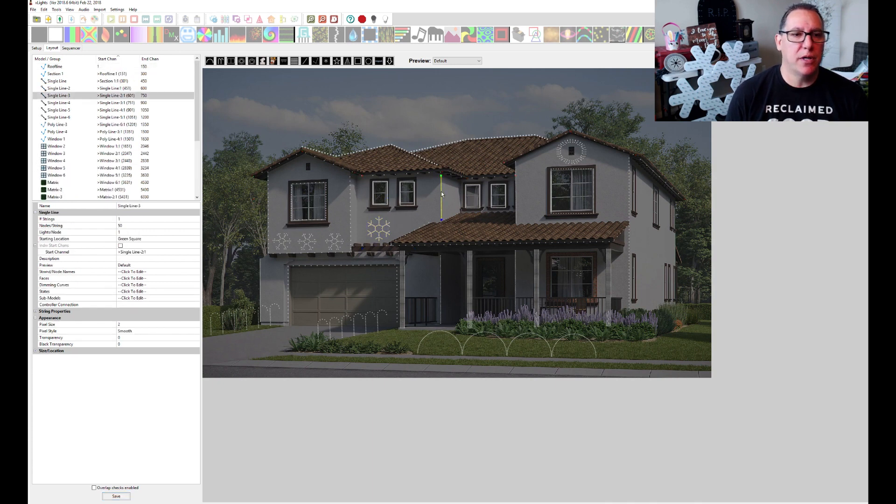
click(143, 206)
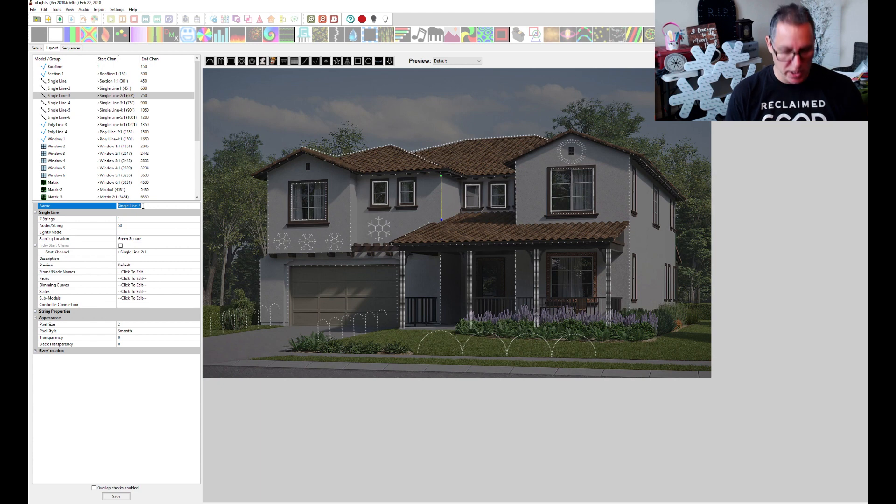
text(Upper Vert)
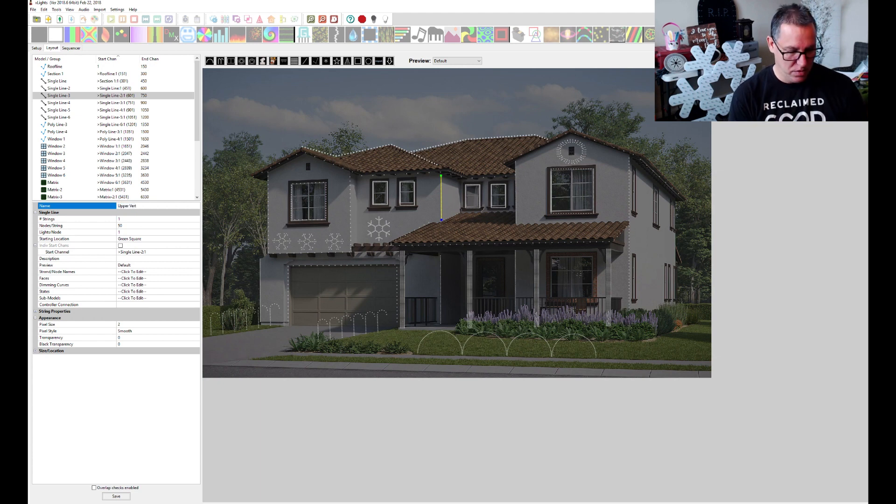
text( 1)
key(Return)
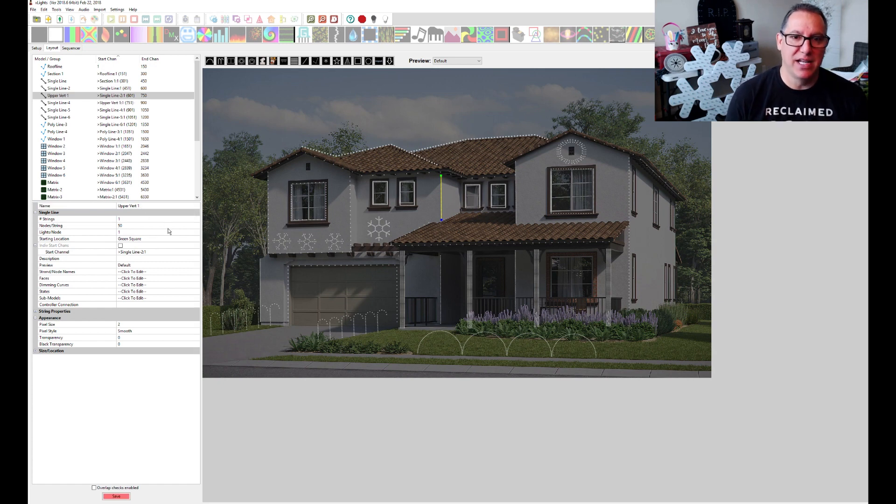
Rename Single Line-4, the upper vertical line at the near edge of the gabled wall section, as "Upper Vert 2".
click(515, 200)
click(515, 201)
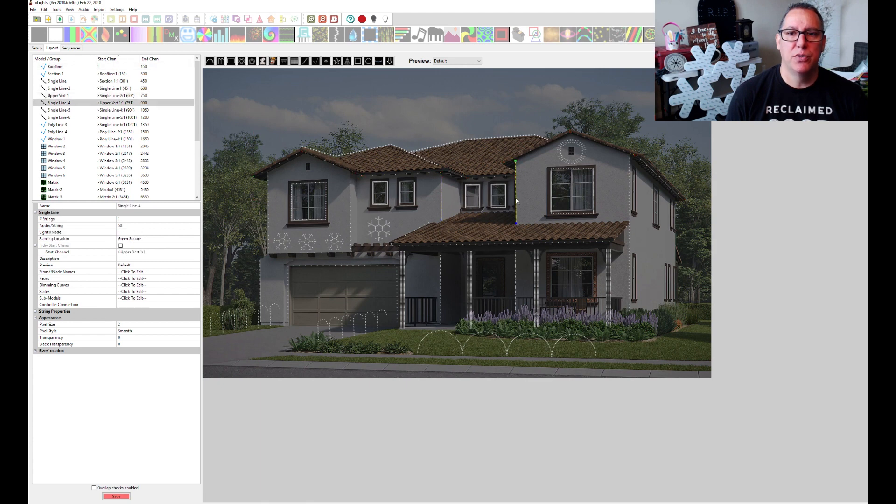
click(134, 206)
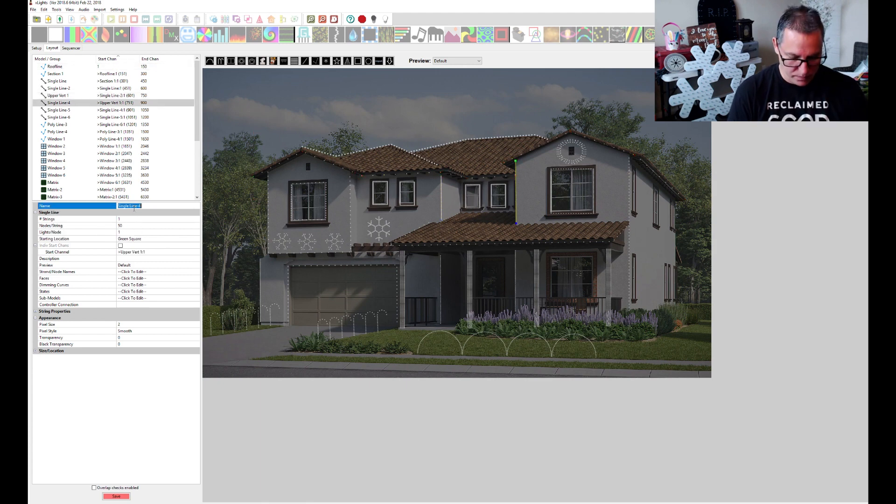
text(Upper Vert)
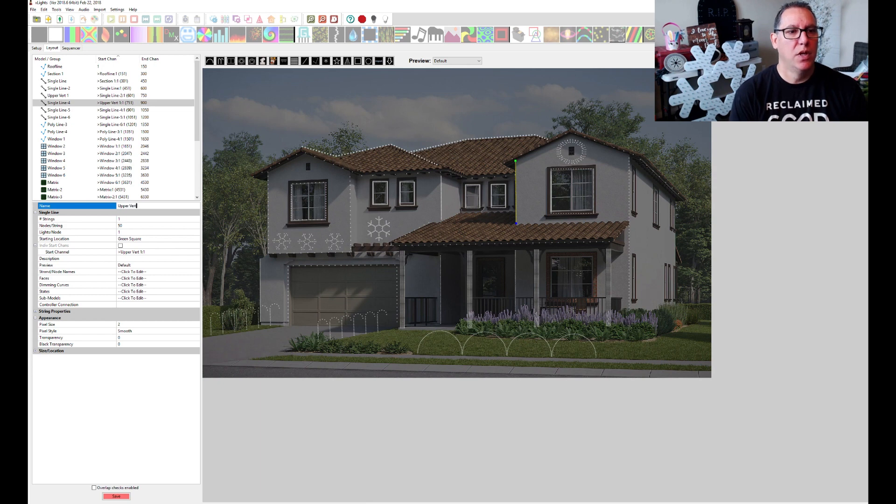
text( 2)
key(Return)
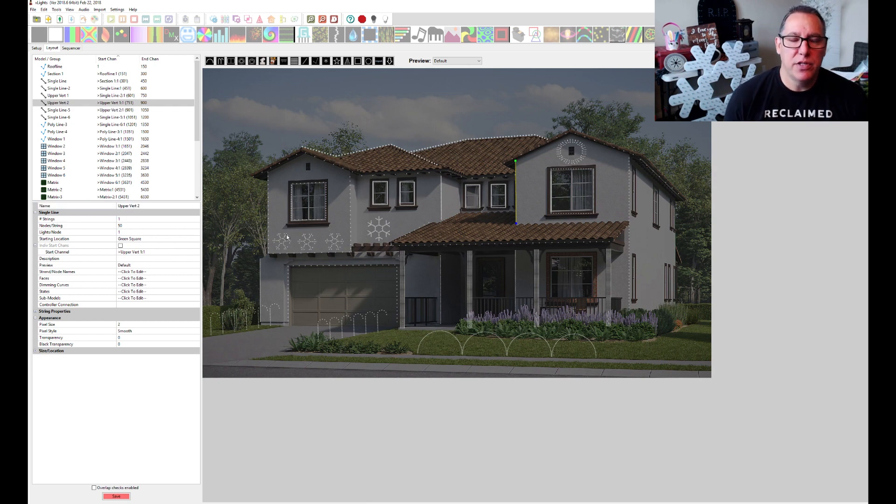
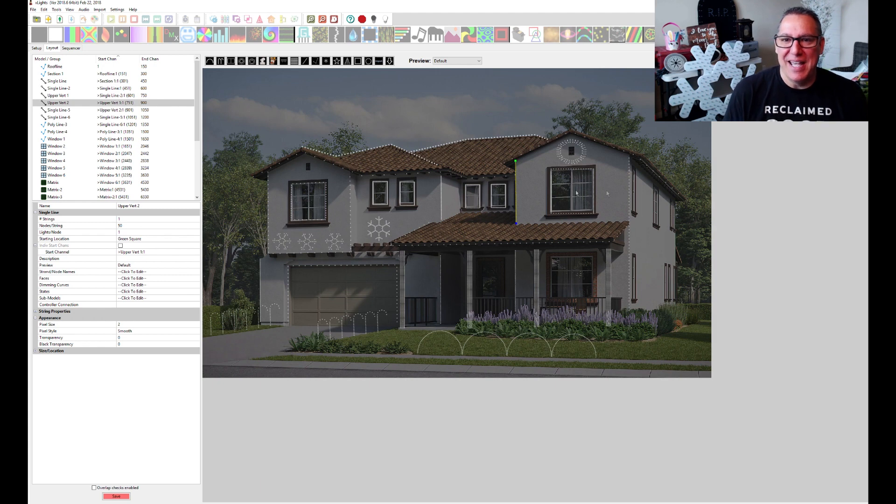
Rename Single Line-6, the tall vertical line on the house's right front corner, as "Vert 4".
click(629, 198)
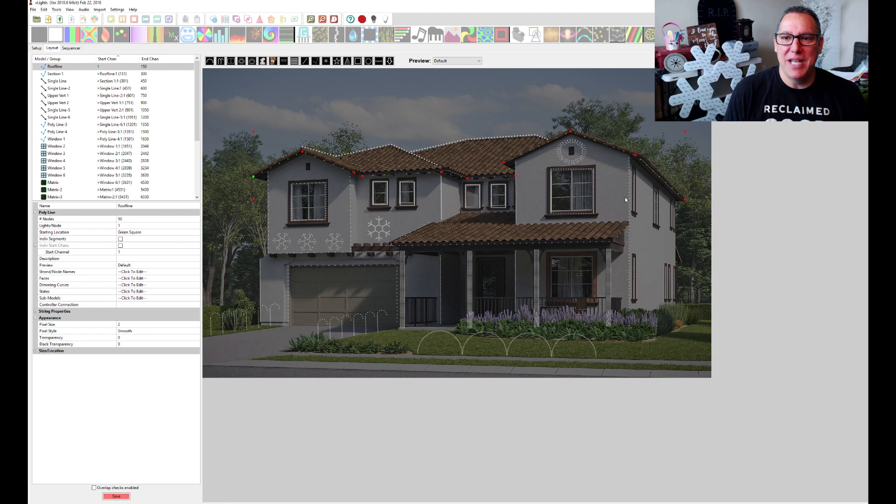
click(628, 203)
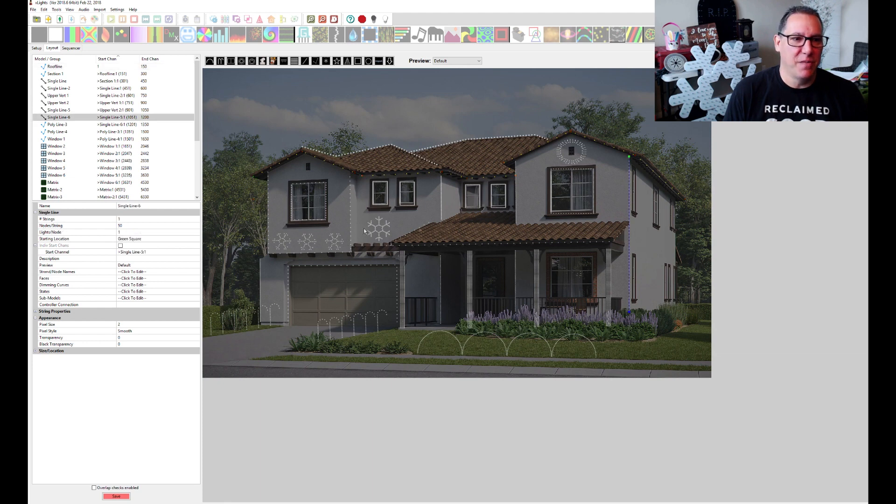
click(147, 206)
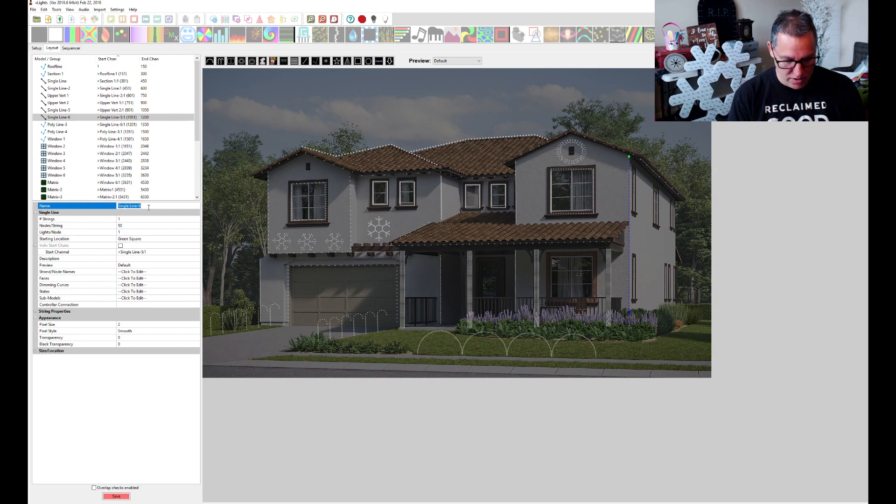
text(Vert)
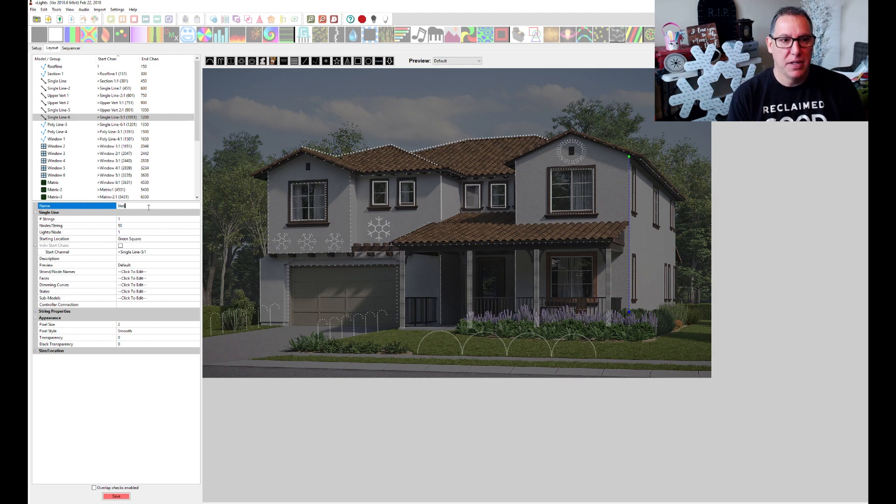
text( 4)
key(Return)
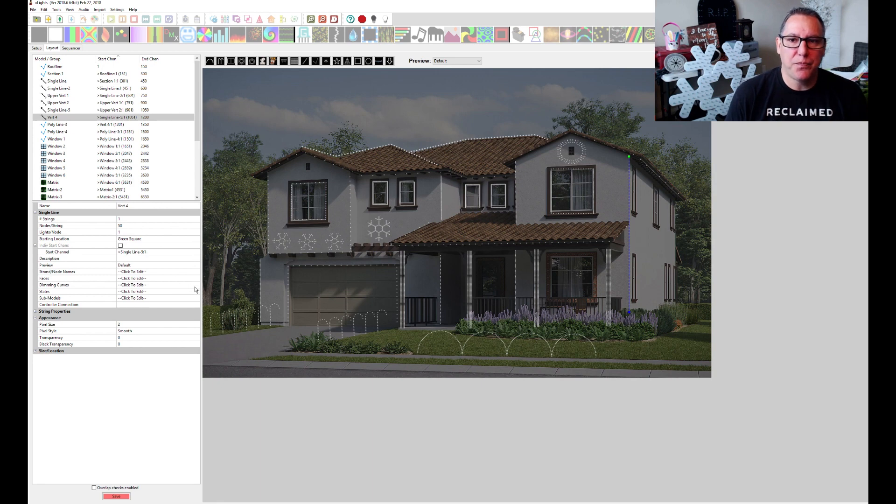
Rename the Single Line model on the lower vertical corner left of the garage door as "Lower Vert 5".
click(260, 291)
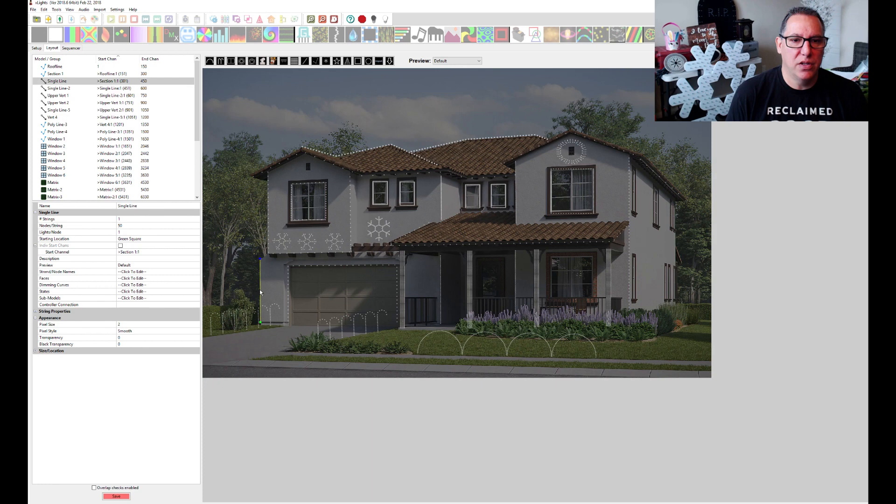
click(135, 206)
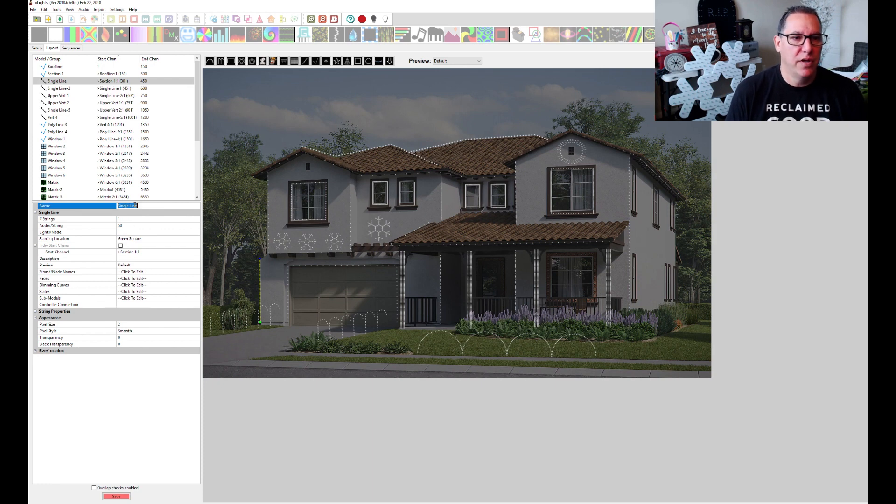
text(Lower)
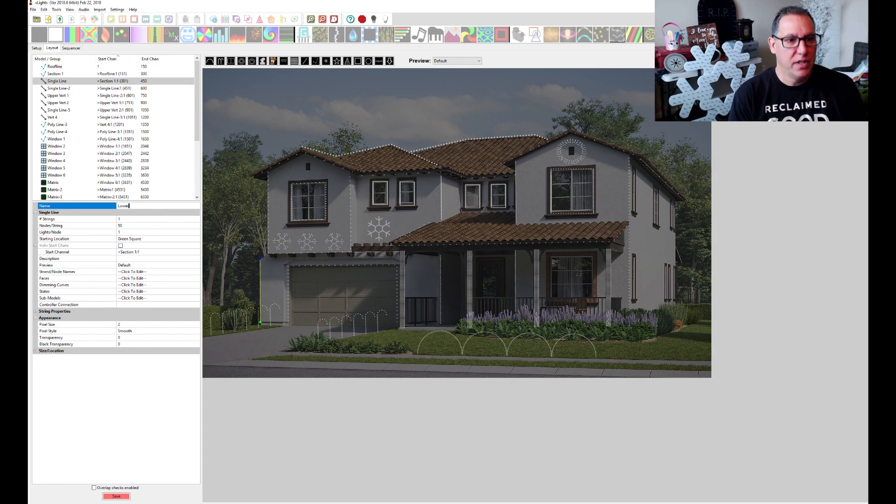
text( Ver 5)
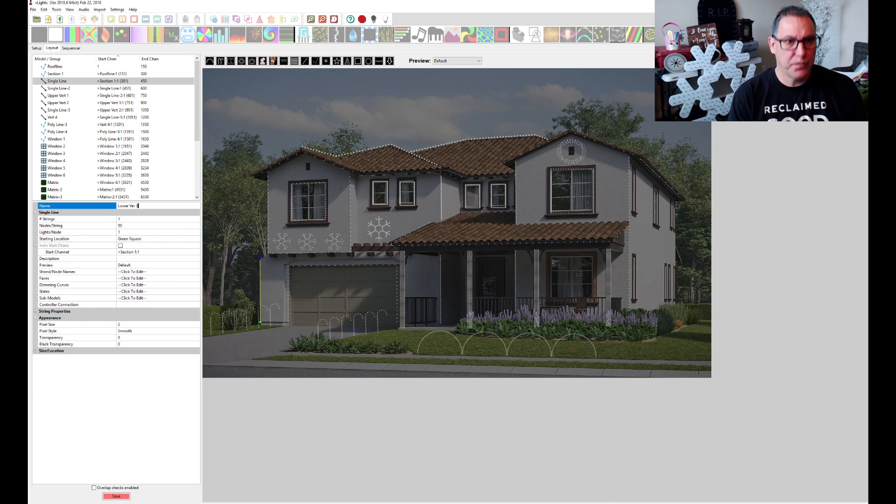
key(Return)
click(138, 207)
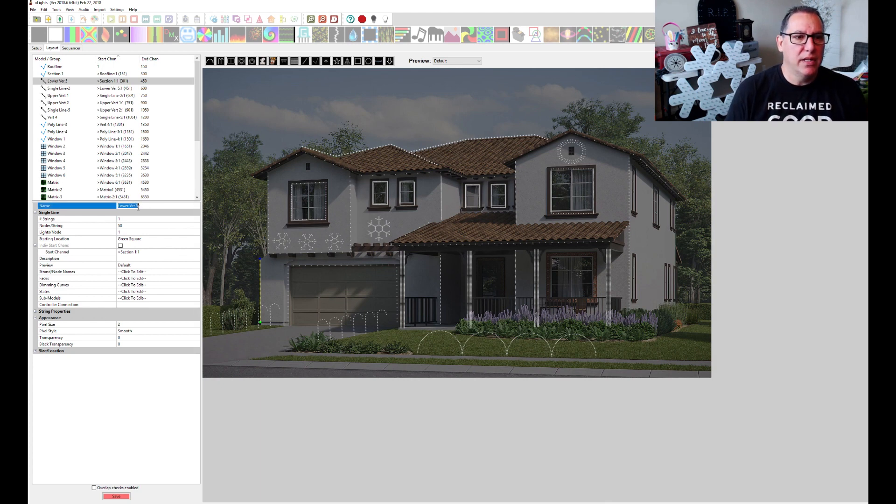
click(135, 207)
text(t)
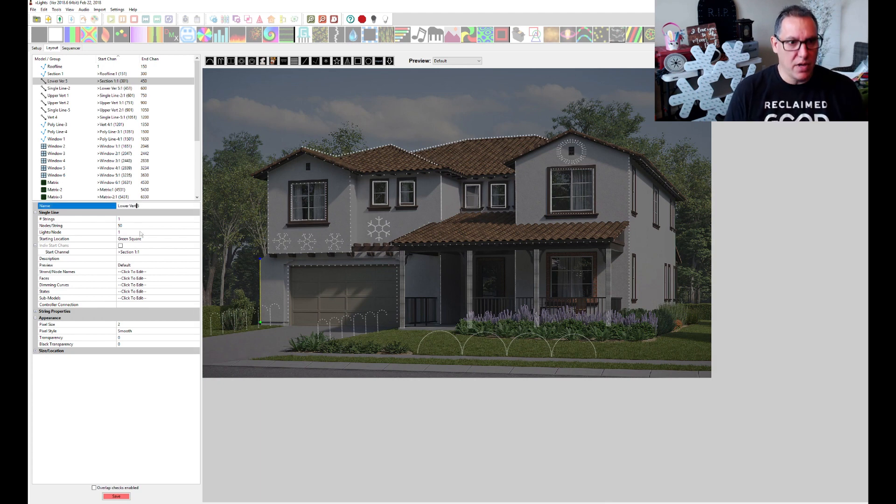
key(Return)
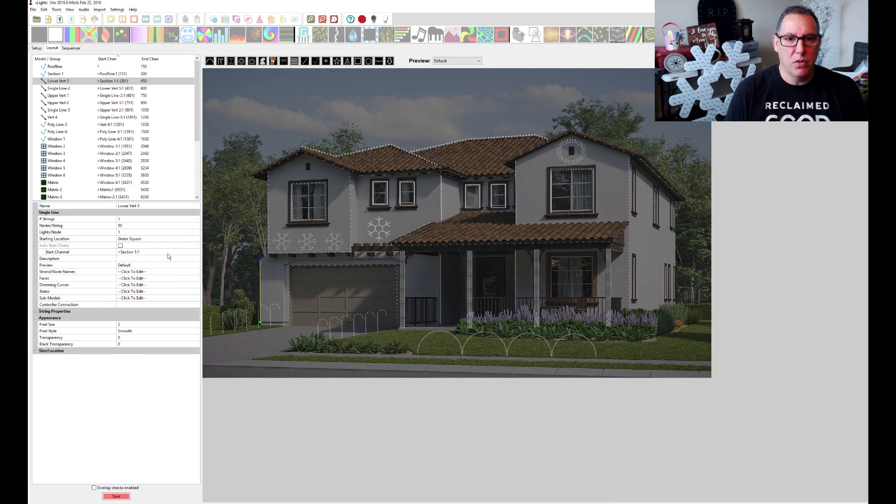
Rename Single Line-2, the lower vertical line on the porch wall beside the garage, as "Lower Vert 6".
click(440, 279)
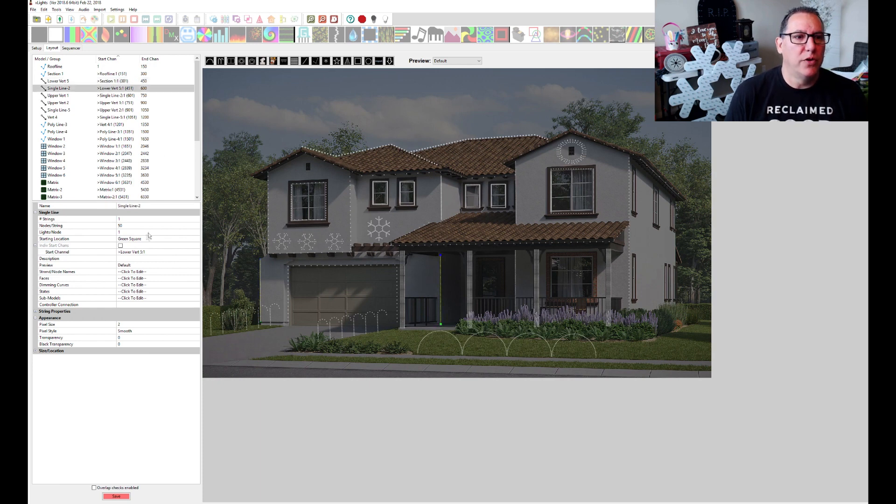
click(139, 206)
text(Lower Vert 6)
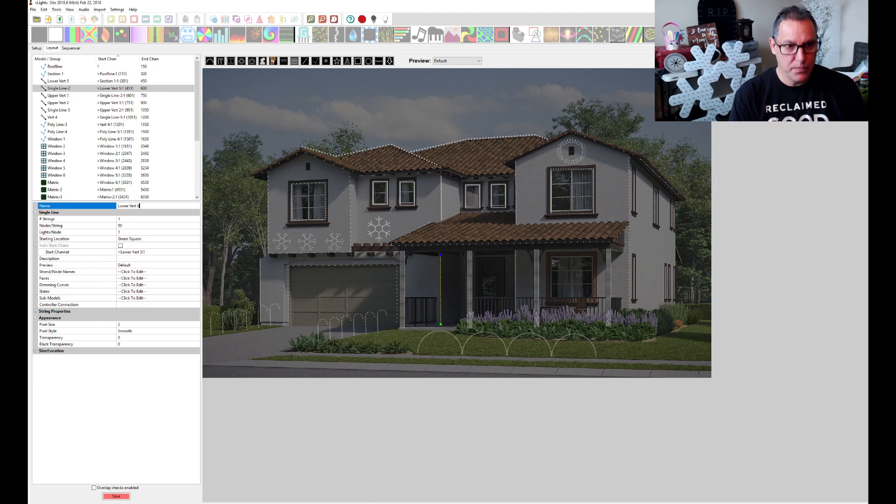
key(Return)
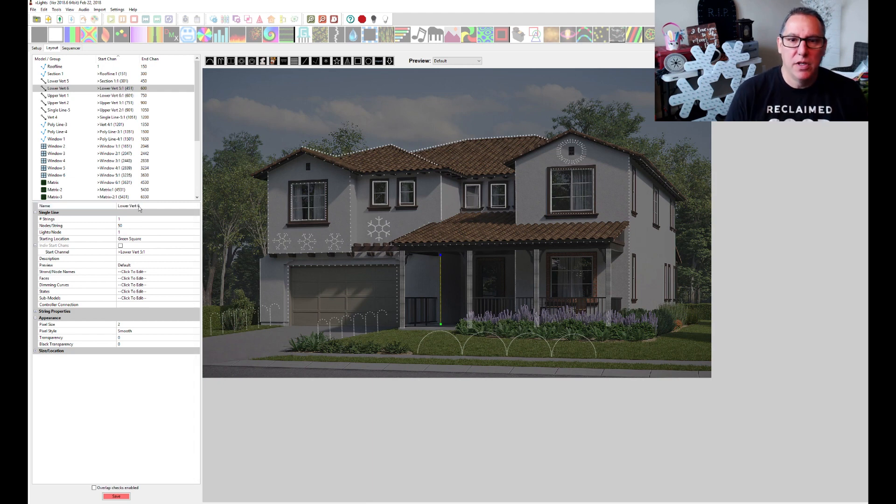
Rename Single Line-5, the lower vertical line between the porch's middle columns, as "Lower Vert 7" and save the layout.
click(515, 290)
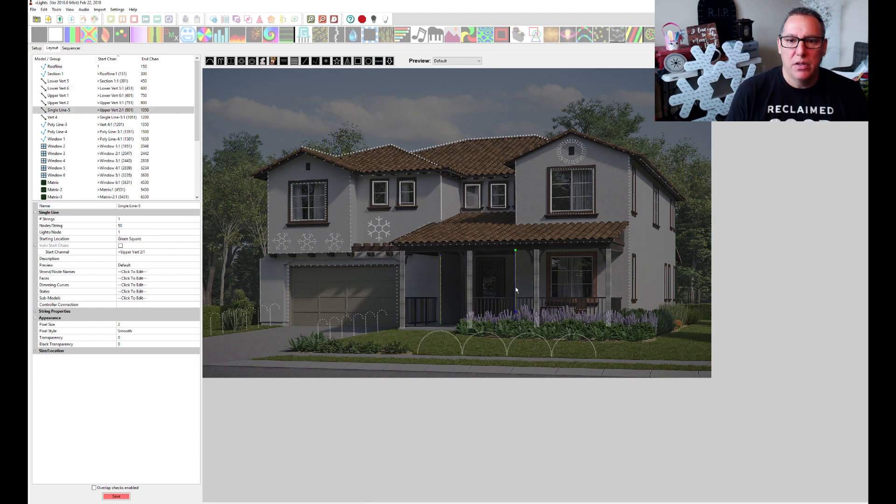
click(128, 205)
text(Lower )
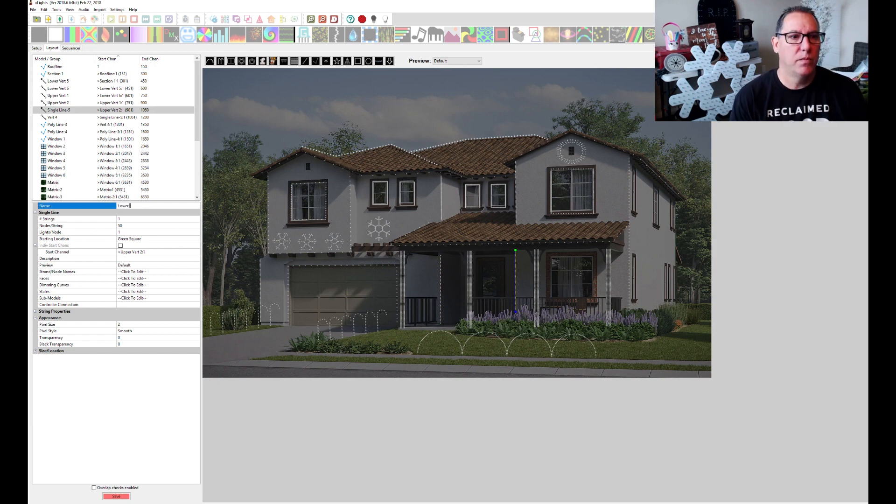
text(Vert 7)
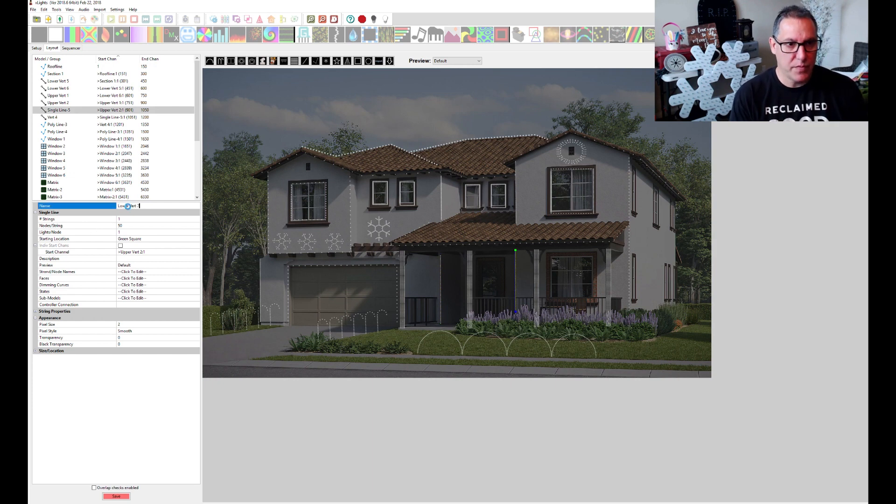
key(Return)
click(117, 496)
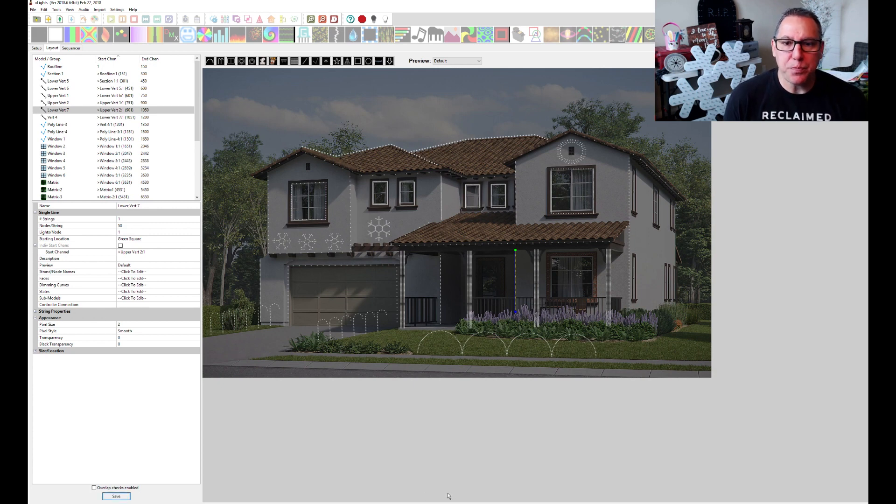
Rename the Candy Canes model on the lawn left of the driveway as "Candy Canes Left".
click(439, 350)
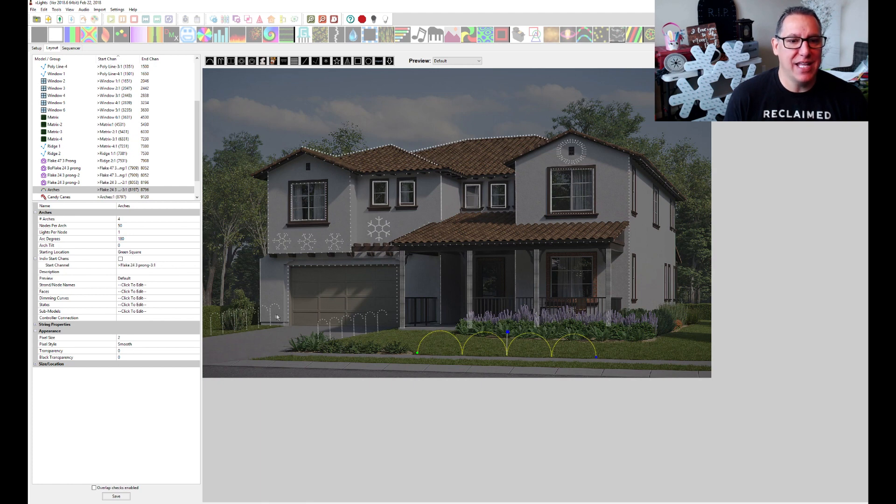
click(262, 317)
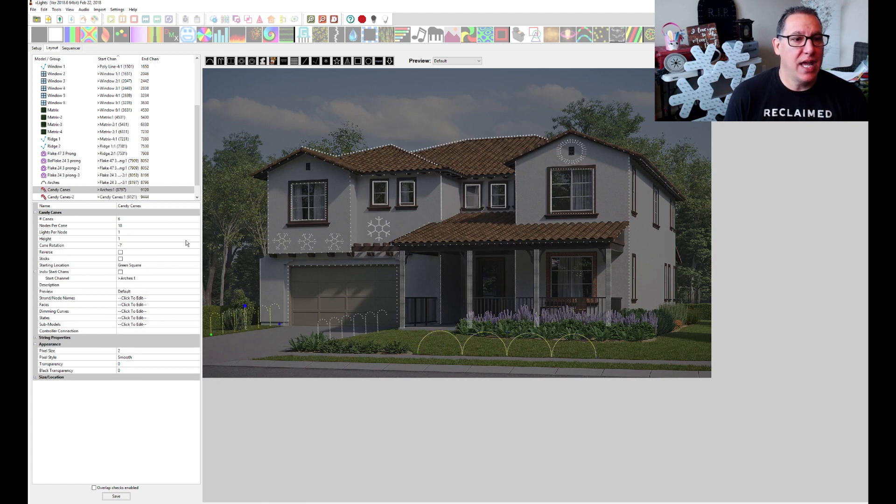
click(162, 206)
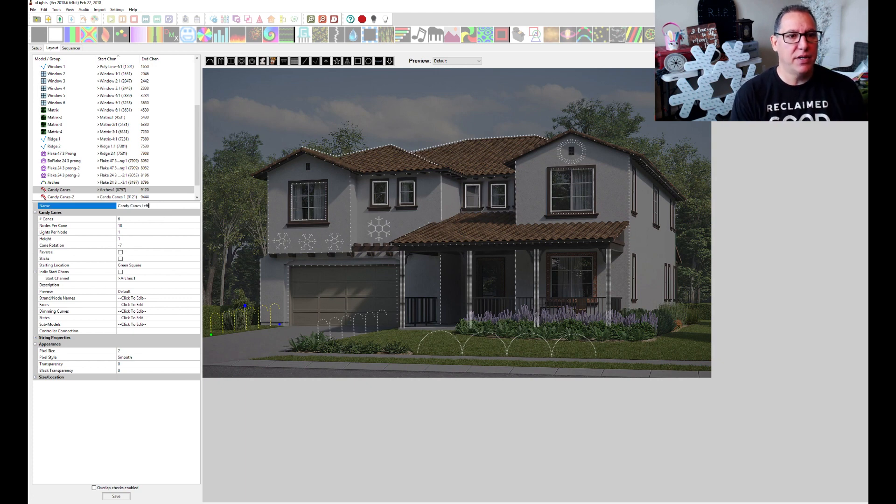
key(Return)
Rename Candy Canes-2, the row in front of the garage, as "Candy Canes Right" and save the layout.
click(348, 334)
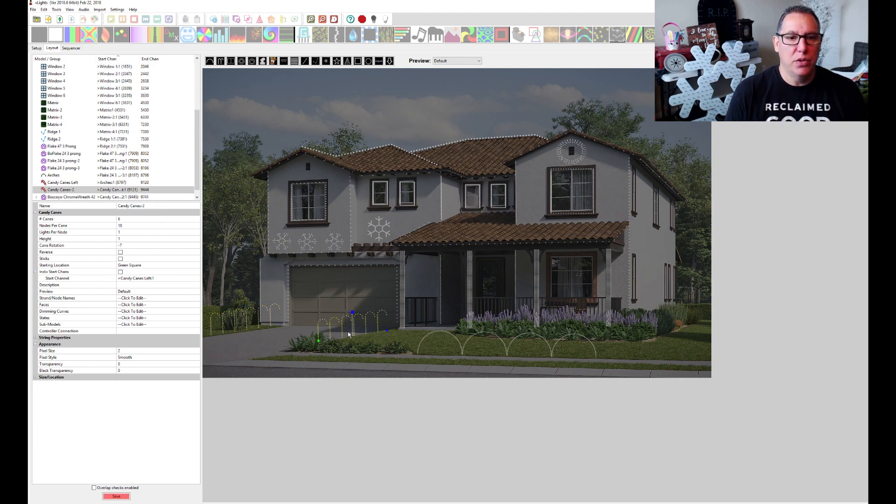
click(140, 206)
drag(131, 206, 215, 214)
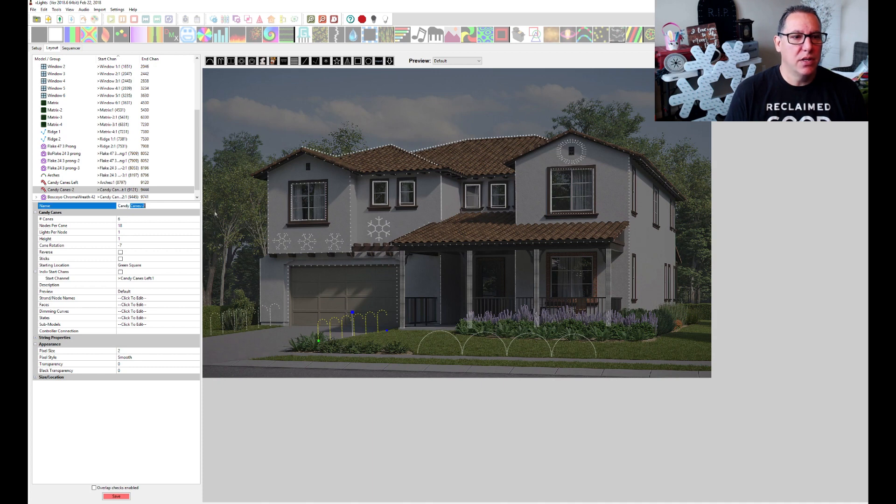
click(157, 204)
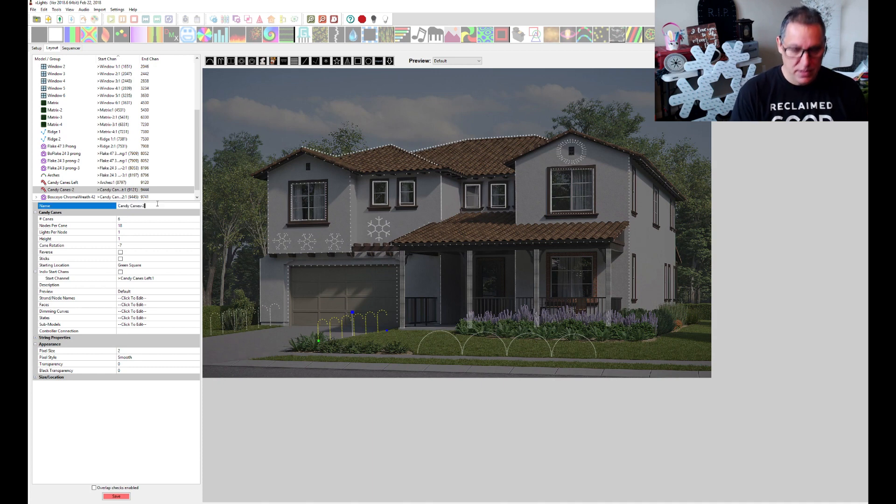
text(Right)
key(Return)
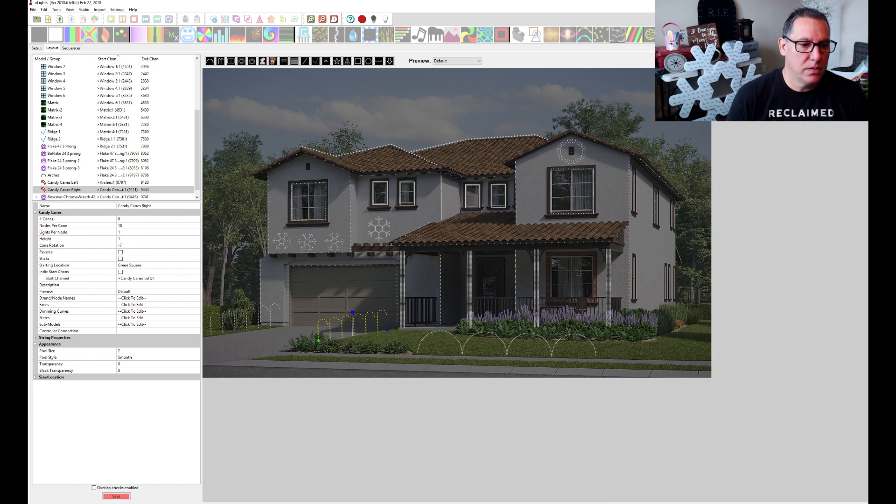
click(115, 498)
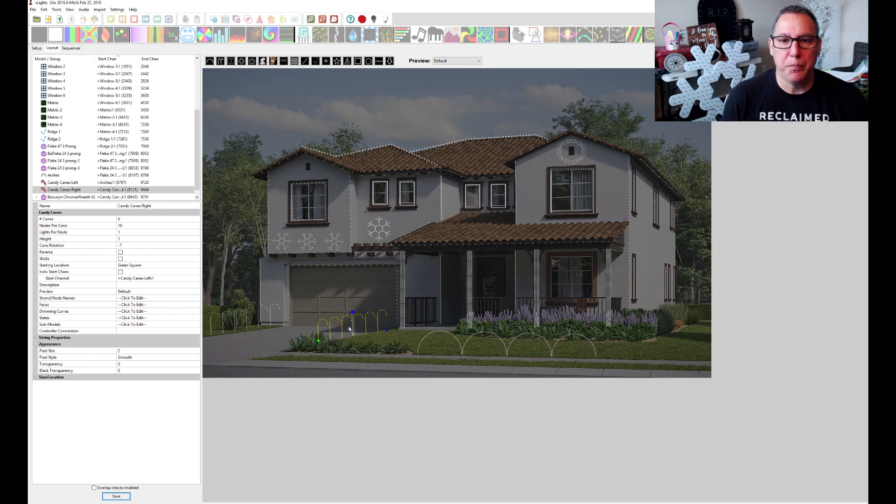
Rename the Matrix model on the porch column beside the garage as "Column 1".
click(401, 282)
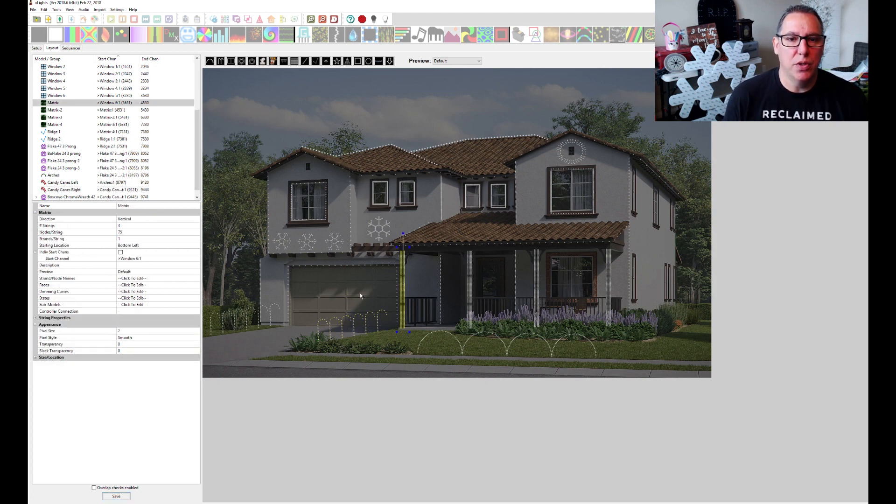
click(134, 206)
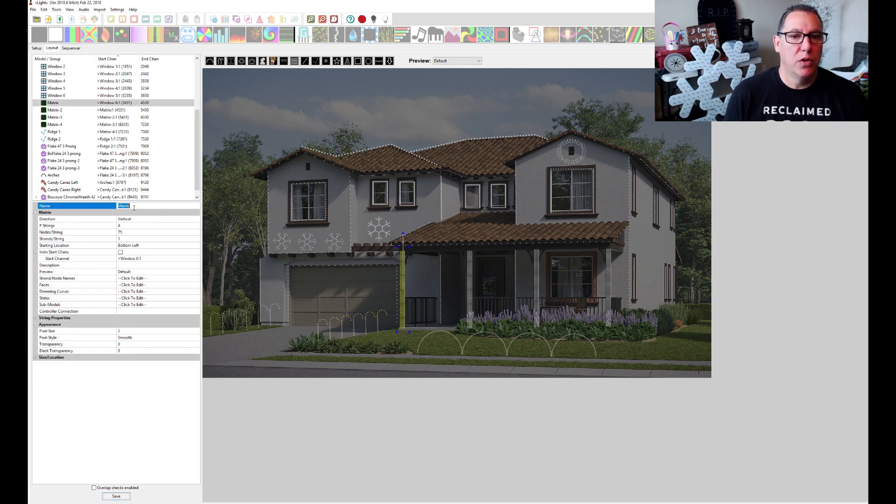
text(Column 1)
key(Return)
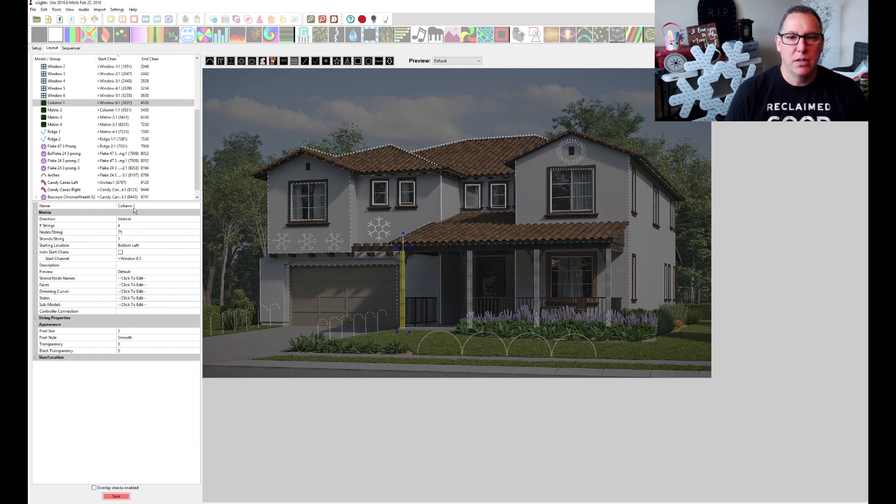
Rename Matrix-2, on the second porch column from the garage, as "Column 2".
click(470, 303)
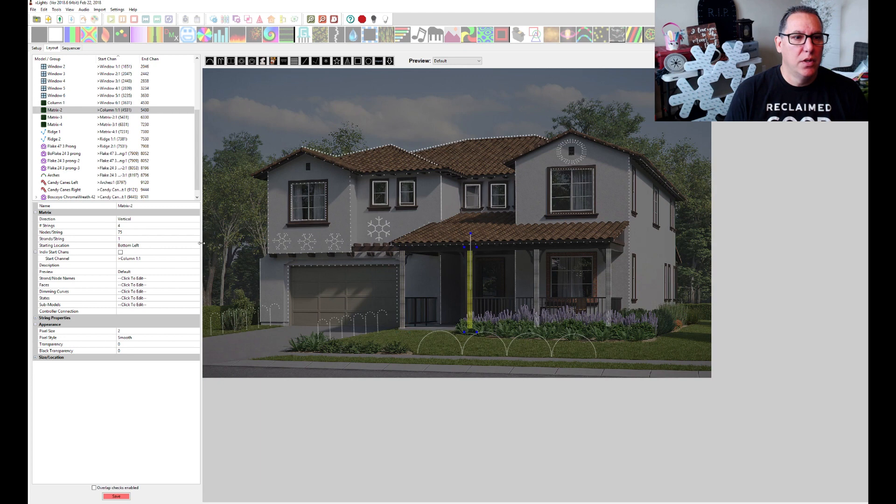
click(148, 206)
text(C)
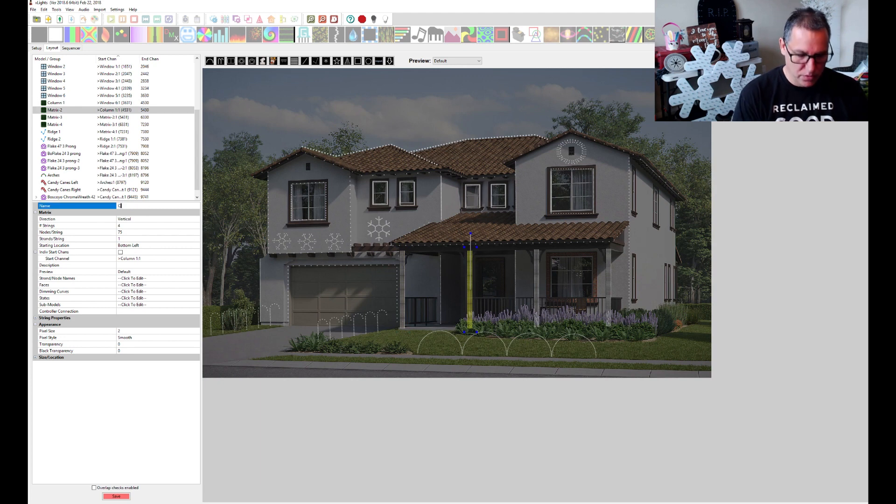
text(olumn 2)
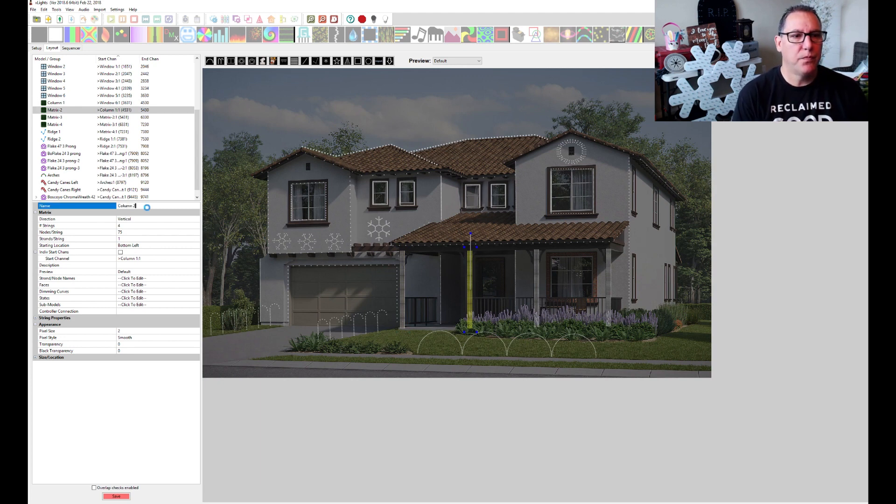
key(Return)
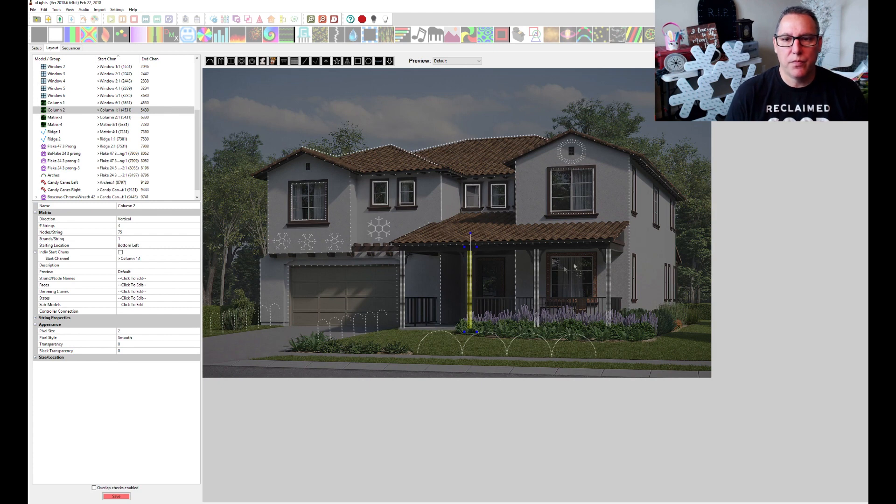
Rename Matrix-3, on the third porch column from the garage, as "Coumn 3".
click(537, 285)
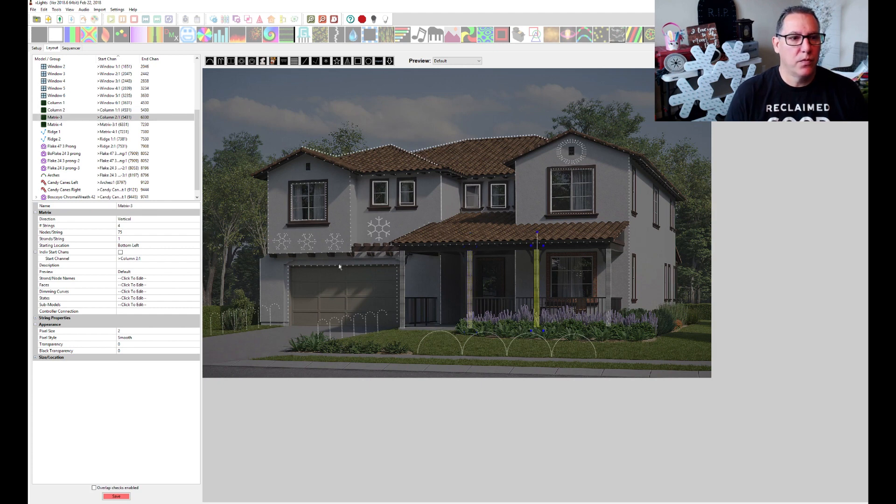
click(171, 207)
text(Coumn 3)
key(Return)
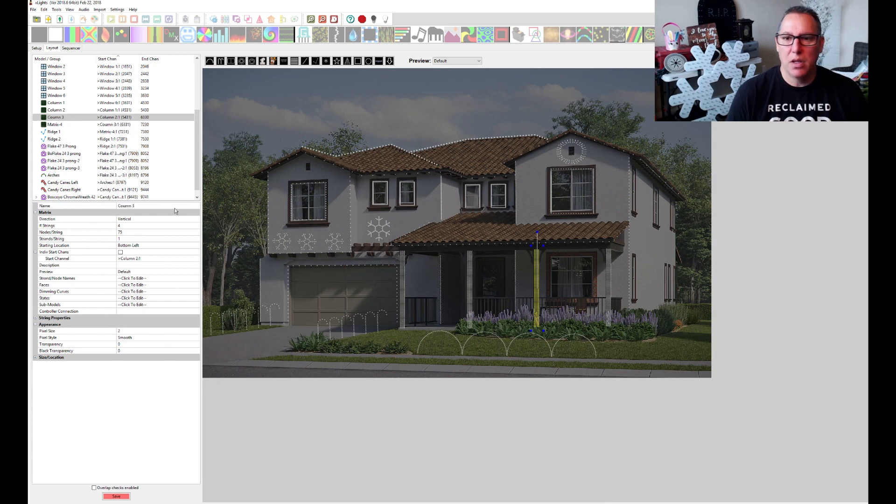
Rename Matrix-4, on the porch column farthest from the garage, as "Column 4".
click(608, 283)
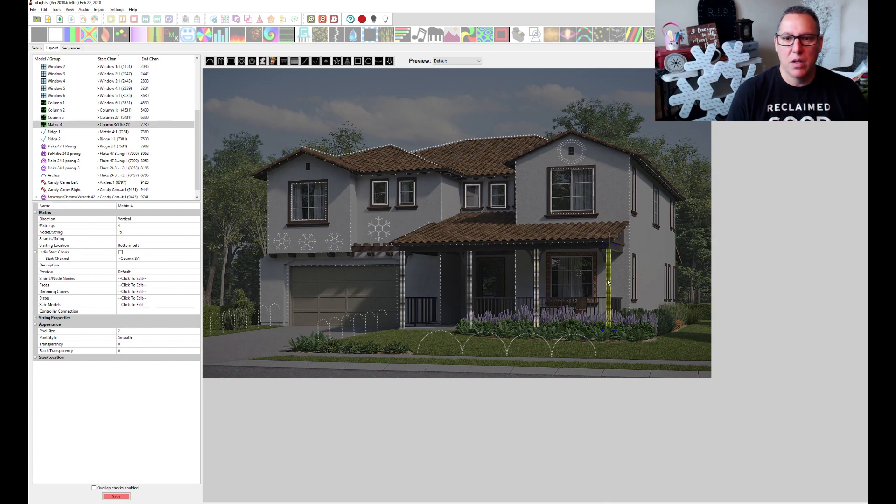
click(196, 207)
text(Column 4)
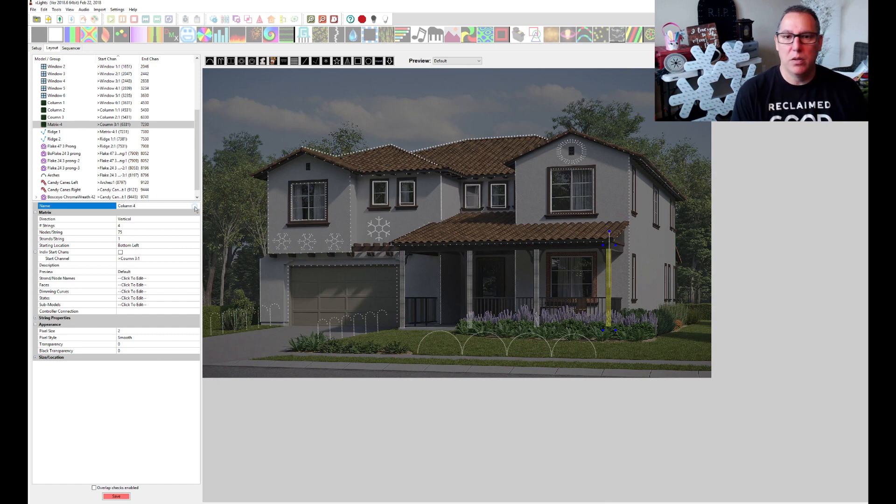
key(Return)
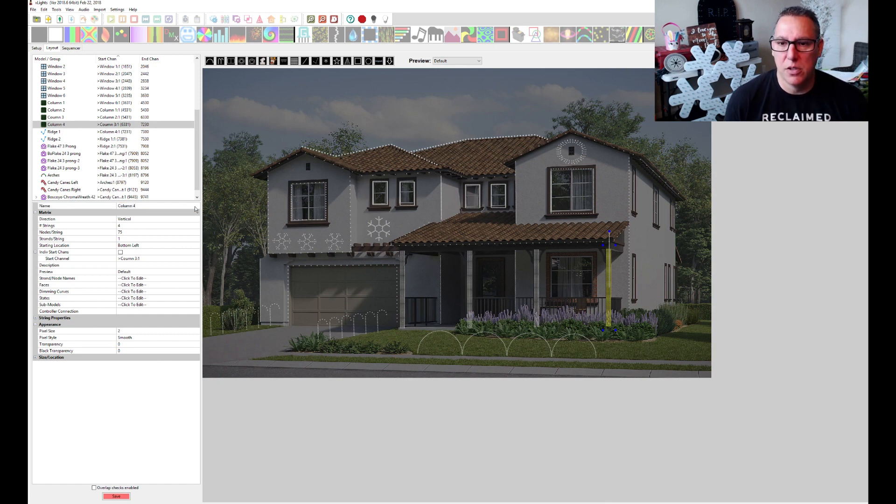
Rename Poly Line-3, the outline around the garage door, as "Garage".
click(298, 267)
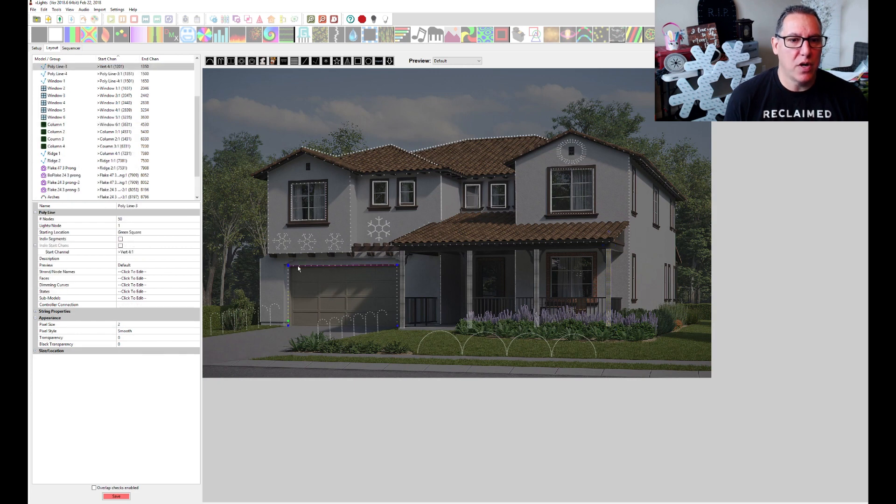
click(135, 206)
text(Garage)
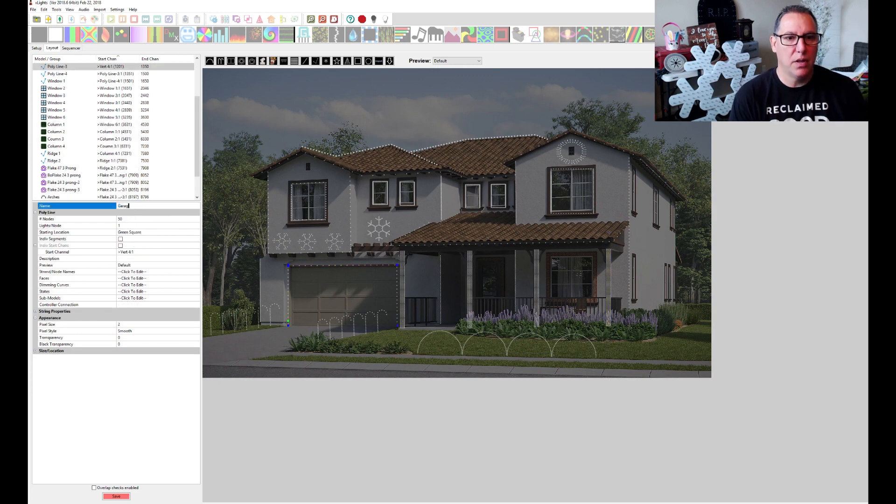
key(Return)
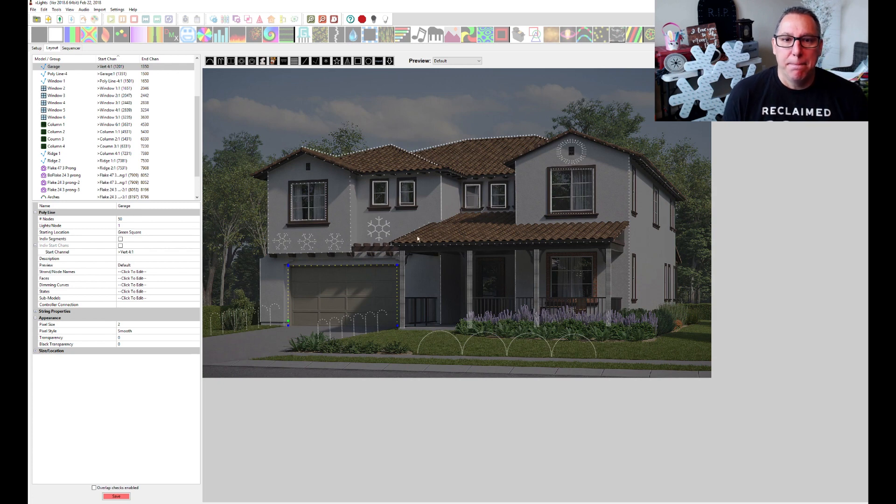
Rename Poly Line-4, the line along the porch roof edge, as "Patio Eaves".
click(410, 233)
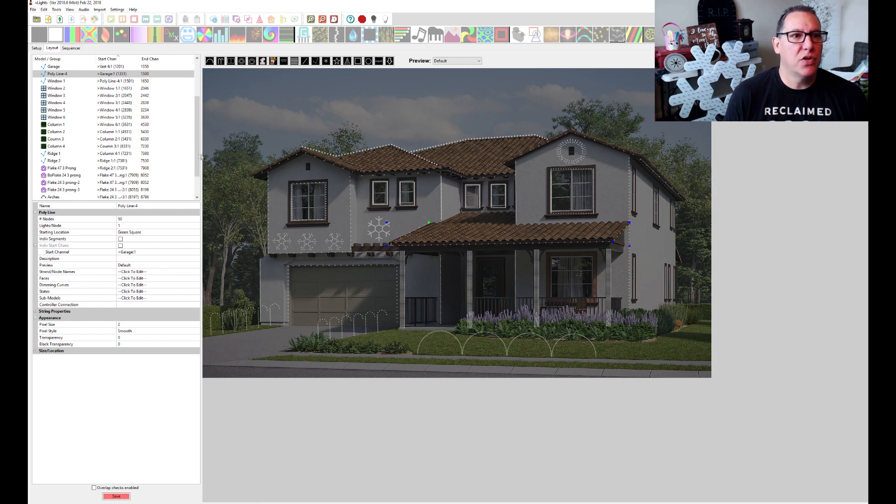
scroll(190, 150, up, 3)
click(93, 133)
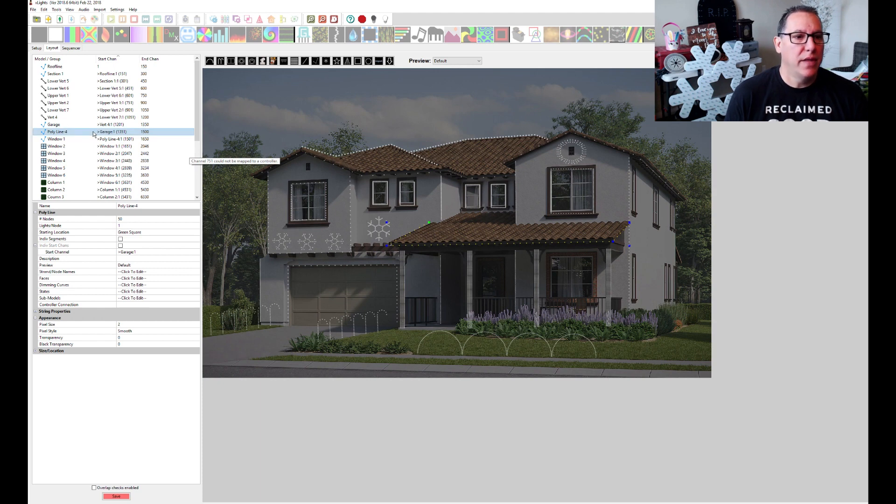
click(141, 207)
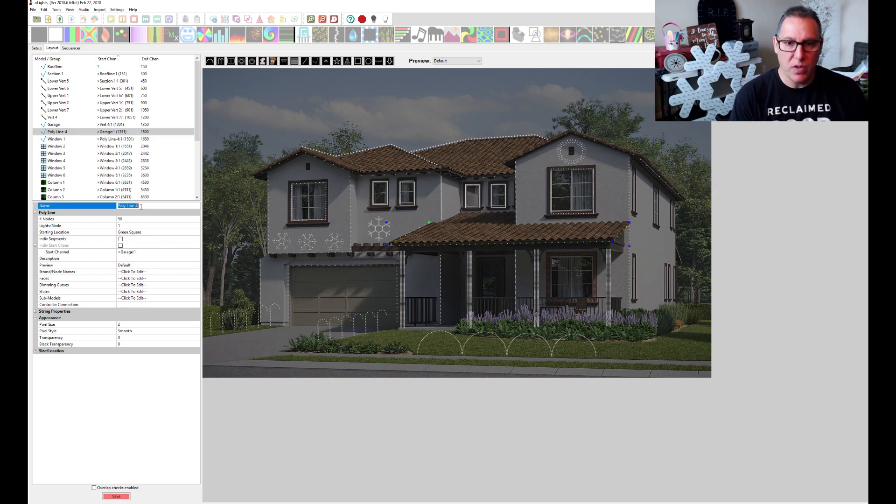
text(Patio Eaves)
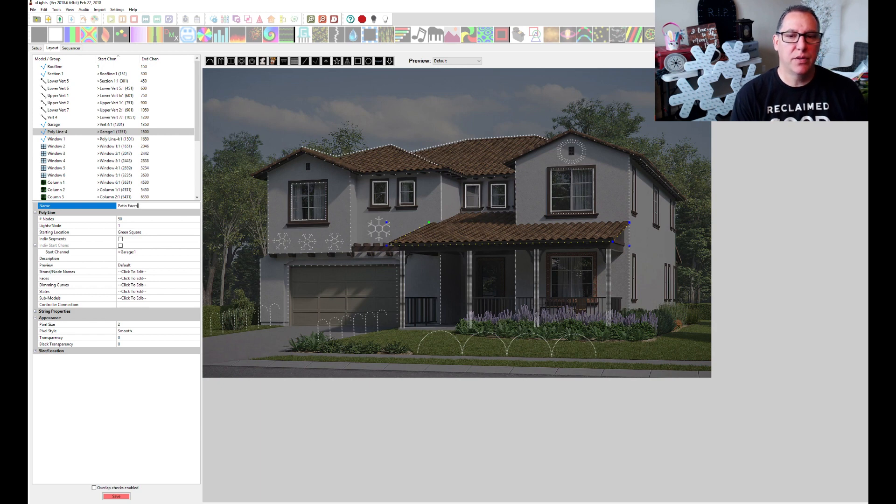
key(Return)
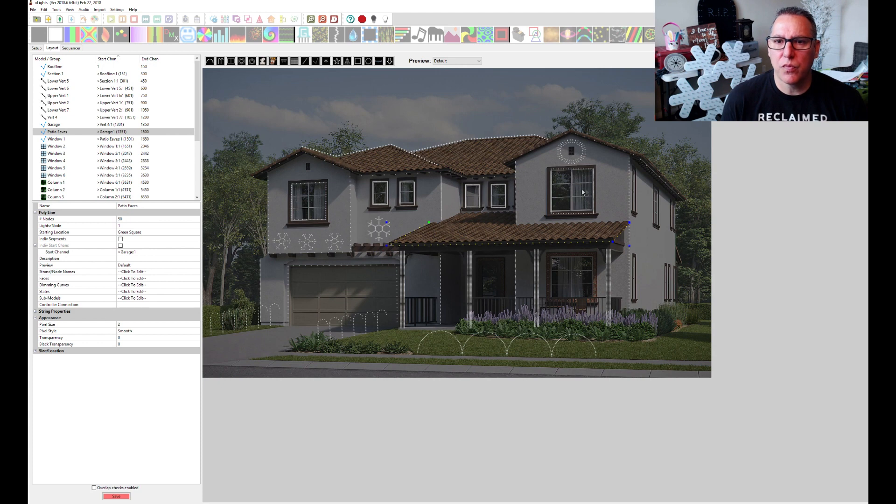
Rename the Boscoyo ChromaWreath 42 model above the upper window as "Wreath" and save the layout.
click(564, 163)
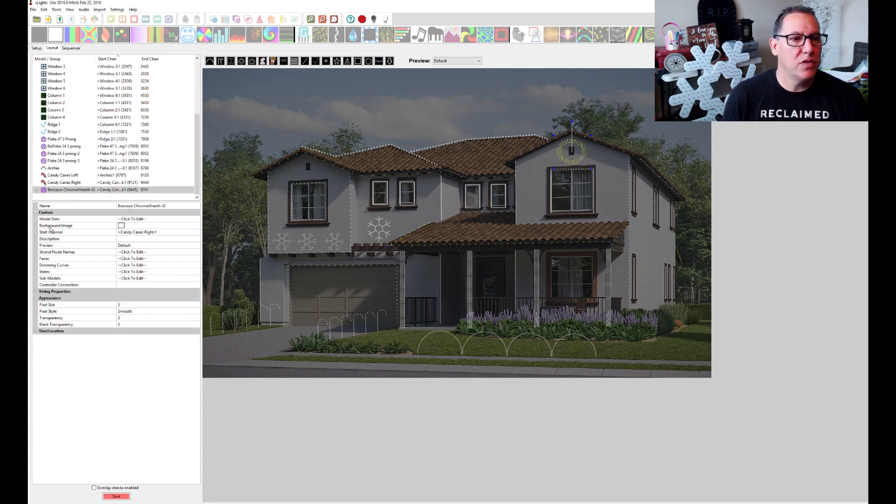
click(148, 206)
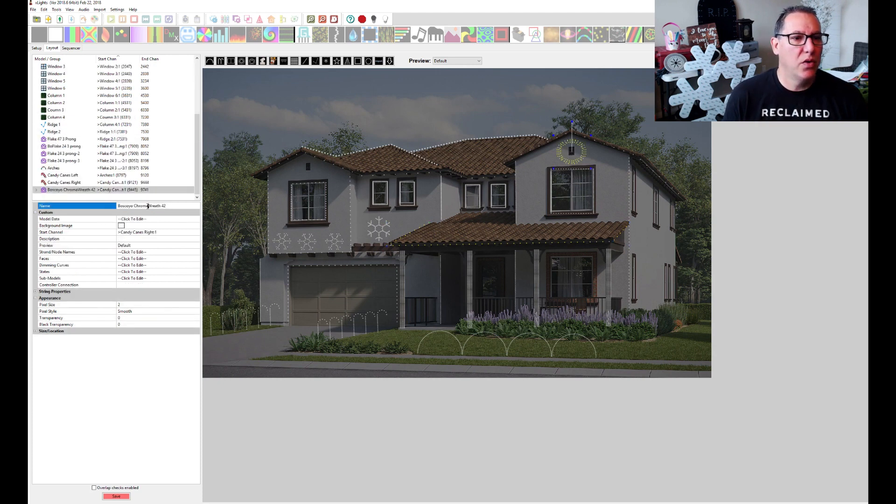
drag(148, 205, 97, 210)
key(BackSpace)
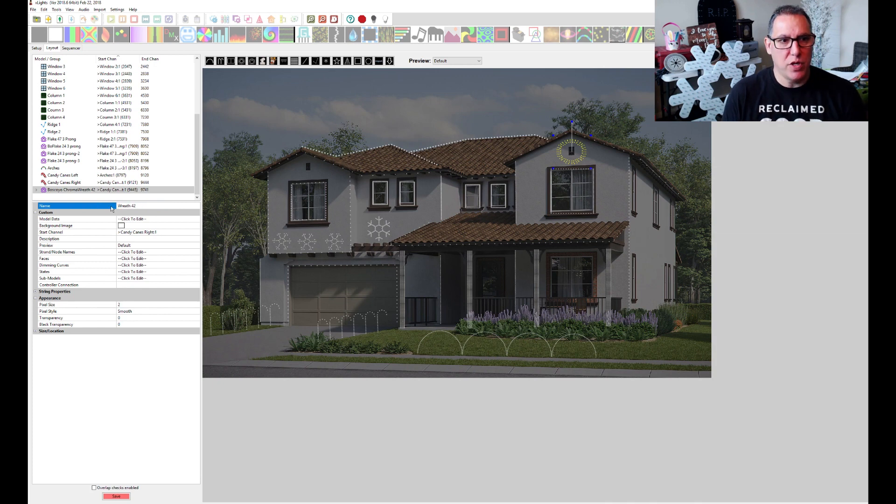
click(137, 207)
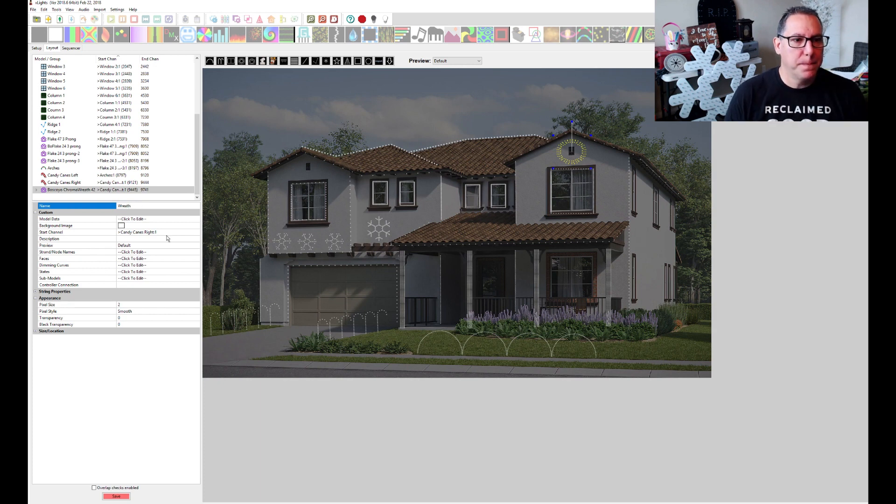
key(Return)
click(117, 497)
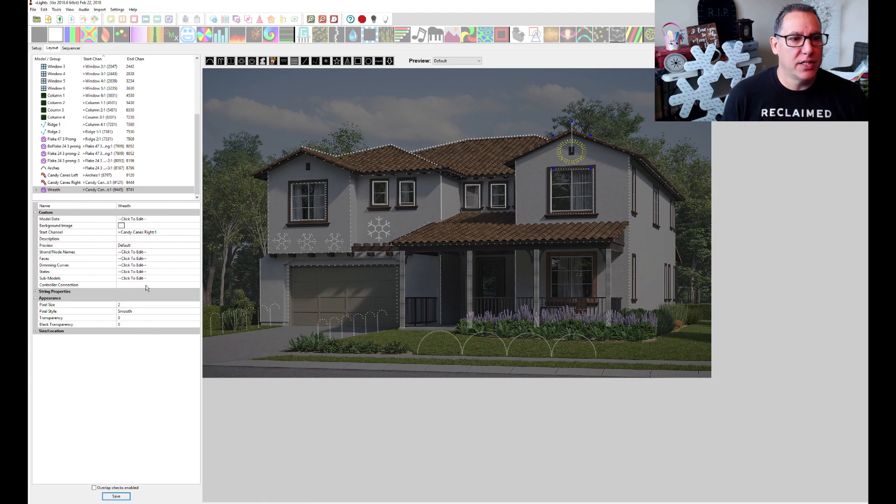
Set the background image's brightness to 0 and save the layout.
click(270, 260)
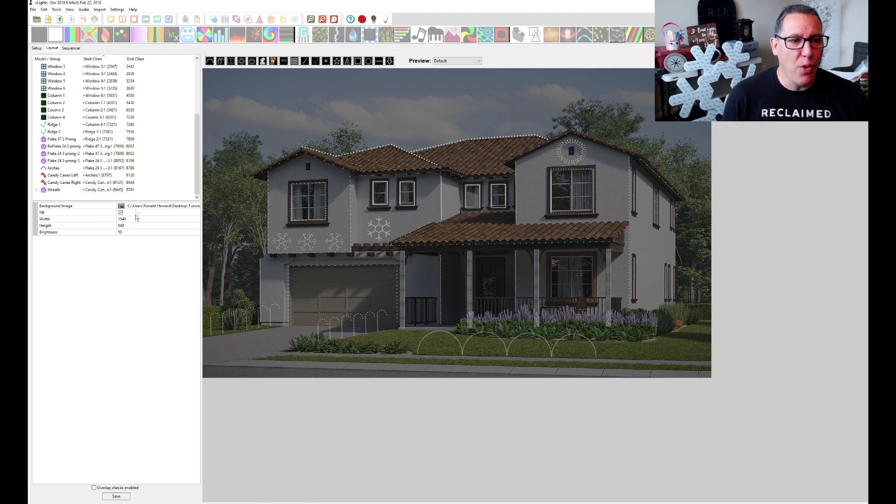
click(133, 234)
text(6)
key(Escape)
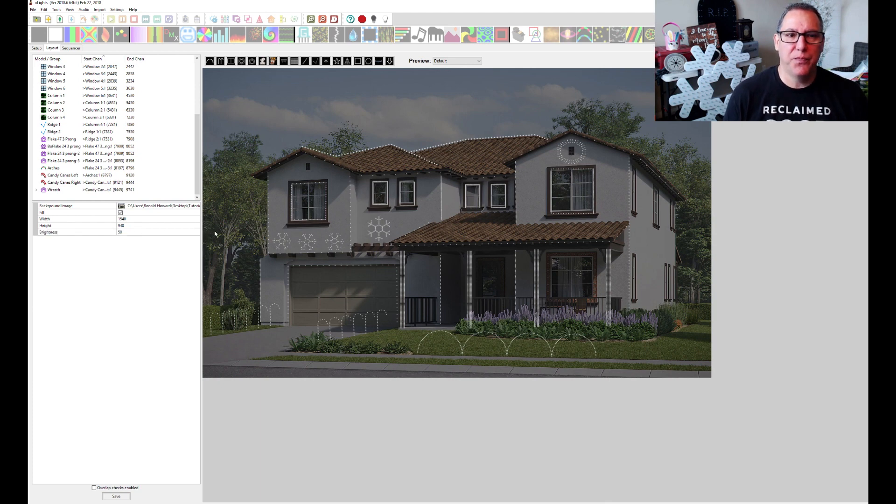
click(138, 233)
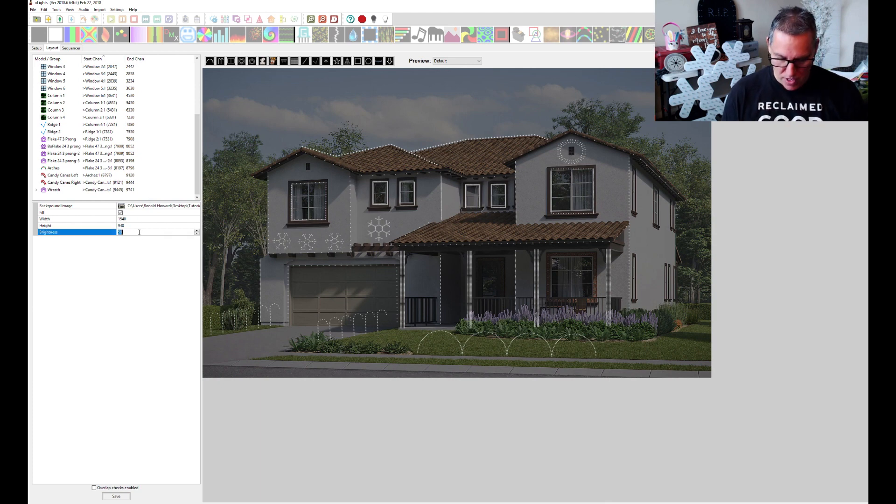
text(0)
key(Up)
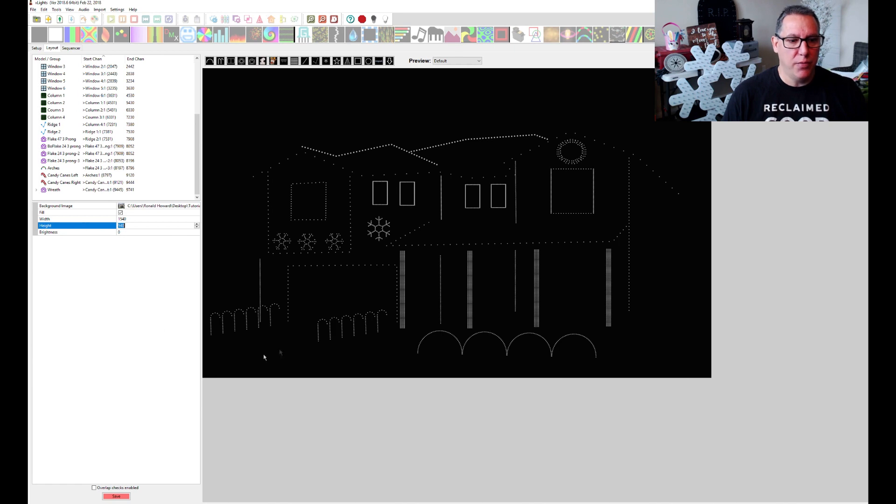
click(121, 497)
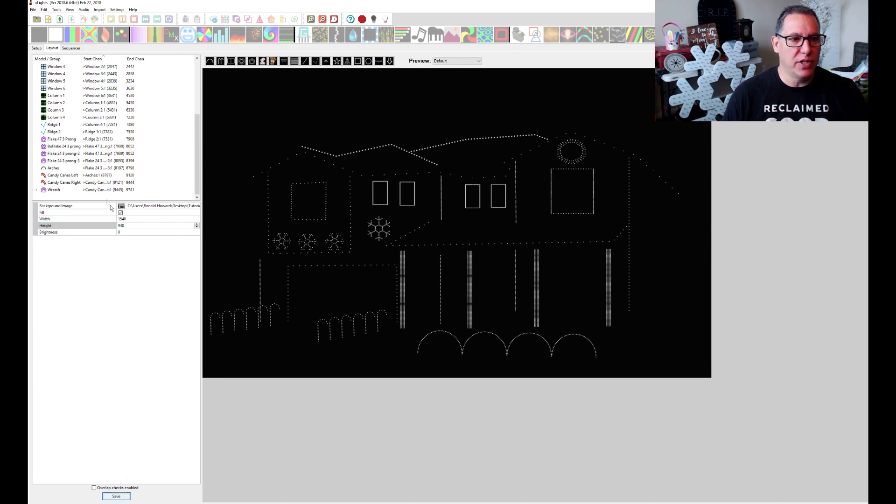
Set the background image's brightness back to 50.
click(123, 233)
text(50)
key(Return)
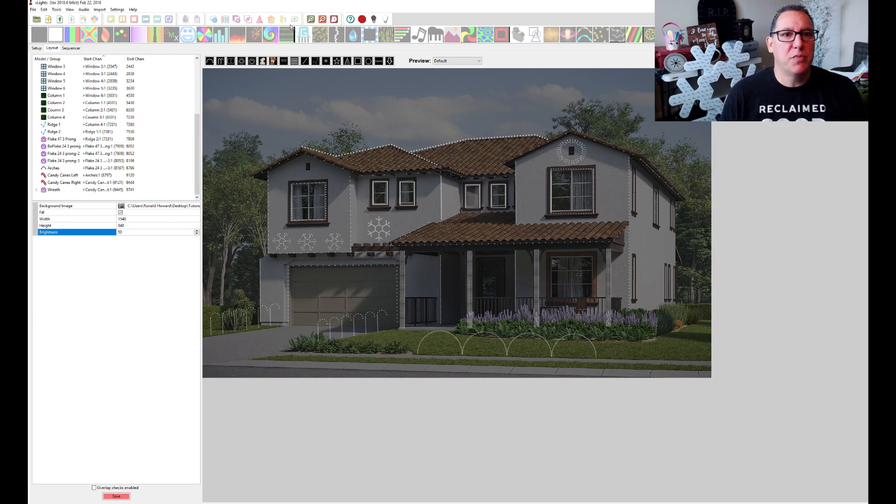
Add a Matrix model over the ground-floor window on the porch and save the layout.
click(293, 62)
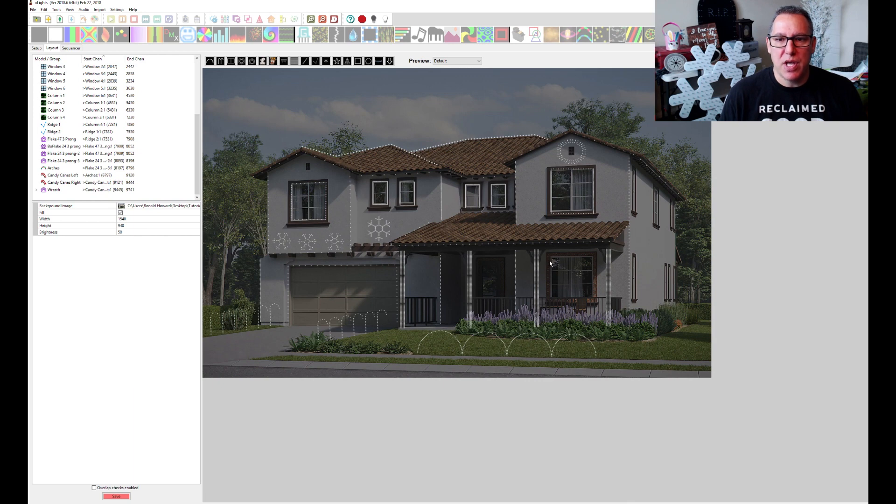
mouse_move(504, 240)
mouse_down()
mouse_move(578, 287)
mouse_move(578, 276)
mouse_move(591, 285)
mouse_up()
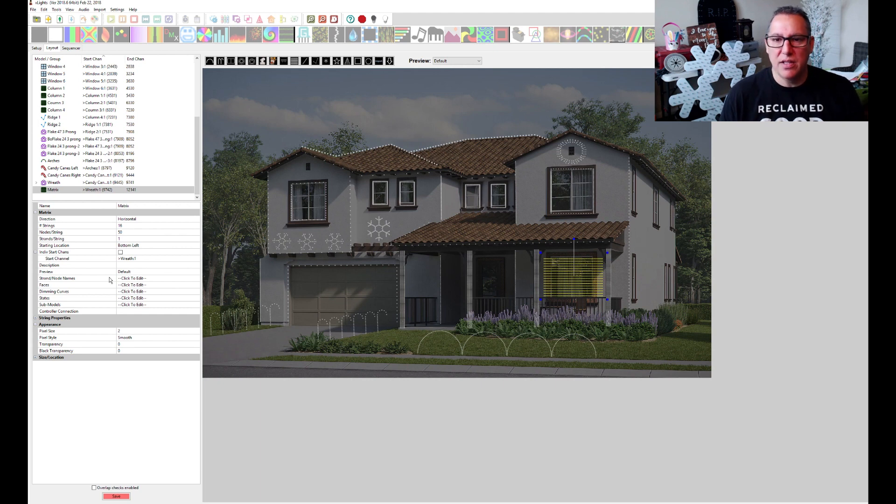
click(115, 496)
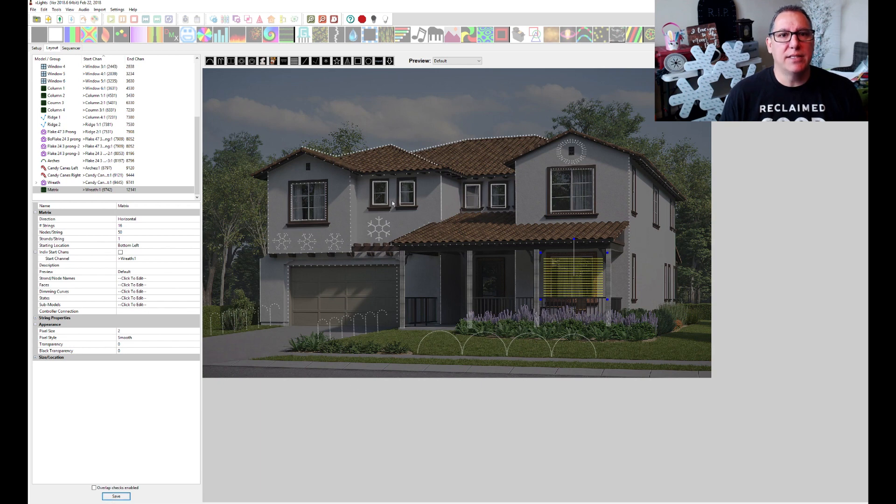
Add a Tree model on the lawn beside the far right corner of the house.
click(347, 61)
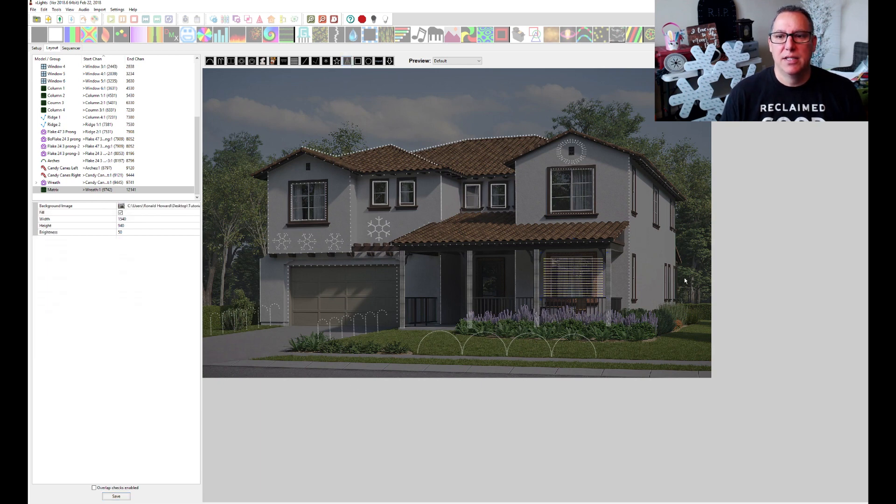
drag(664, 278, 694, 331)
drag(682, 300, 677, 323)
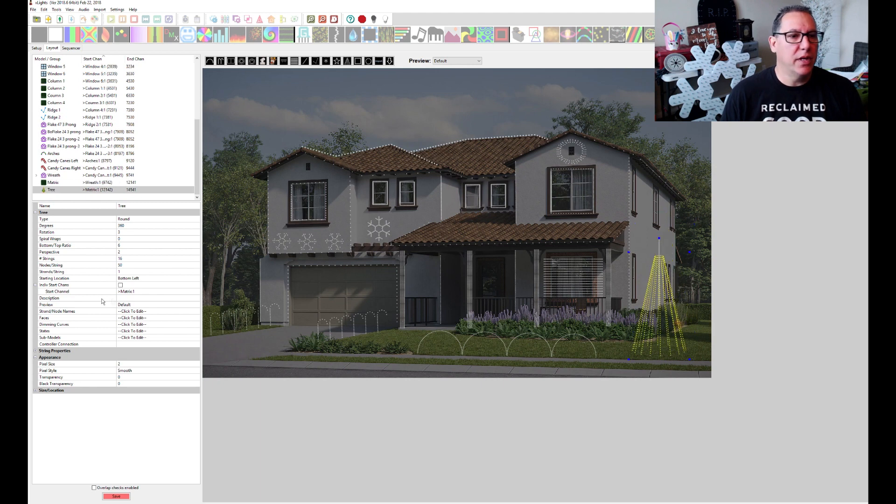
Set the tree's degrees to 190, its number of strings to 24 and its nodes per string to 75.
click(132, 232)
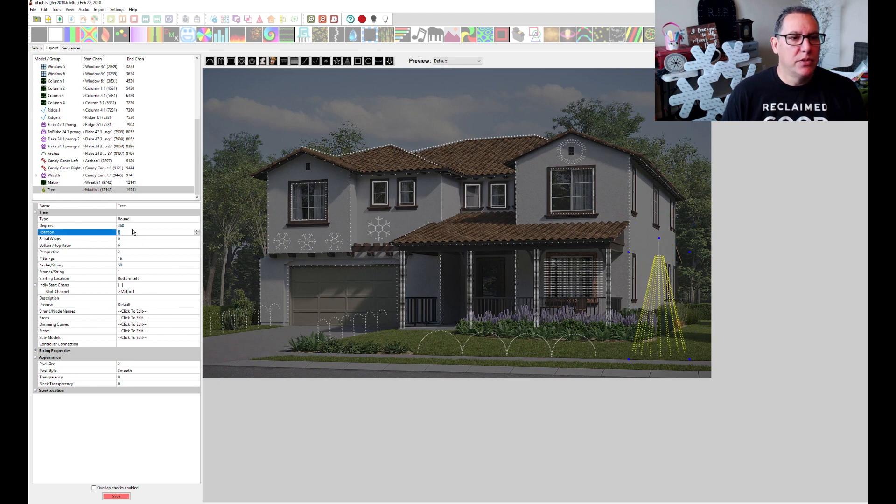
click(133, 227)
text(190)
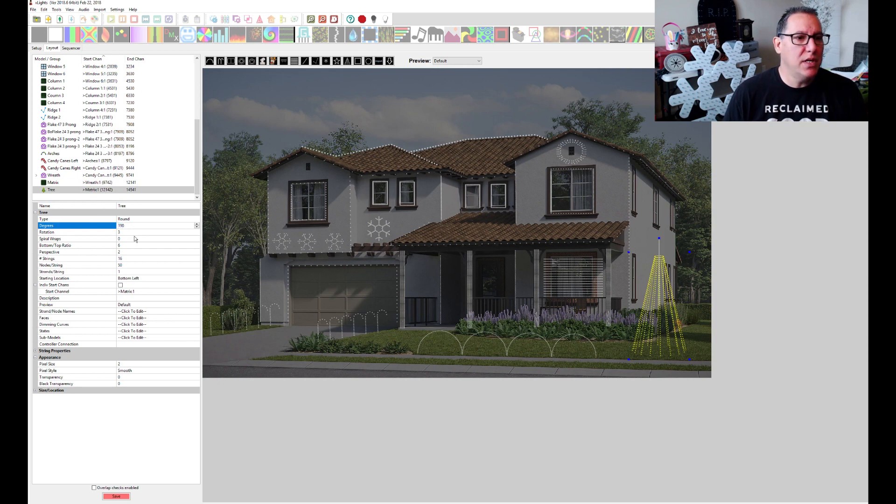
click(127, 258)
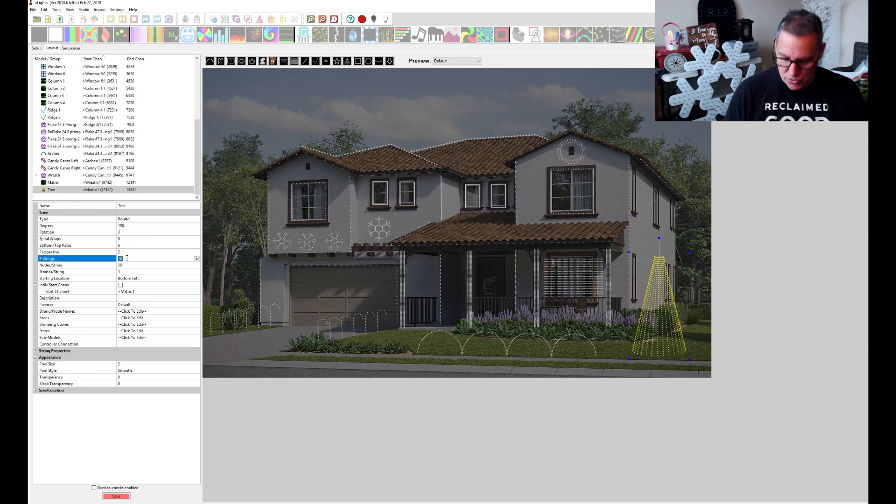
text(24)
click(125, 265)
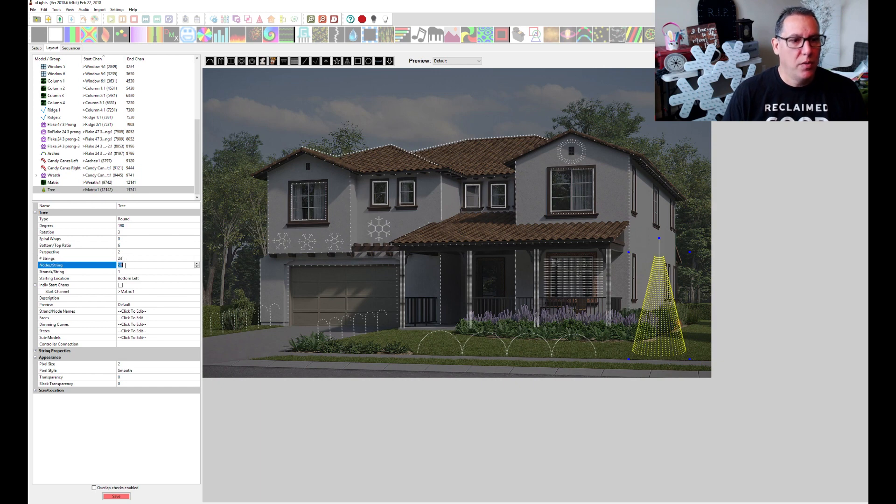
text(7)
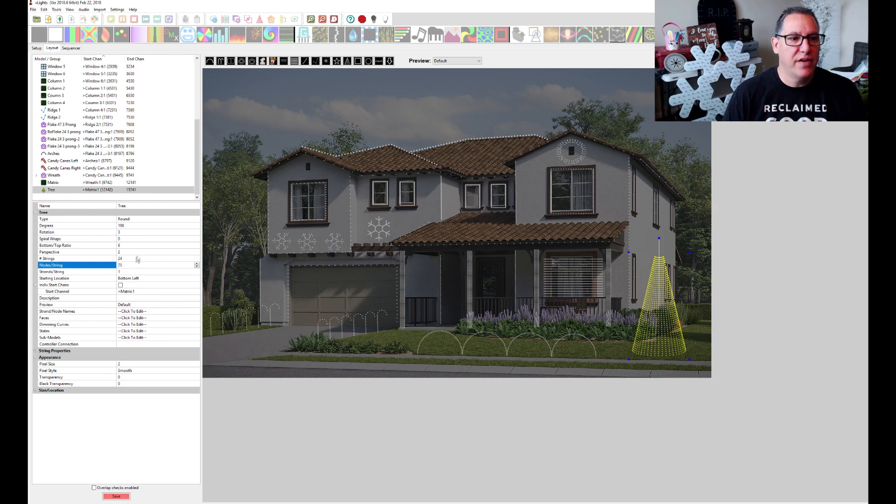
click(139, 253)
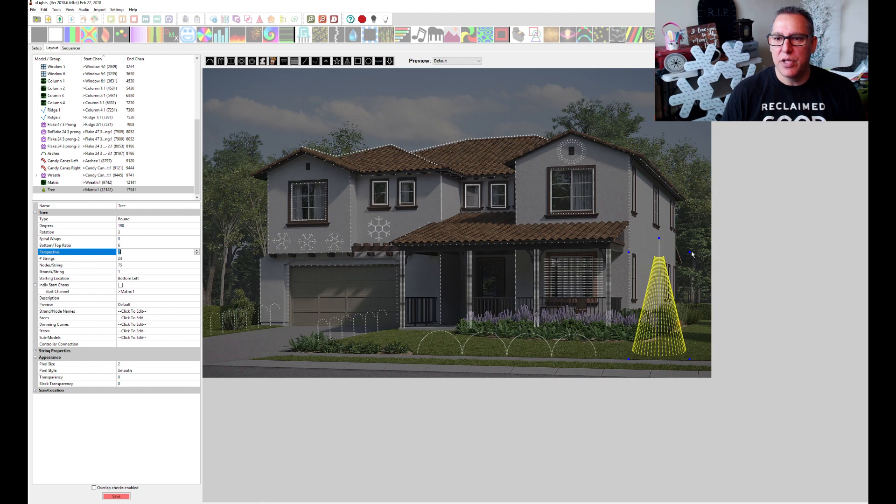
Enlarge the tree slightly and move it up and to the right on the lawn.
drag(689, 252, 691, 244)
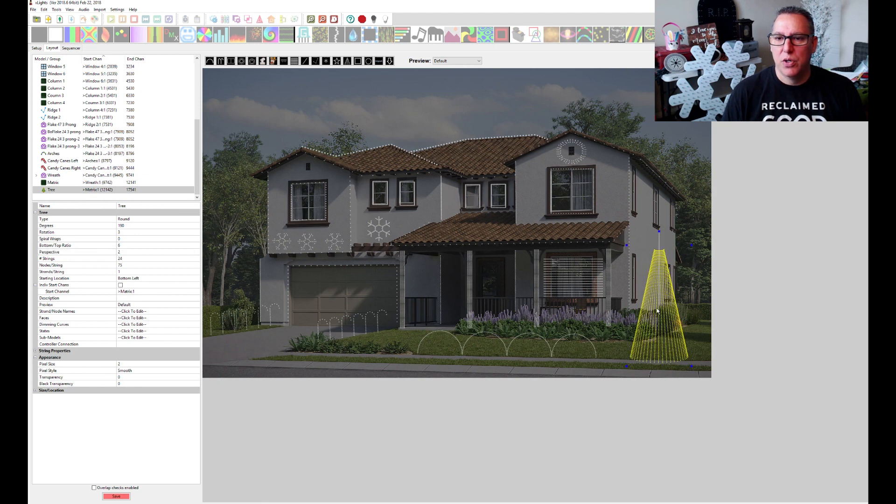
drag(657, 310, 664, 298)
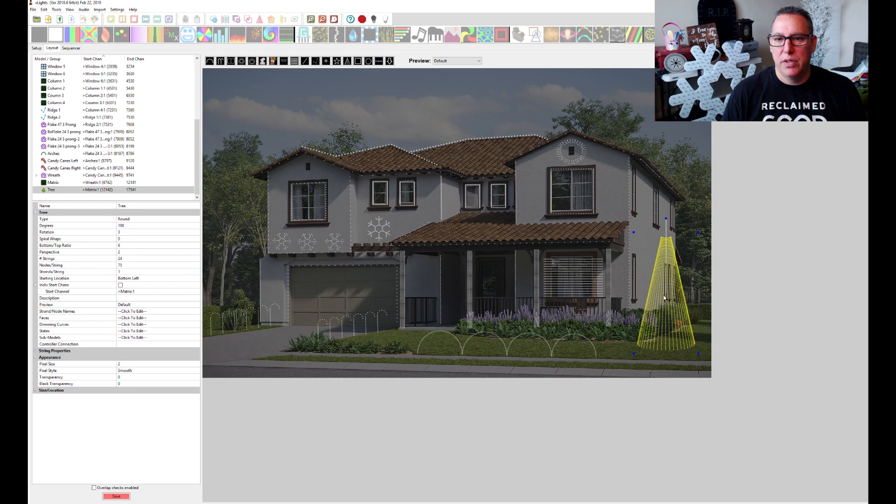
Set the tree's nodes per string to 100 and its number of strings to 32.
click(120, 264)
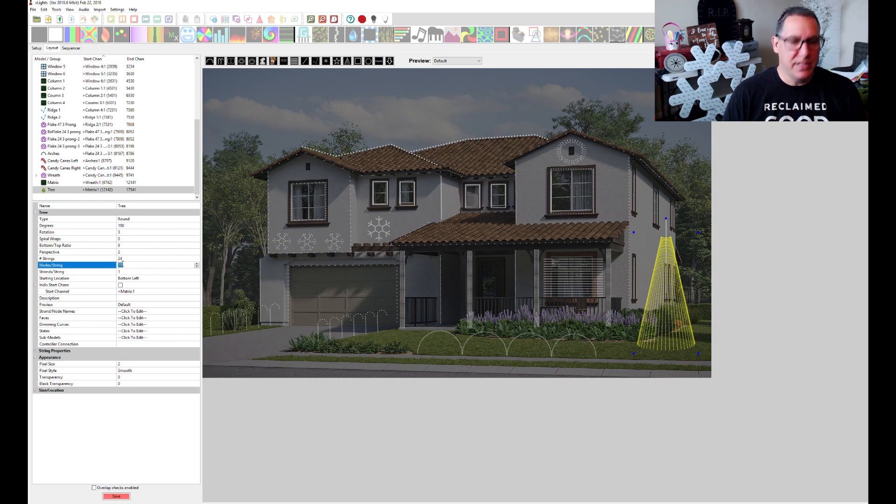
text(100)
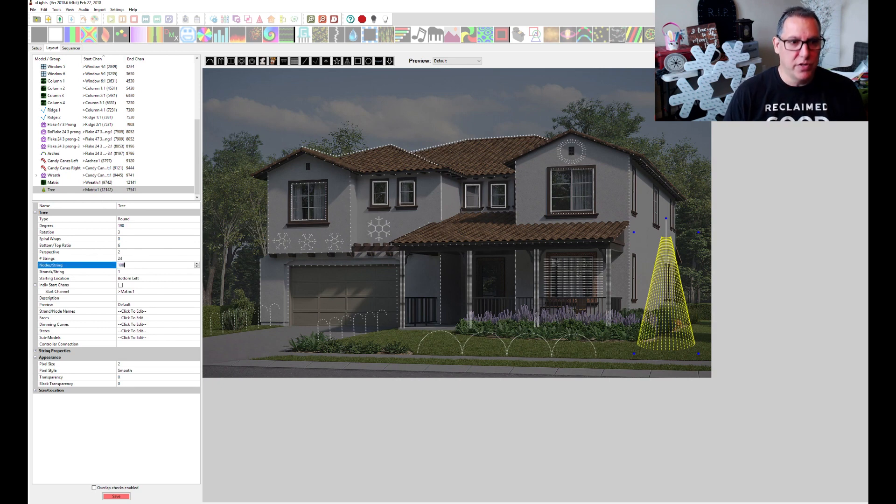
click(127, 258)
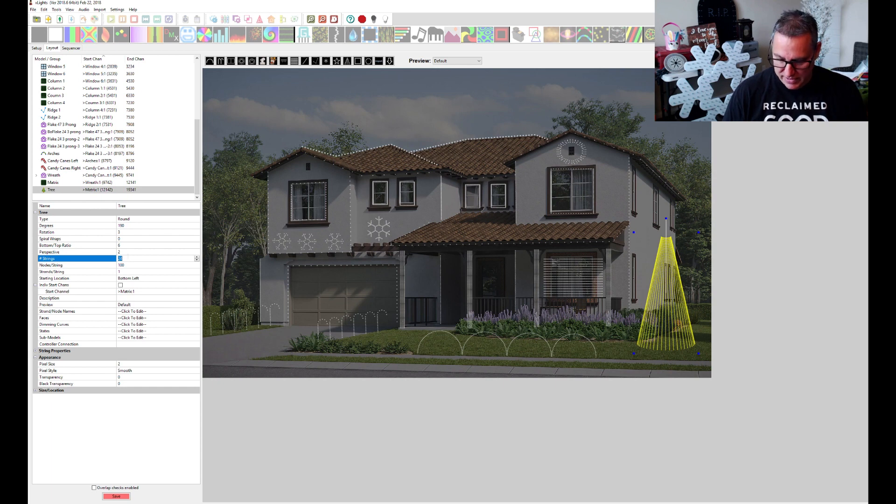
text(32)
key(Tab)
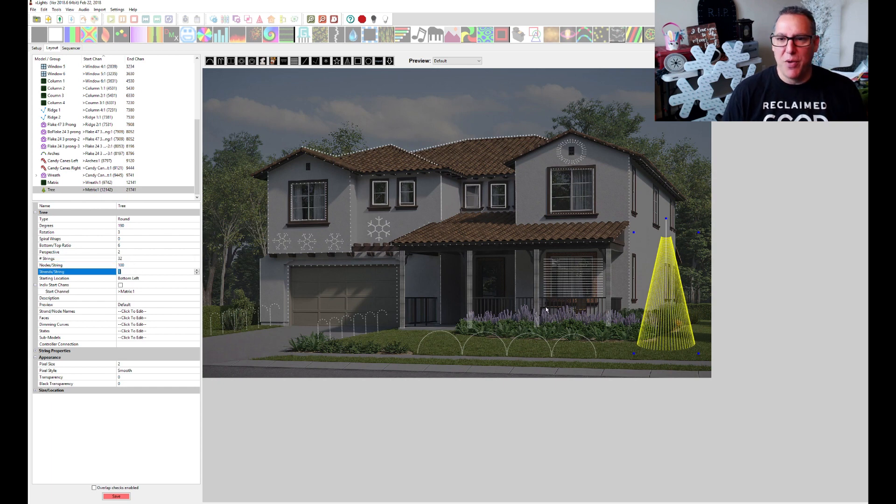
Resize the tree to stand about as high as the porch roof and position its base on the lawn.
click(699, 232)
drag(698, 232, 701, 216)
drag(669, 281, 671, 275)
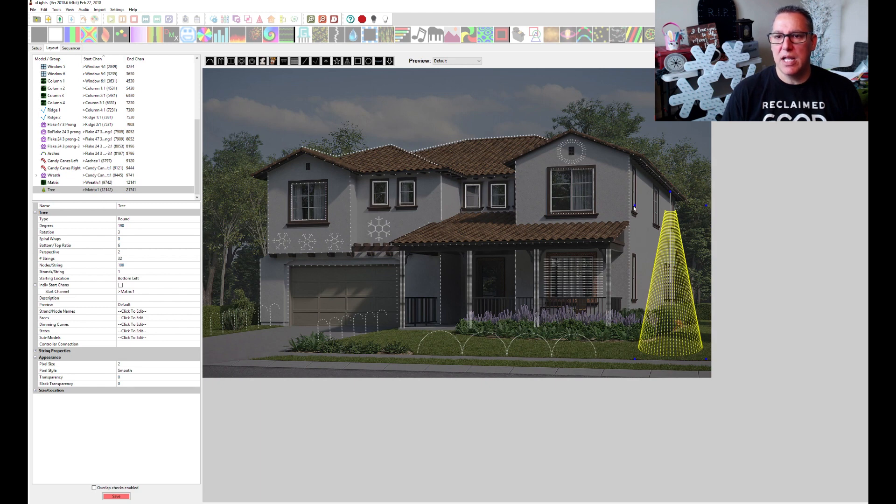
drag(634, 205, 635, 214)
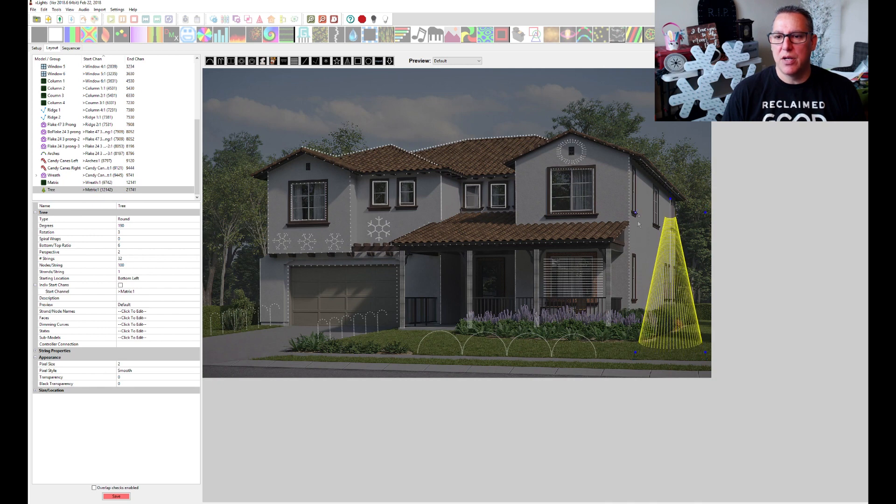
drag(675, 262, 674, 269)
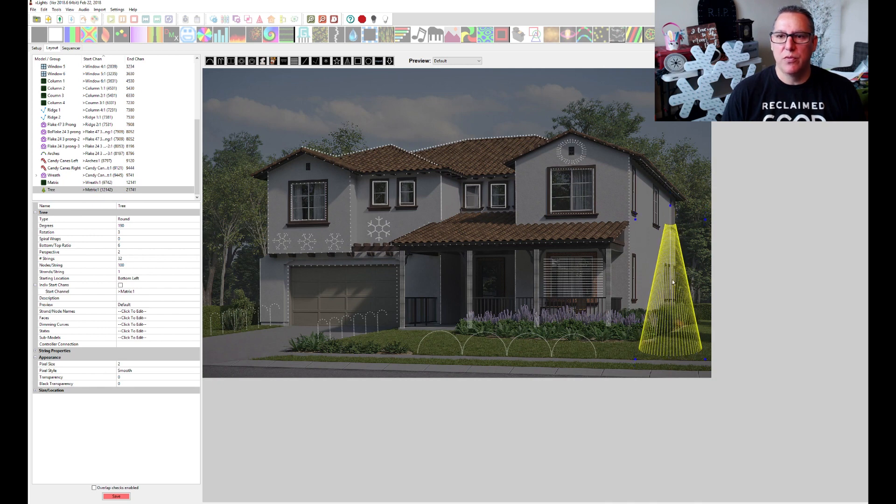
Rename the tree model on the lawn to Mega Tree.
click(385, 78)
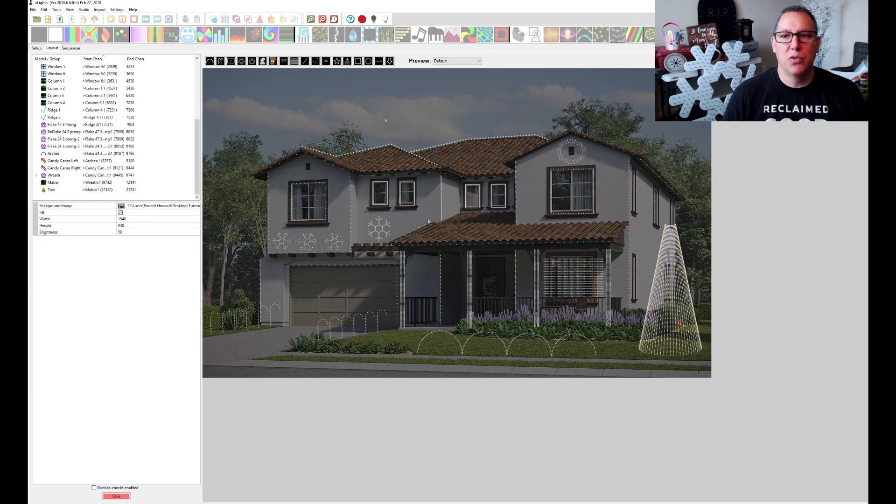
click(667, 341)
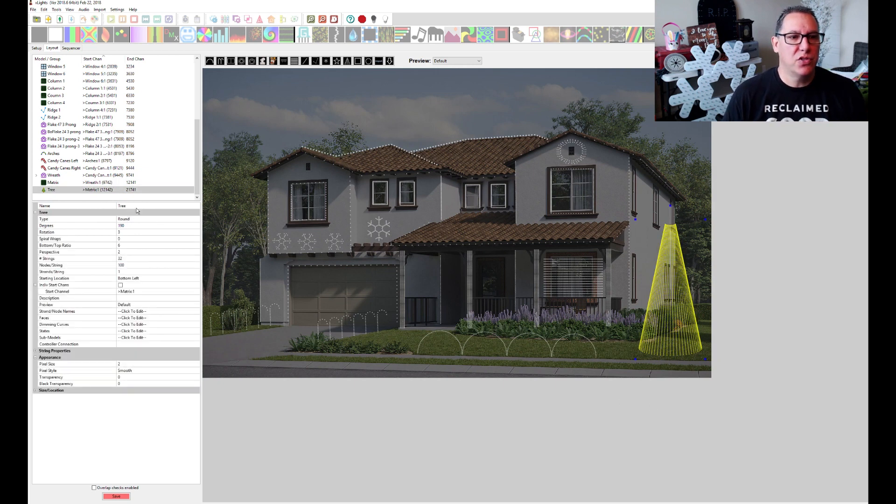
click(120, 205)
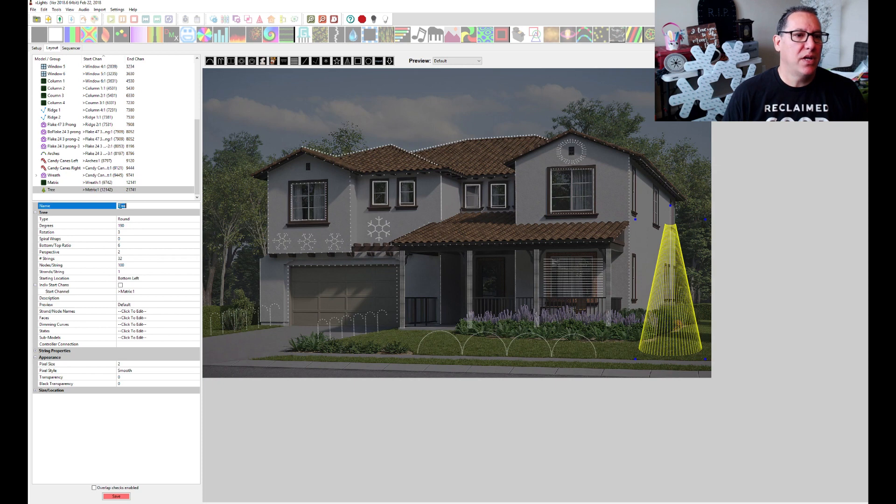
text(Mega)
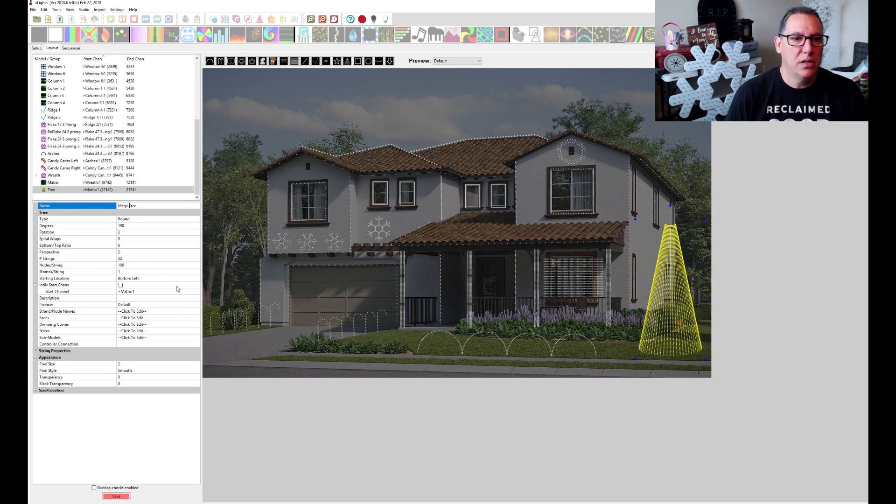
key(Return)
Insert the Boscoyo Studio Bethlehem Star 42" as a downloaded model above the mega tree.
click(390, 62)
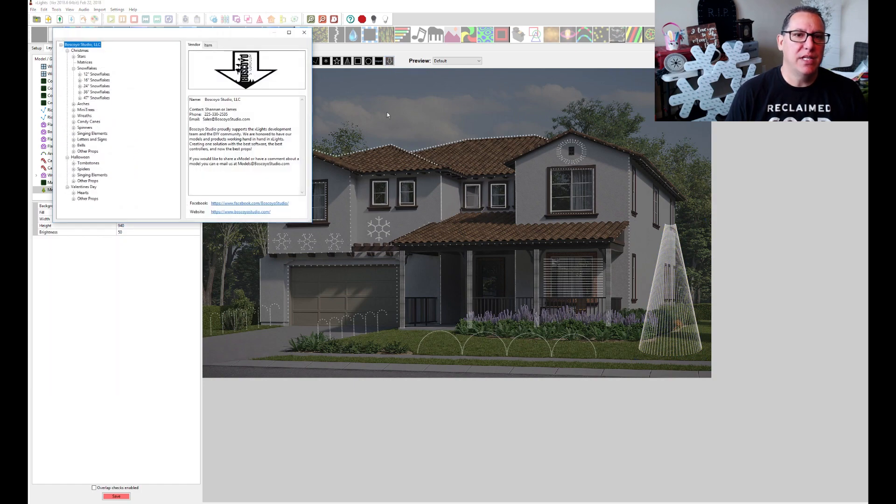
click(304, 32)
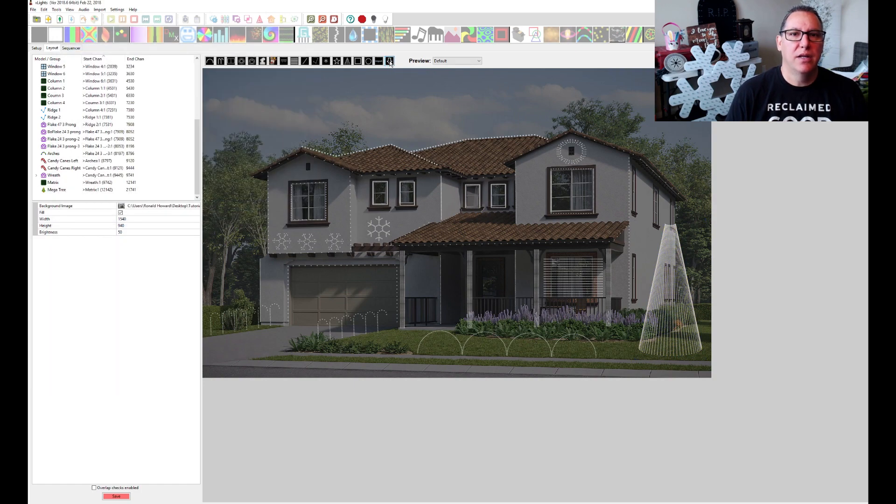
click(649, 120)
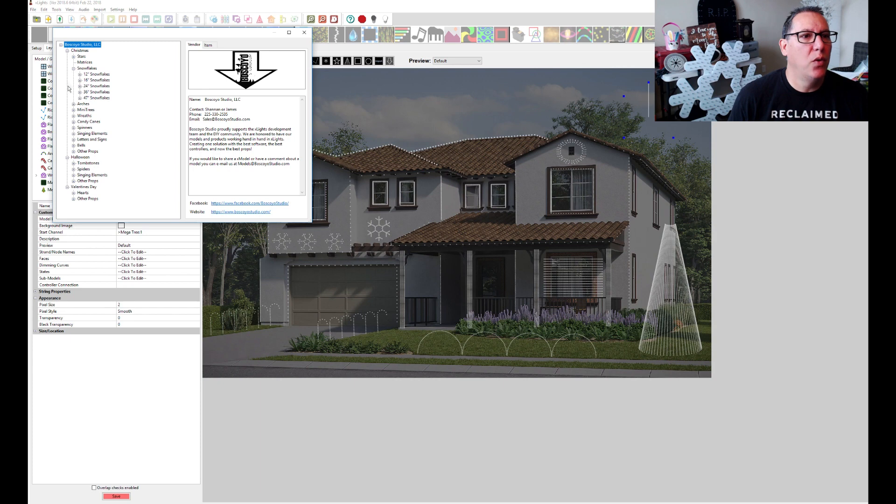
click(74, 56)
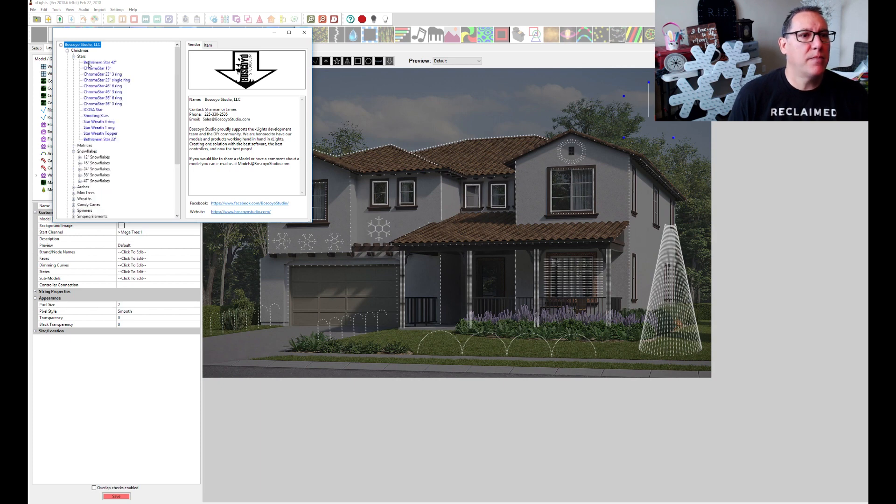
click(88, 62)
click(246, 212)
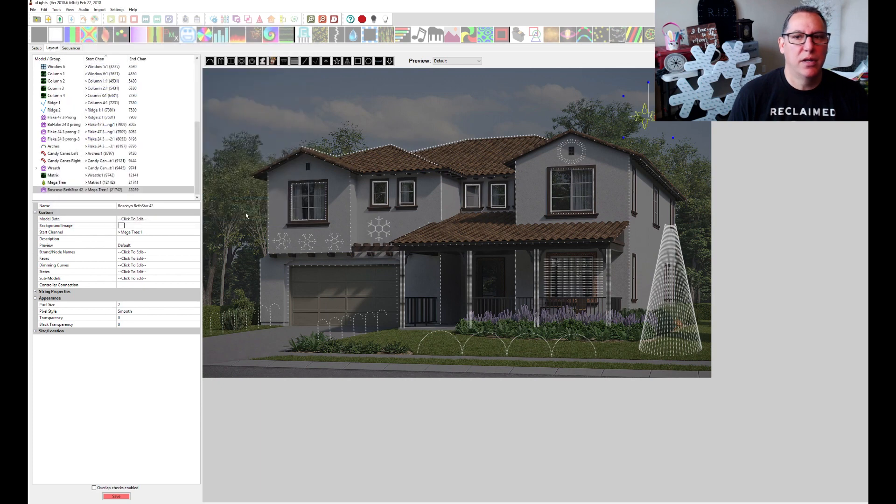
Try enlarging the Bethlehem star and centring it above the mega tree, then delete it.
drag(673, 138, 677, 171)
drag(639, 130, 670, 130)
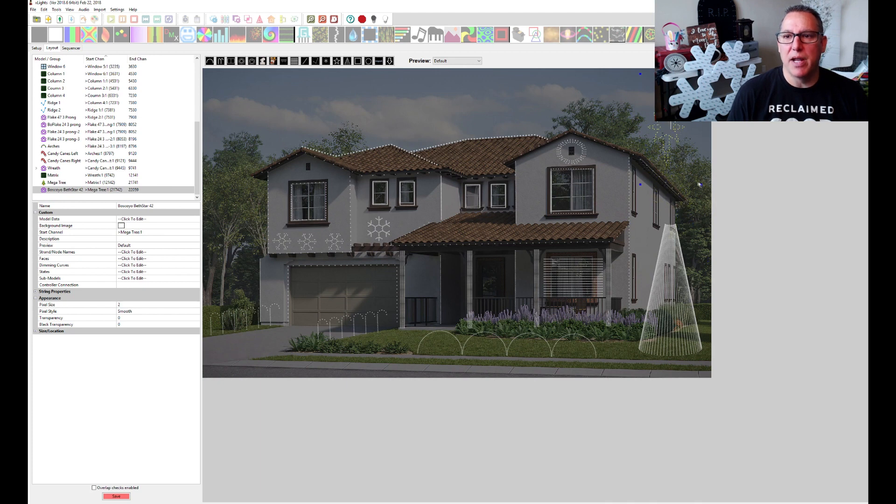
key(Delete)
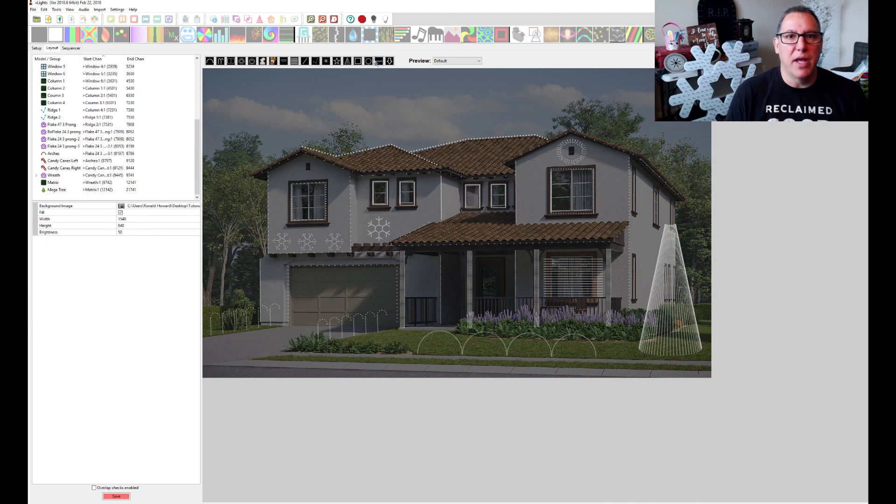
Insert the Boscoyo Studio ChromaStar 46" 6 ring as a downloaded model above the mega tree.
click(389, 61)
drag(642, 75, 644, 114)
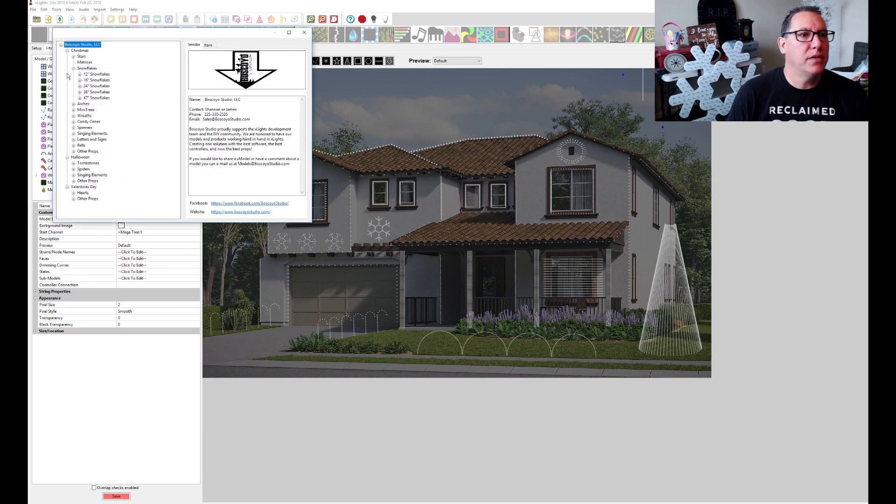
click(74, 56)
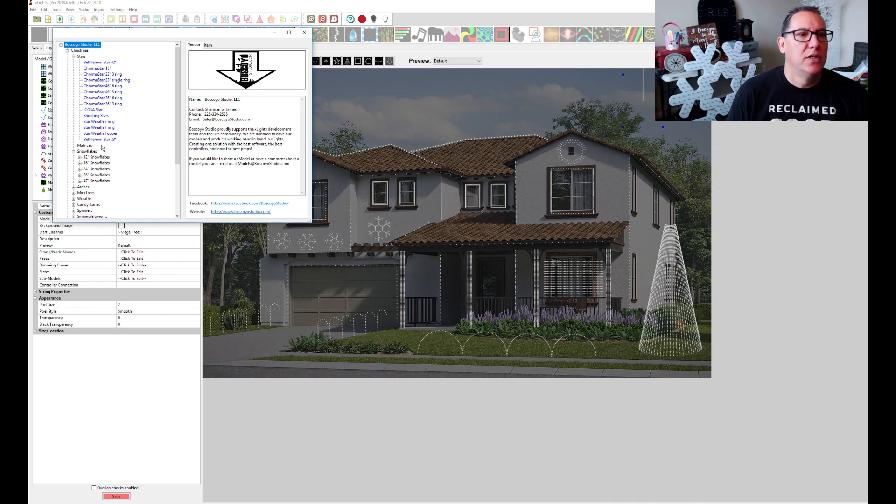
click(93, 87)
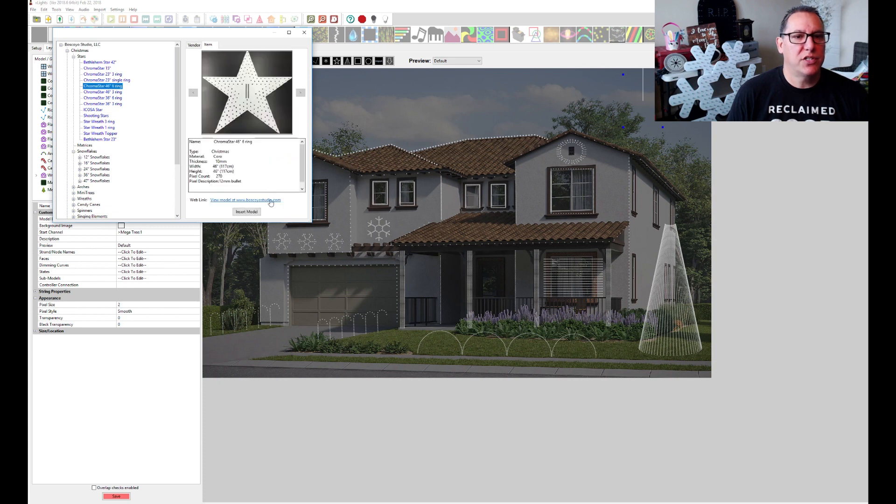
click(252, 214)
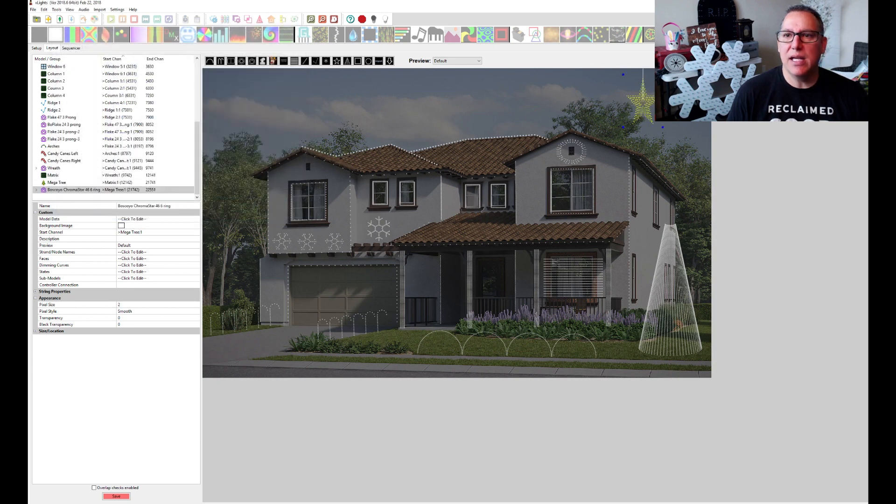
Place the star on the mega tree's tip, shift the tree and star down slightly to line up, and save the layout.
drag(644, 109, 669, 210)
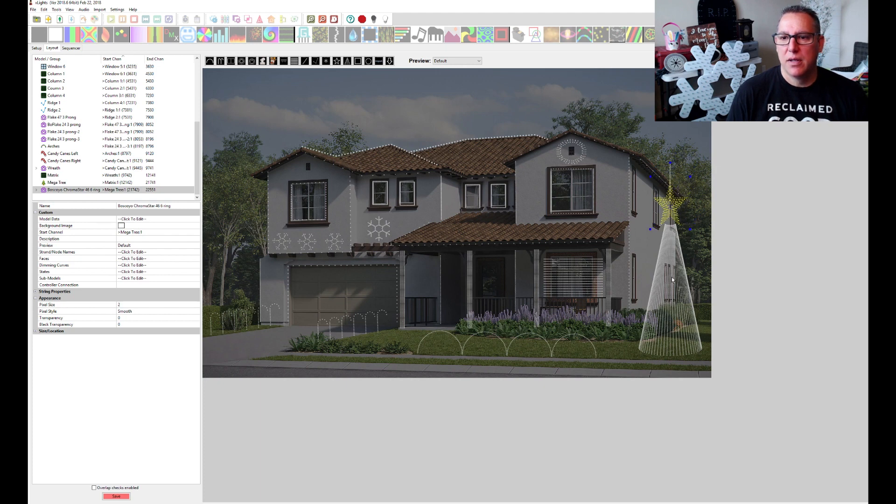
click(672, 279)
click(674, 206)
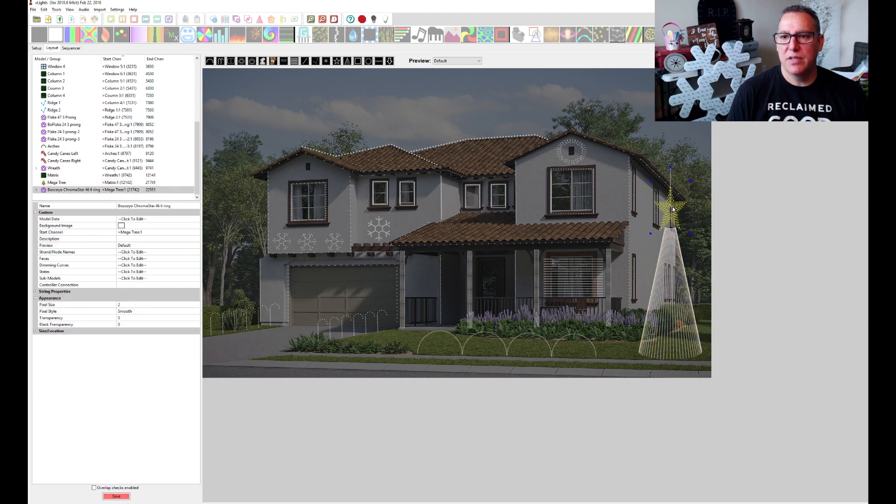
click(673, 273)
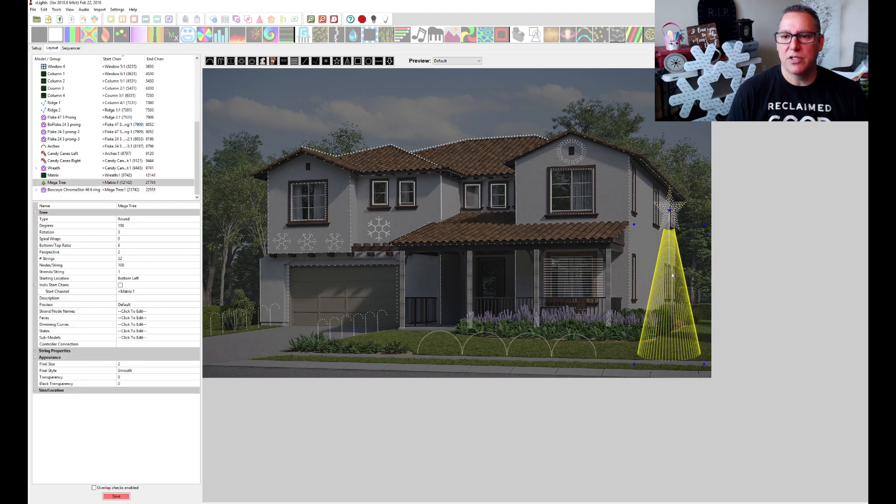
click(609, 340)
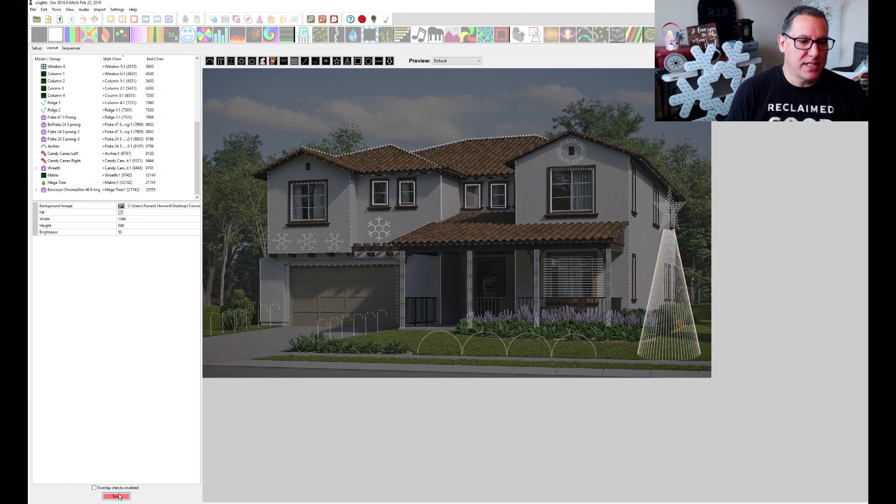
Rename the star model on top of the tree to Mega Star.
click(661, 209)
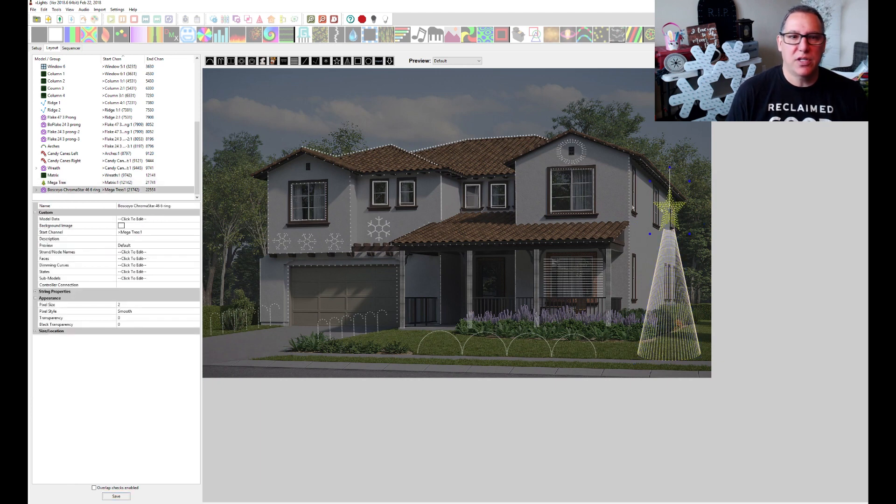
click(173, 205)
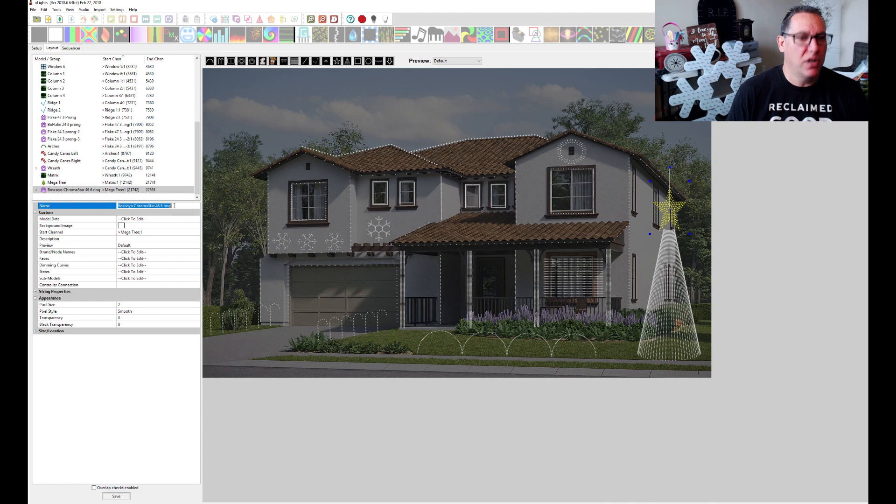
text(Mega Star)
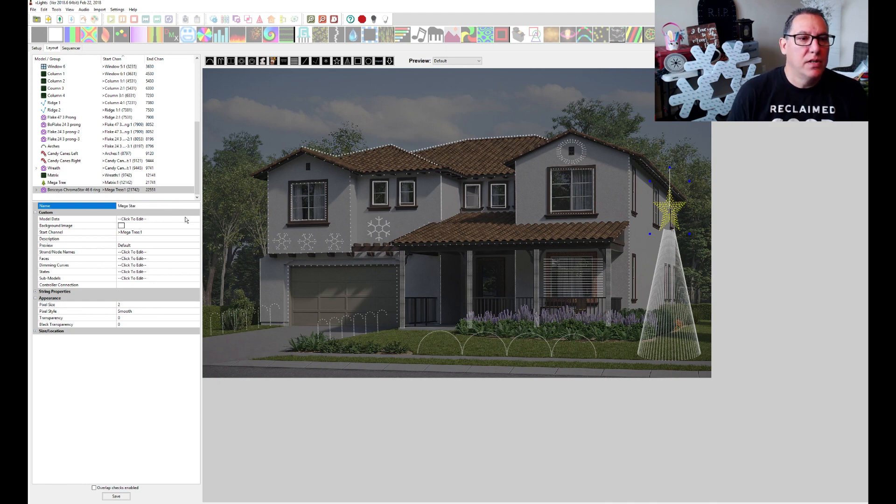
click(130, 414)
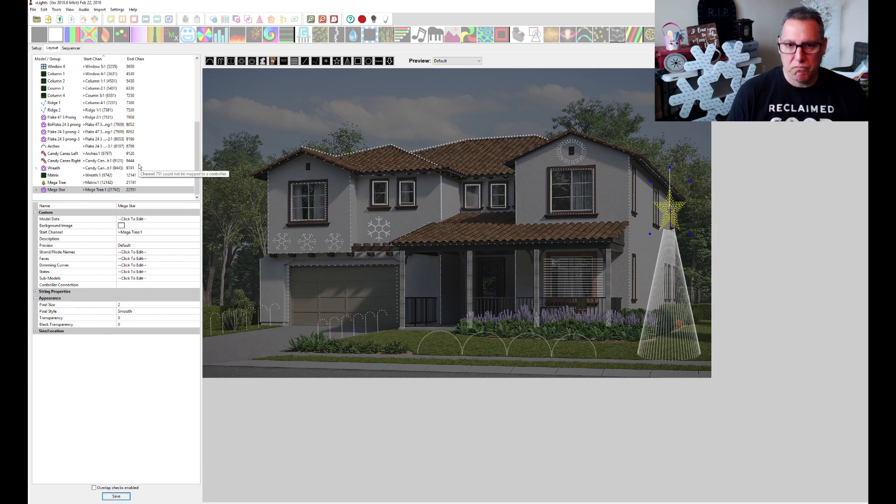
Set the house background image's brightness to 0 and save the layout.
click(239, 346)
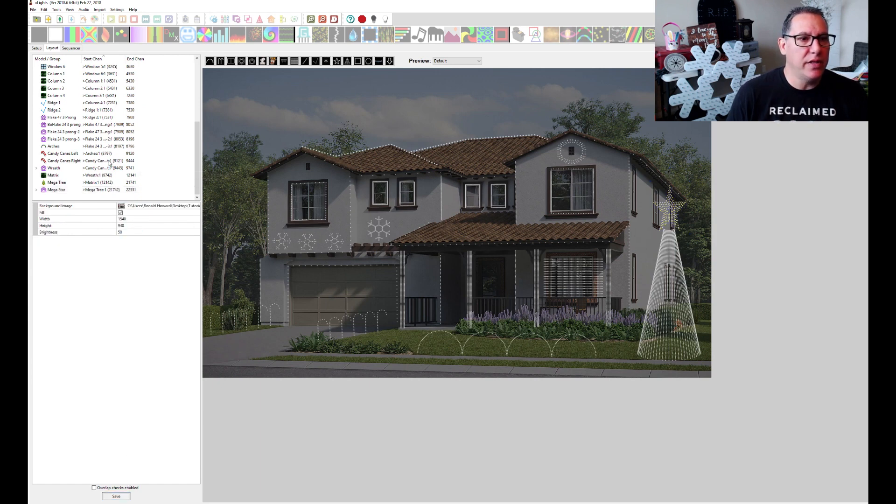
click(123, 232)
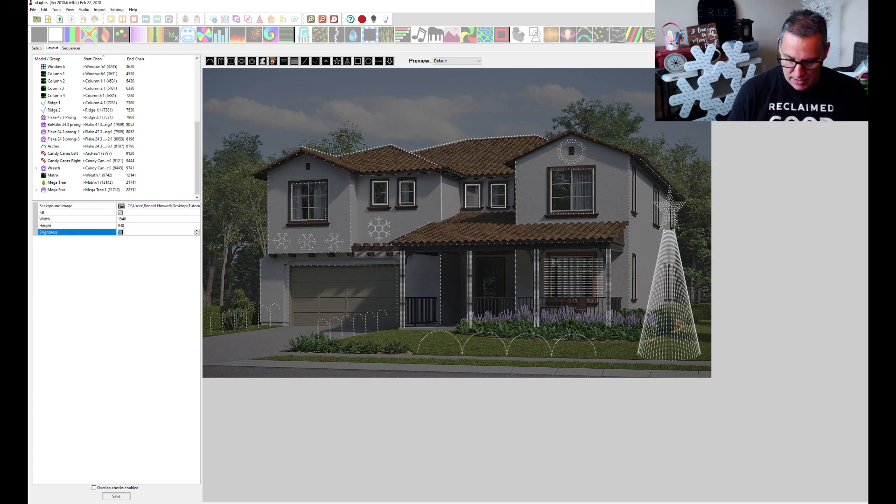
text(0)
key(Return)
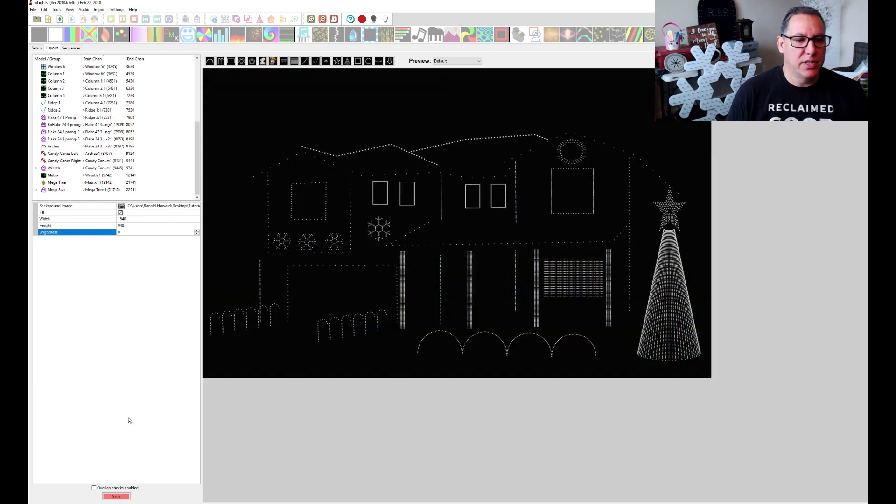
click(117, 496)
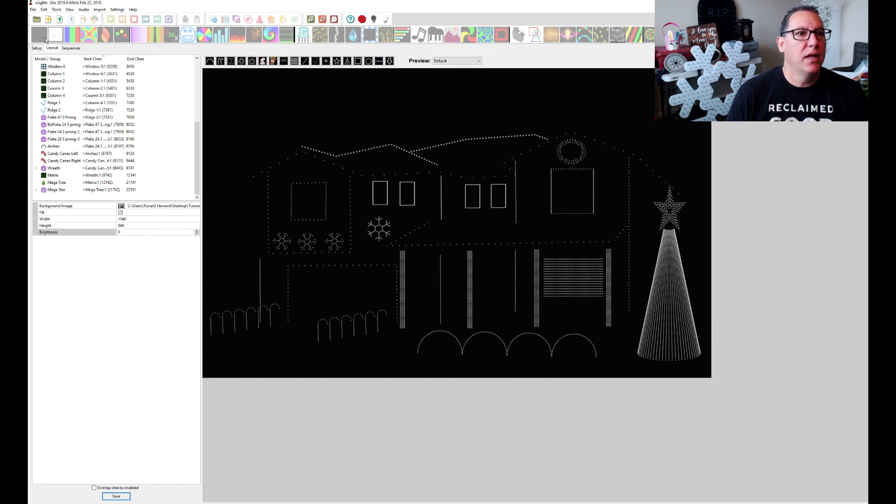
Create a new sequence at 20fps (50ms) with the All Models view.
click(49, 19)
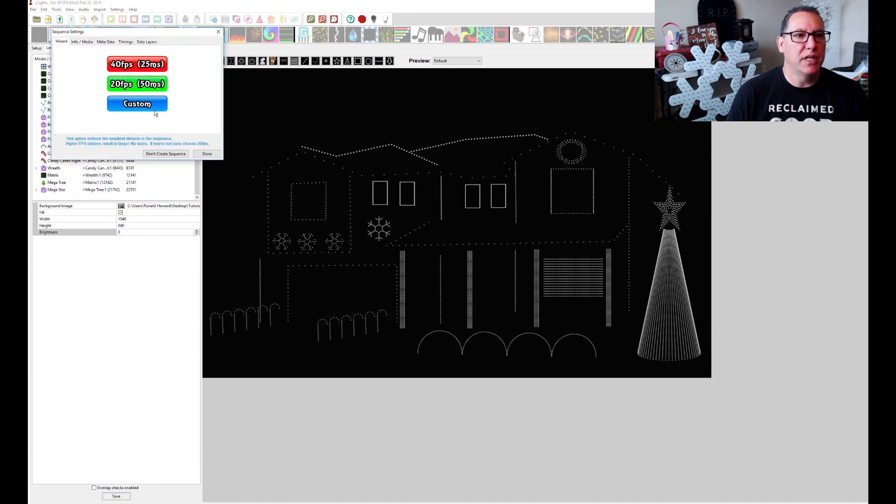
click(150, 82)
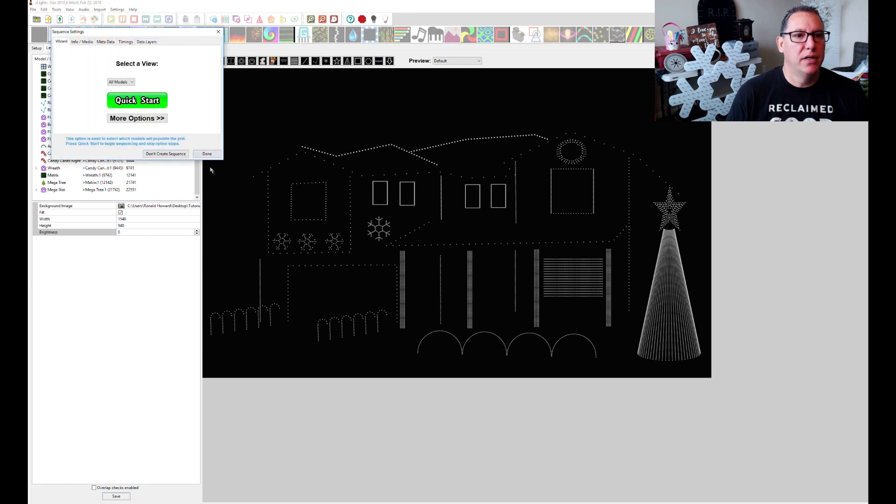
click(207, 154)
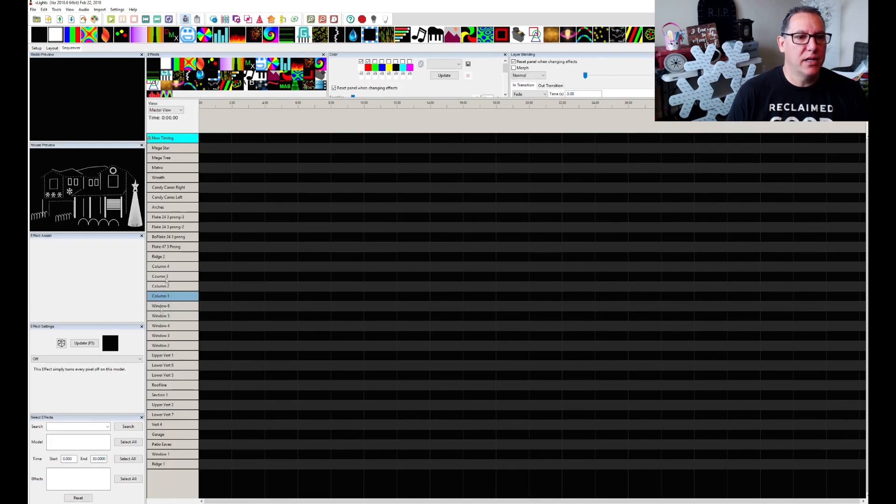
Examine the models listed in the sequence's display elements in an enlarged window, then close it.
right_click(175, 227)
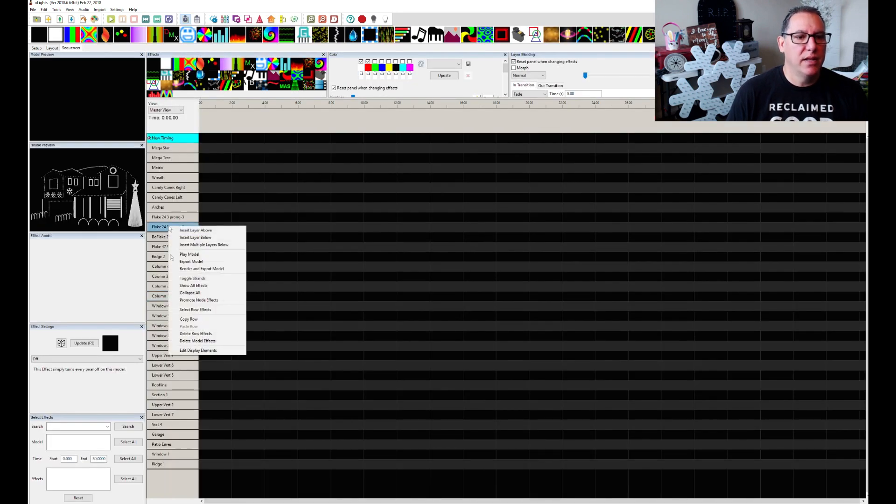
click(188, 349)
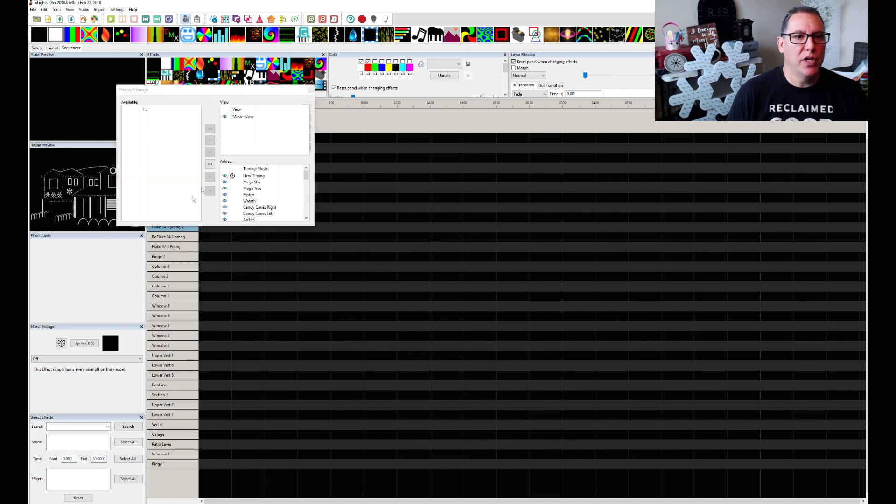
drag(314, 227, 437, 455)
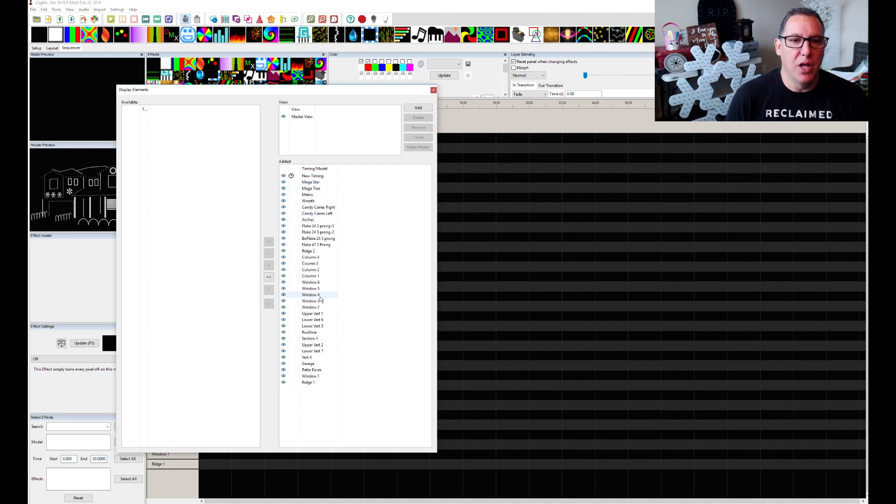
click(433, 91)
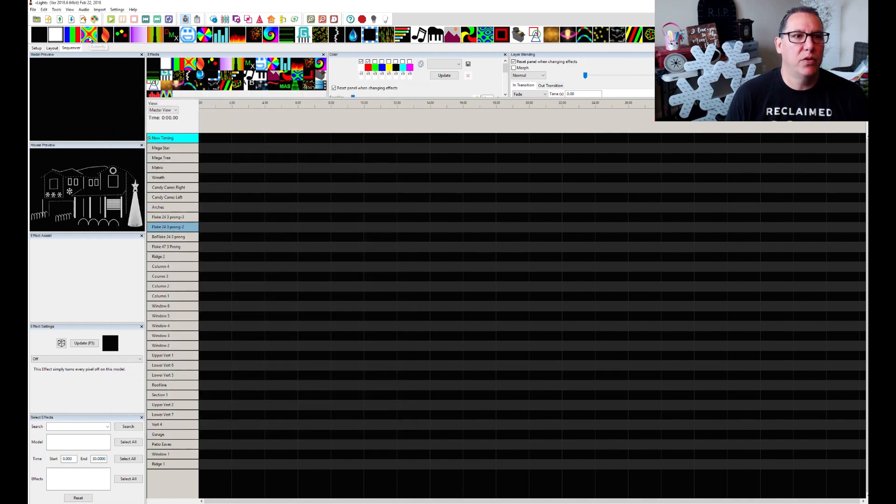
Add a Butterfly effect to the Mega Tree and extend it to about 7 seconds.
drag(88, 37, 205, 158)
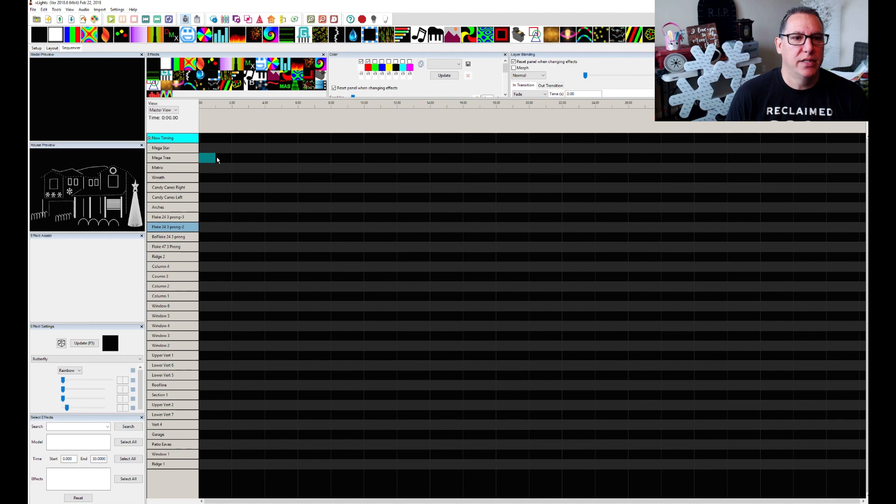
drag(214, 158, 314, 161)
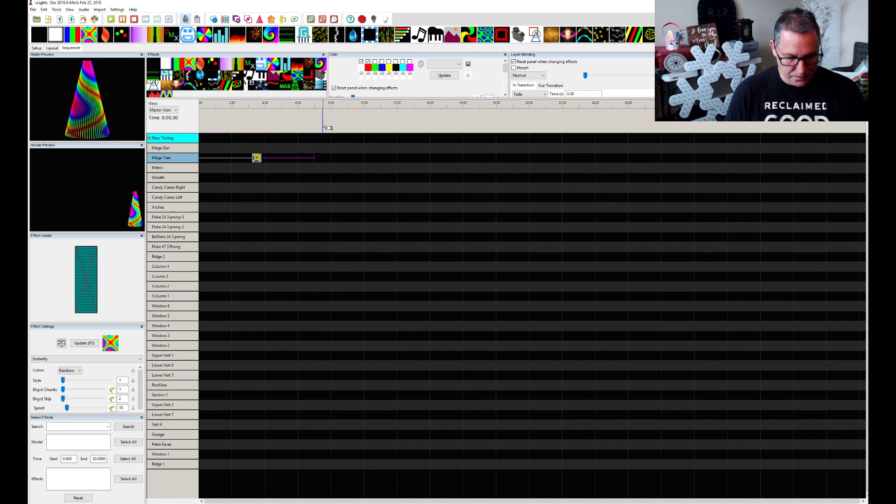
Add timing marks to the New Timing track at about 7.5, 14.6 and 22.8 seconds.
key(t)
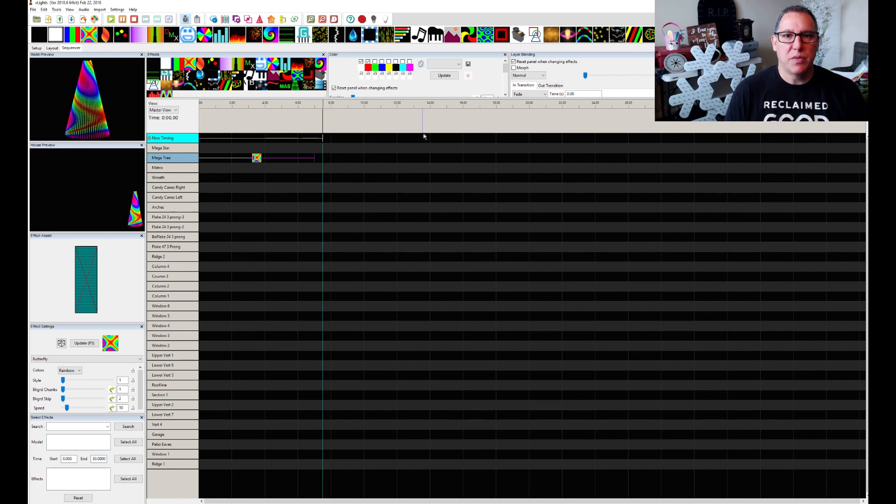
key(t)
key(t)
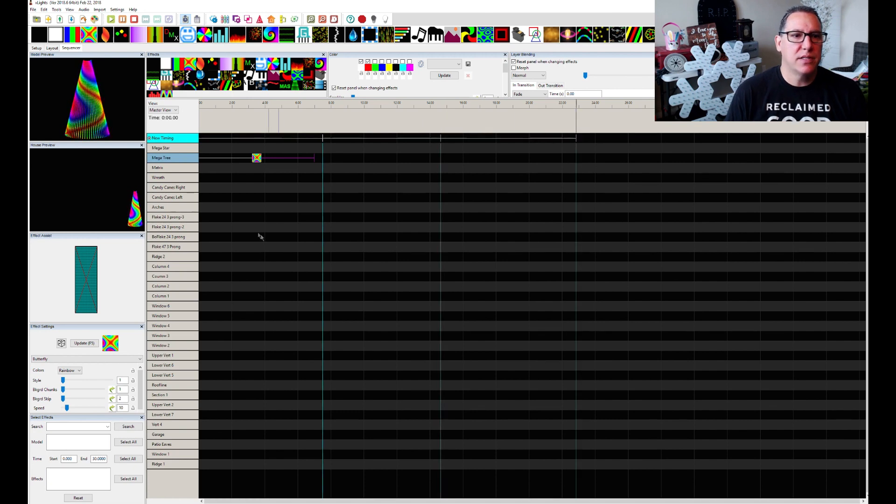
Delete the Mega Tree's Butterfly effect and create random effects on all models, Mega Star through Ridge 1, across the three timing intervals.
key(Delete)
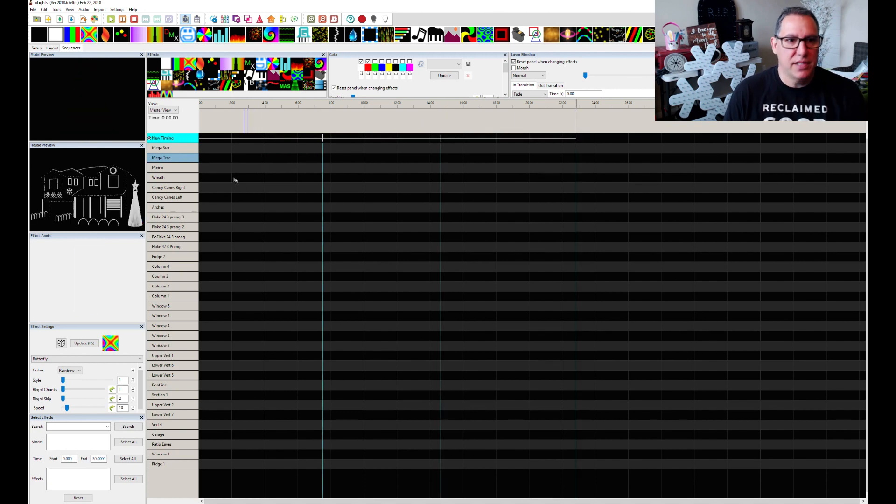
click(206, 160)
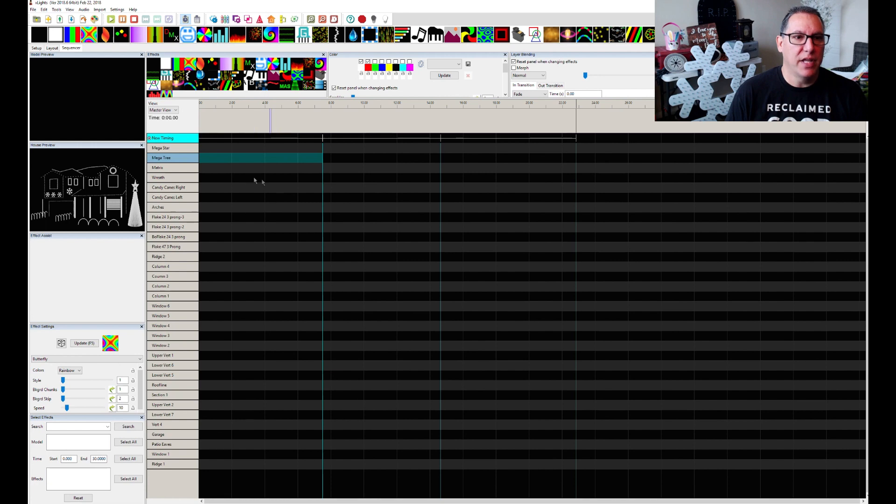
drag(205, 148, 551, 471)
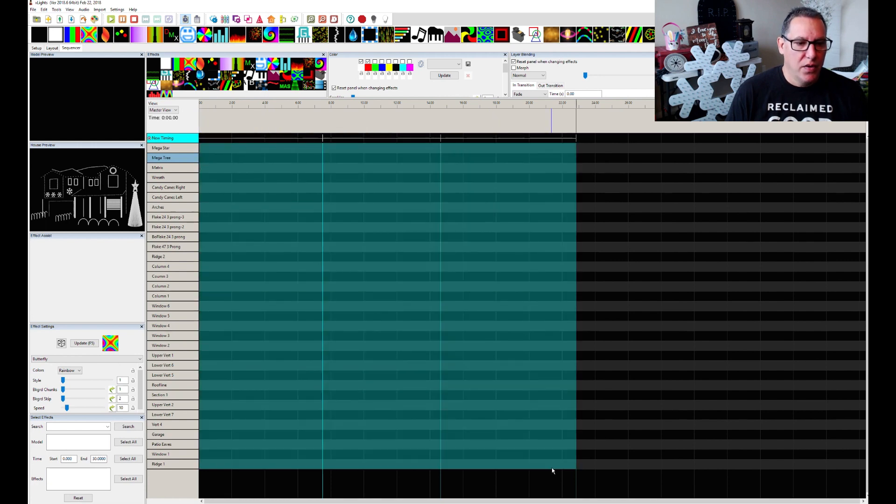
right_click(211, 150)
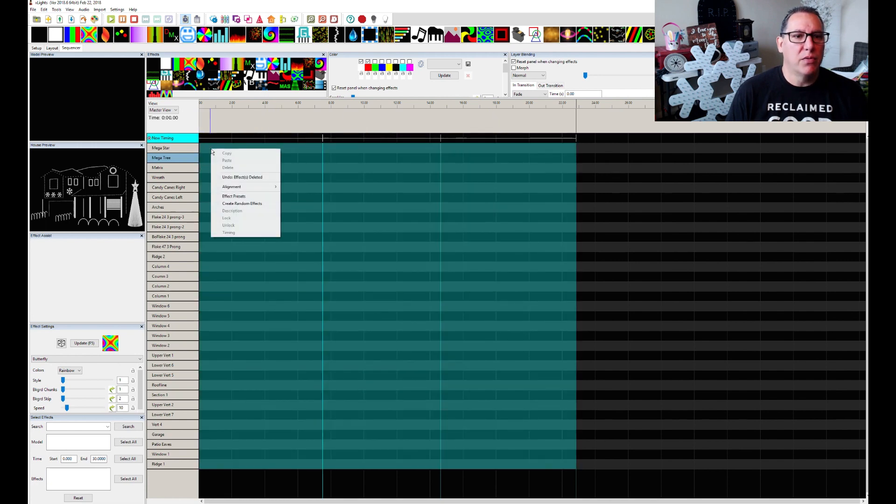
click(238, 204)
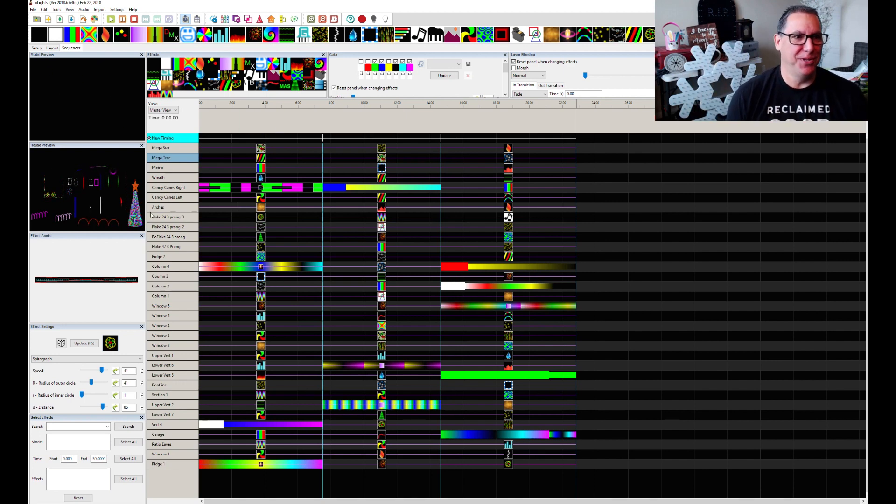
Undock the House Preview, place it over the effects grid and enlarge it.
drag(34, 150, 127, 117)
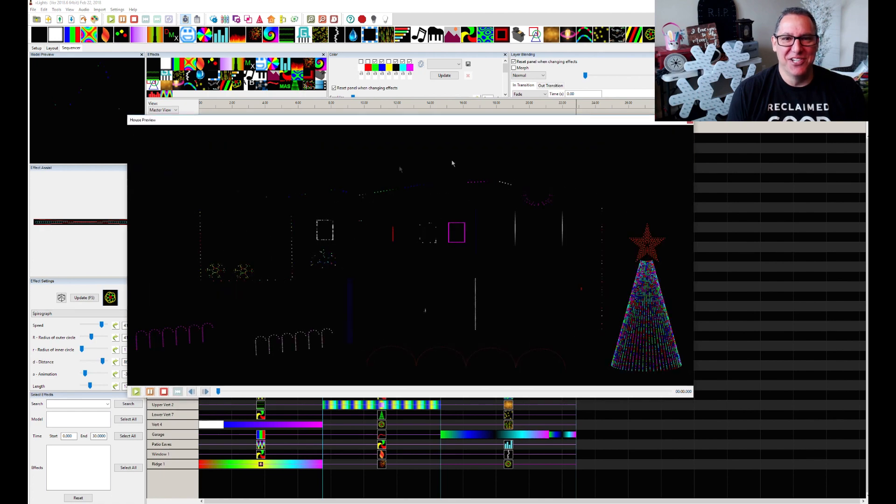
drag(432, 122, 492, 198)
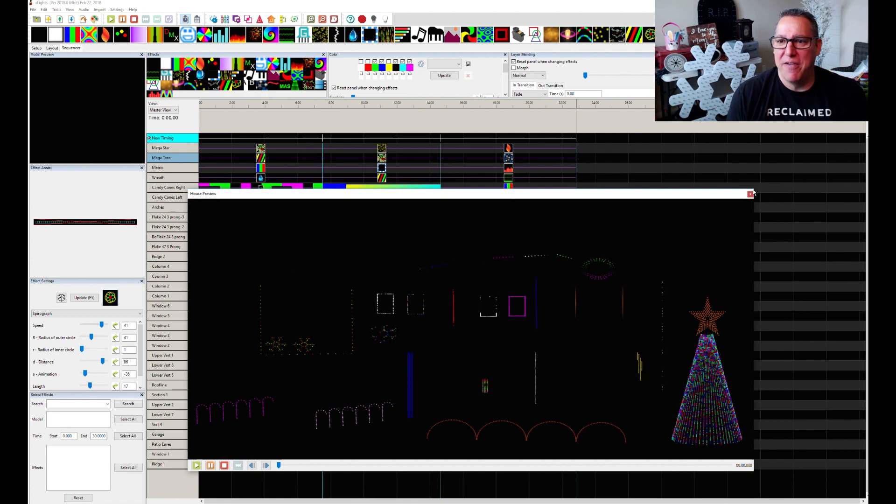
drag(752, 188, 832, 136)
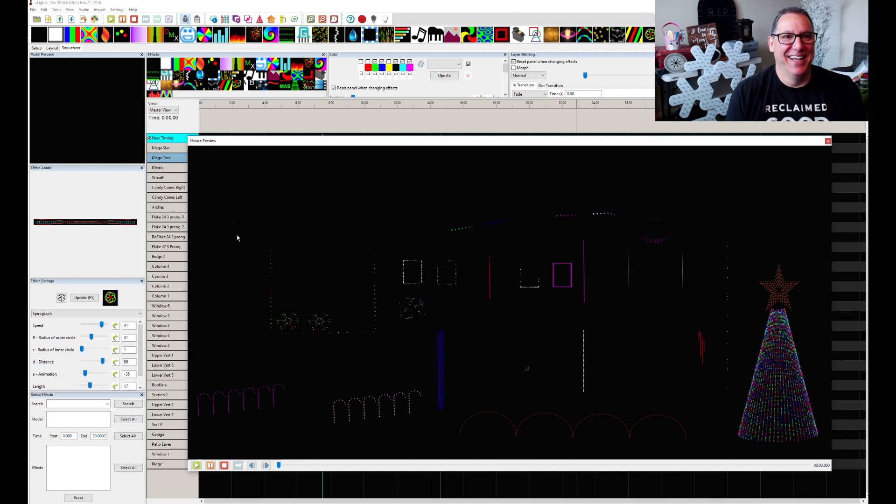
Return the playback position to near the start of the sequence and move the House Preview clear of the effects grid.
click(203, 105)
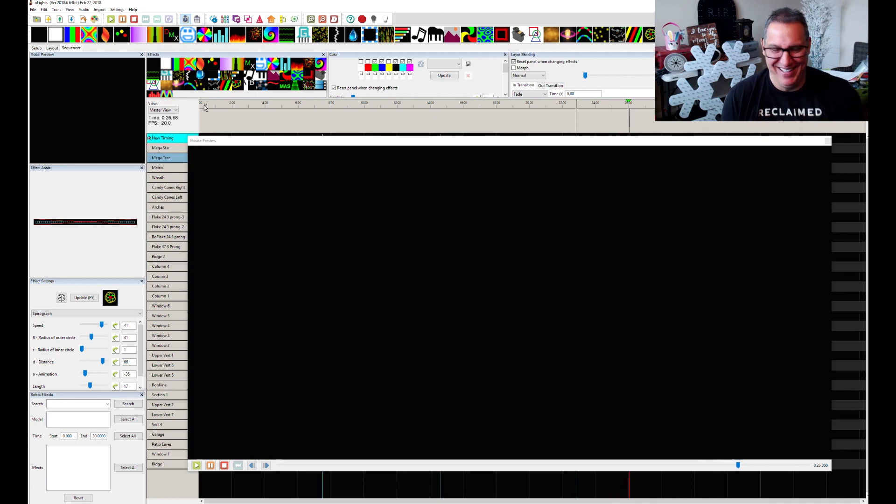
click(204, 106)
drag(611, 142, 895, 262)
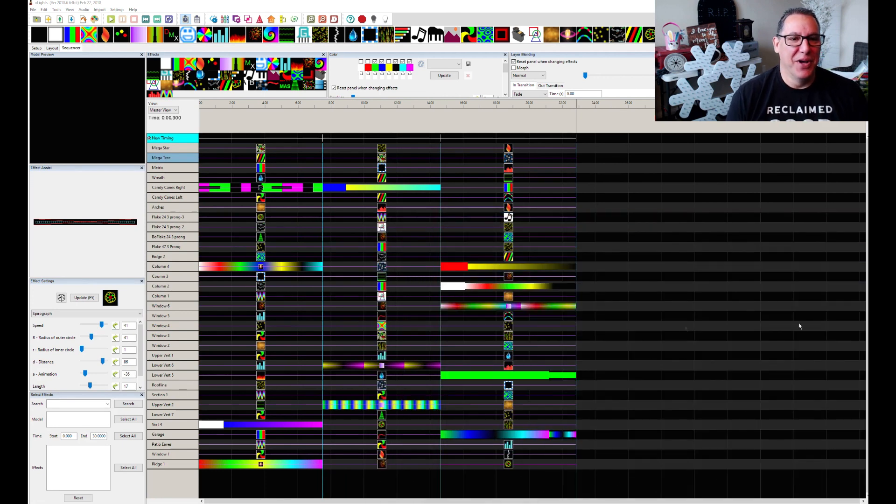
View the house layout, check back on the sequence, and return to the layout.
click(52, 48)
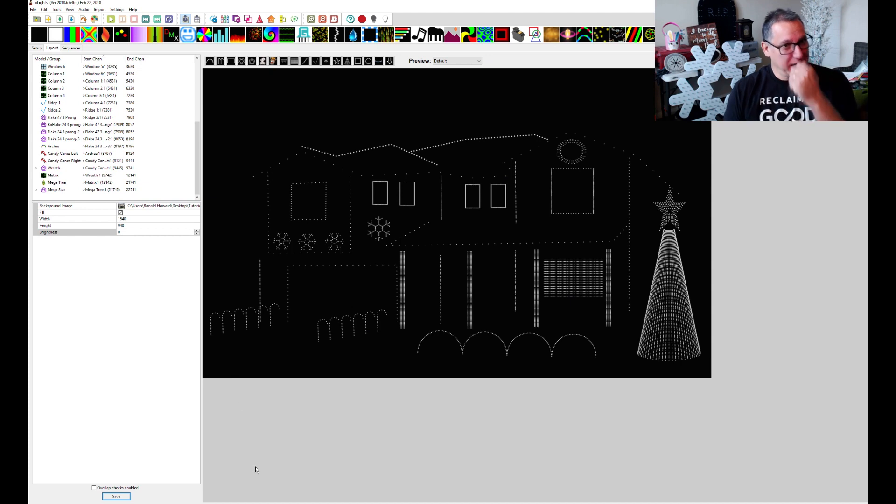
click(71, 48)
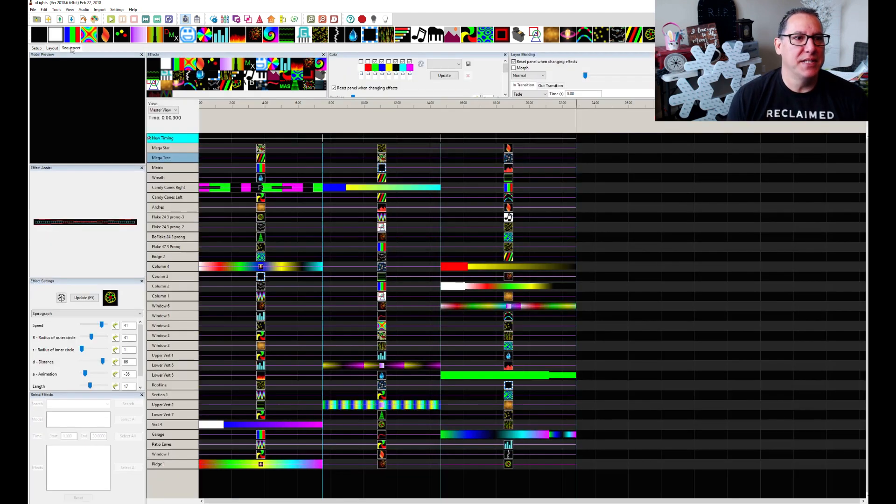
click(53, 48)
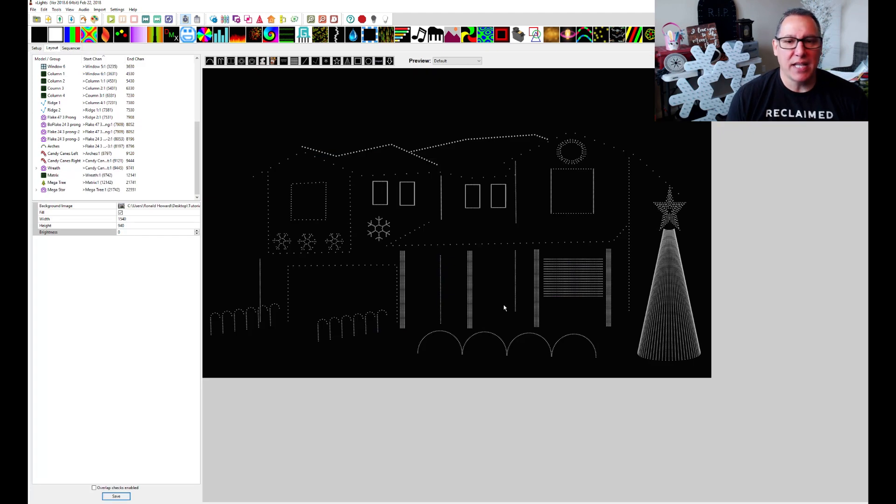